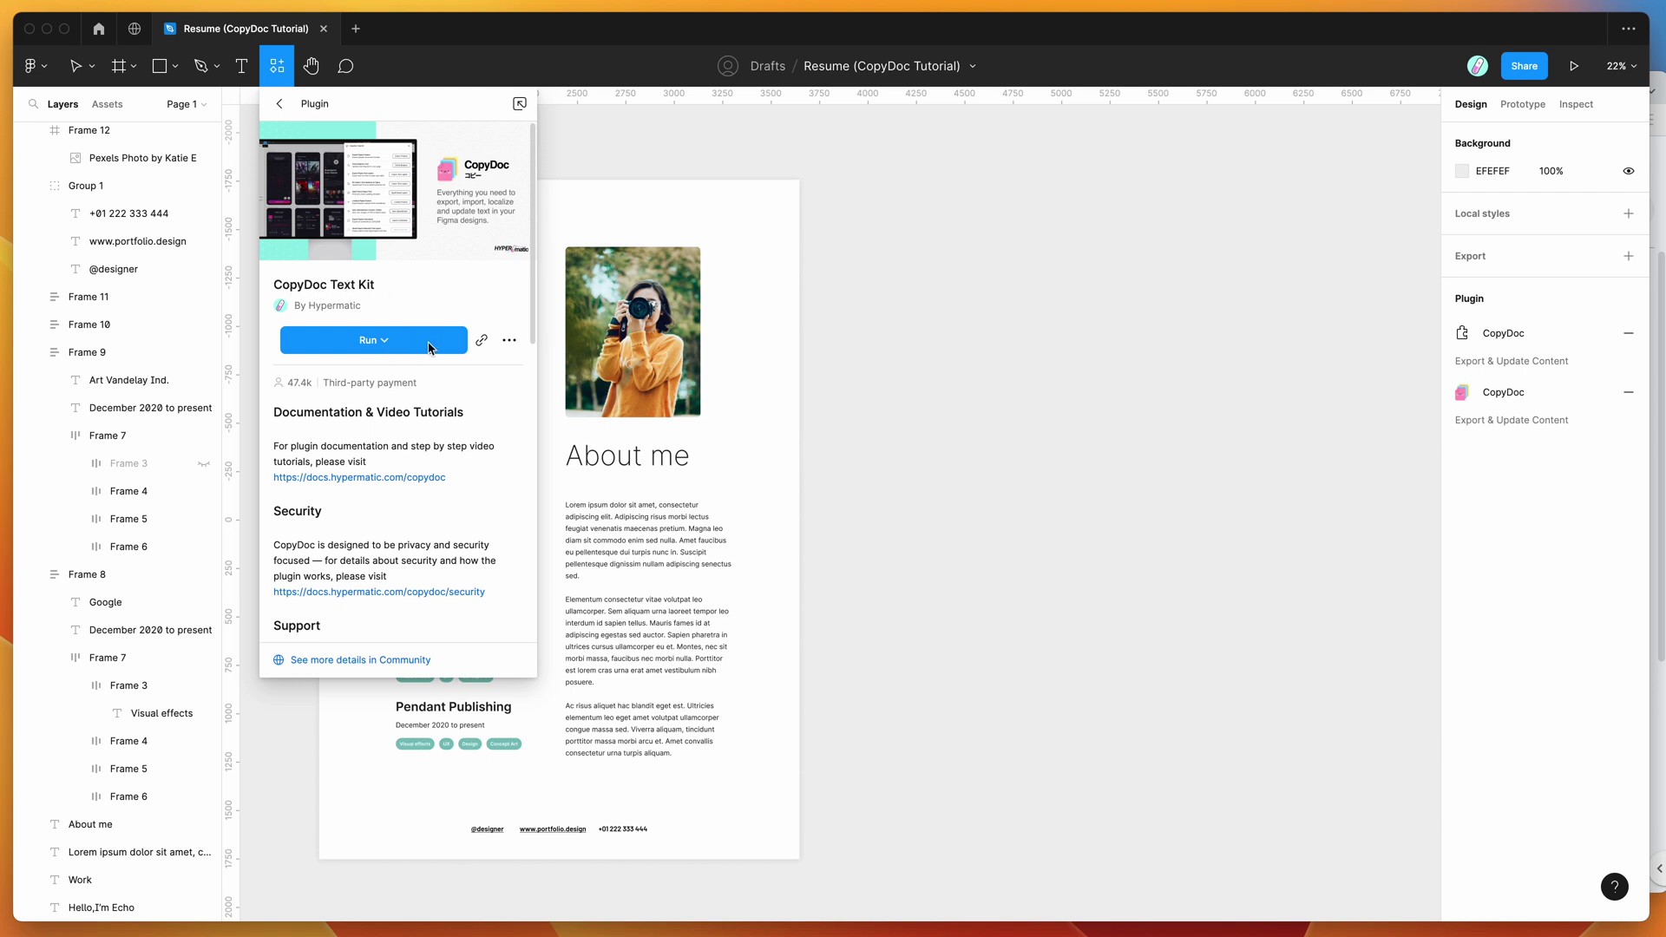
Dismiss the CopyDoc plugin options and close its details panel without removing it
click(509, 344)
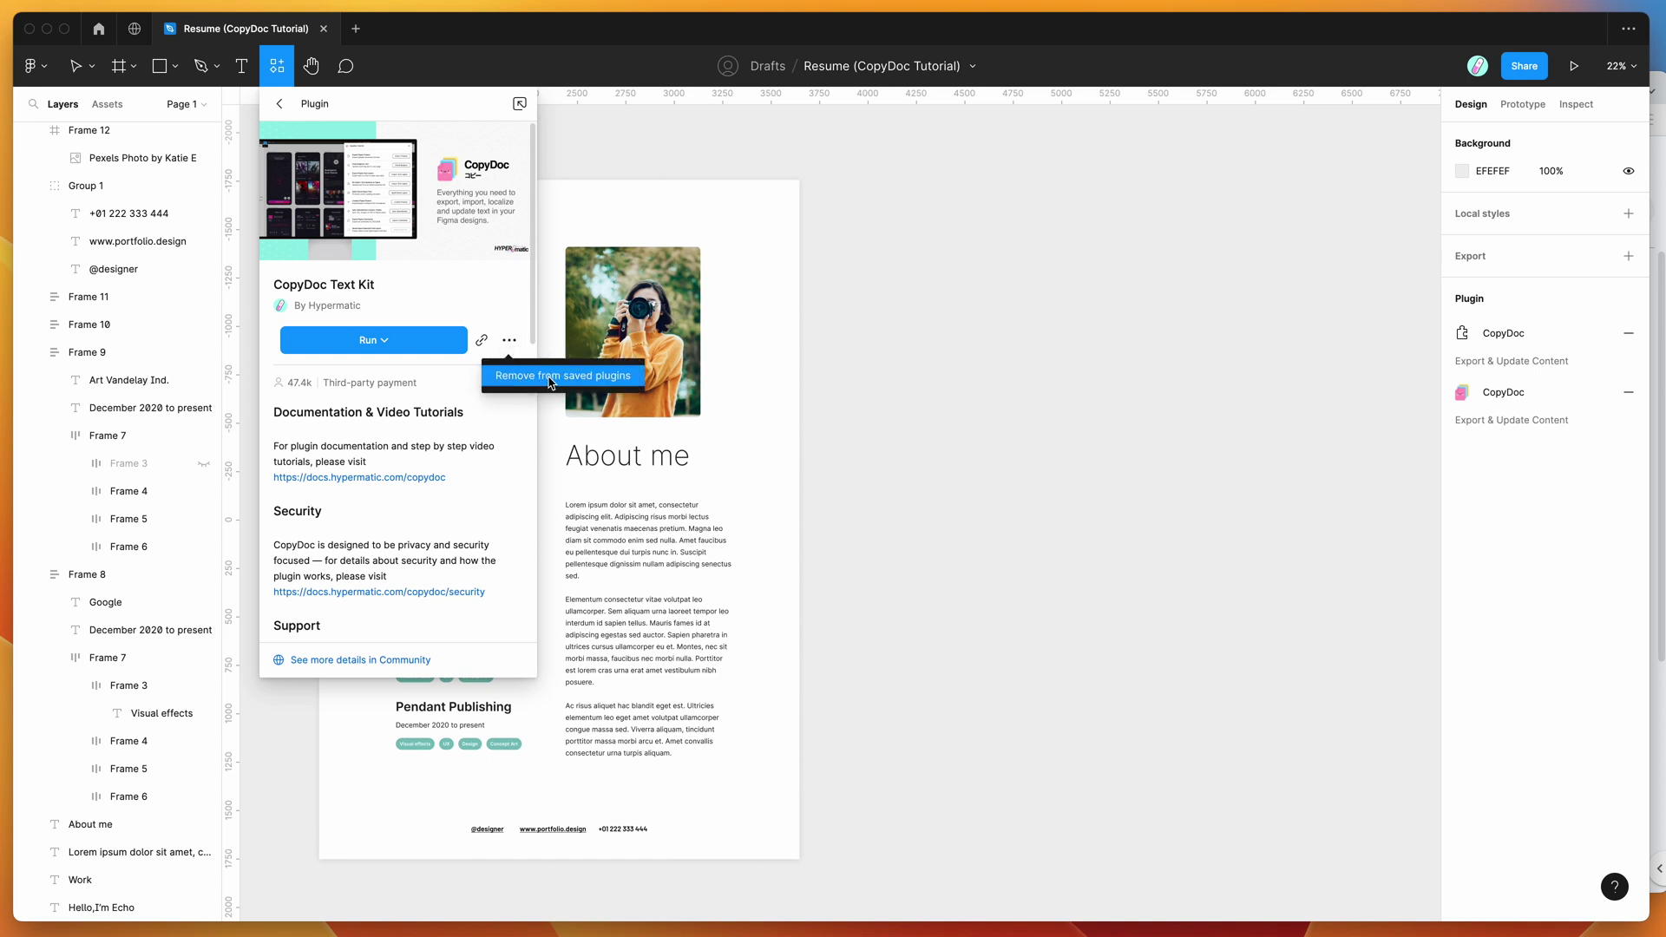
click(493, 298)
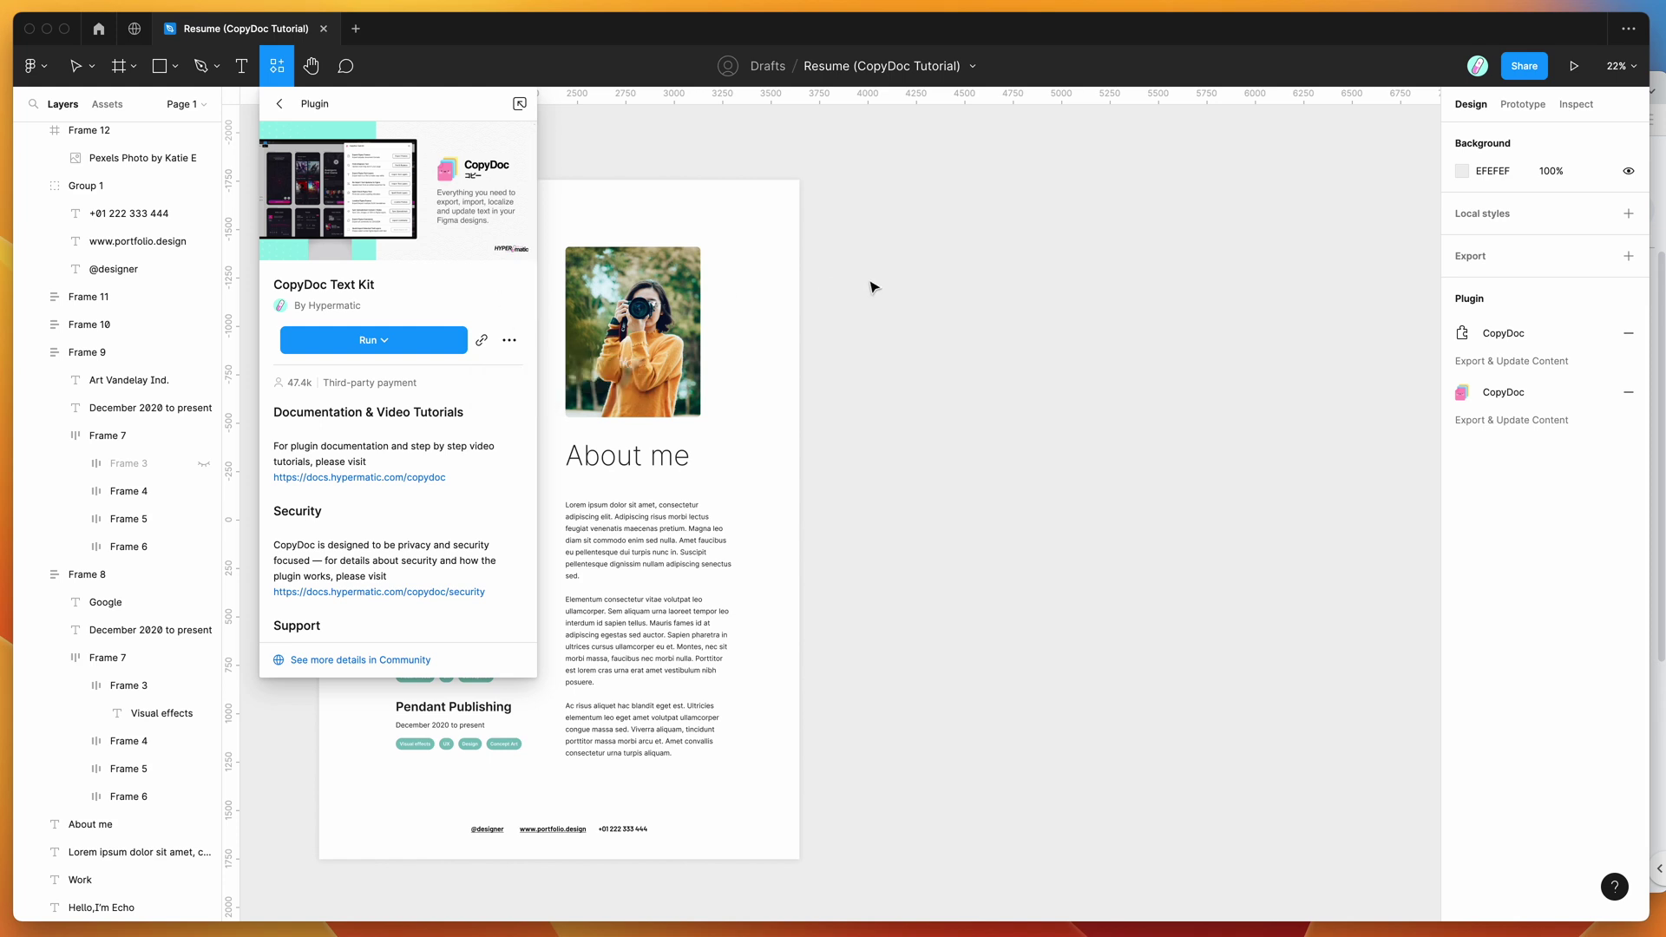
click(862, 206)
Launch CopyDoc Text Kit from Saved plugins, move it right, and start Export Text Layers
right_click(863, 206)
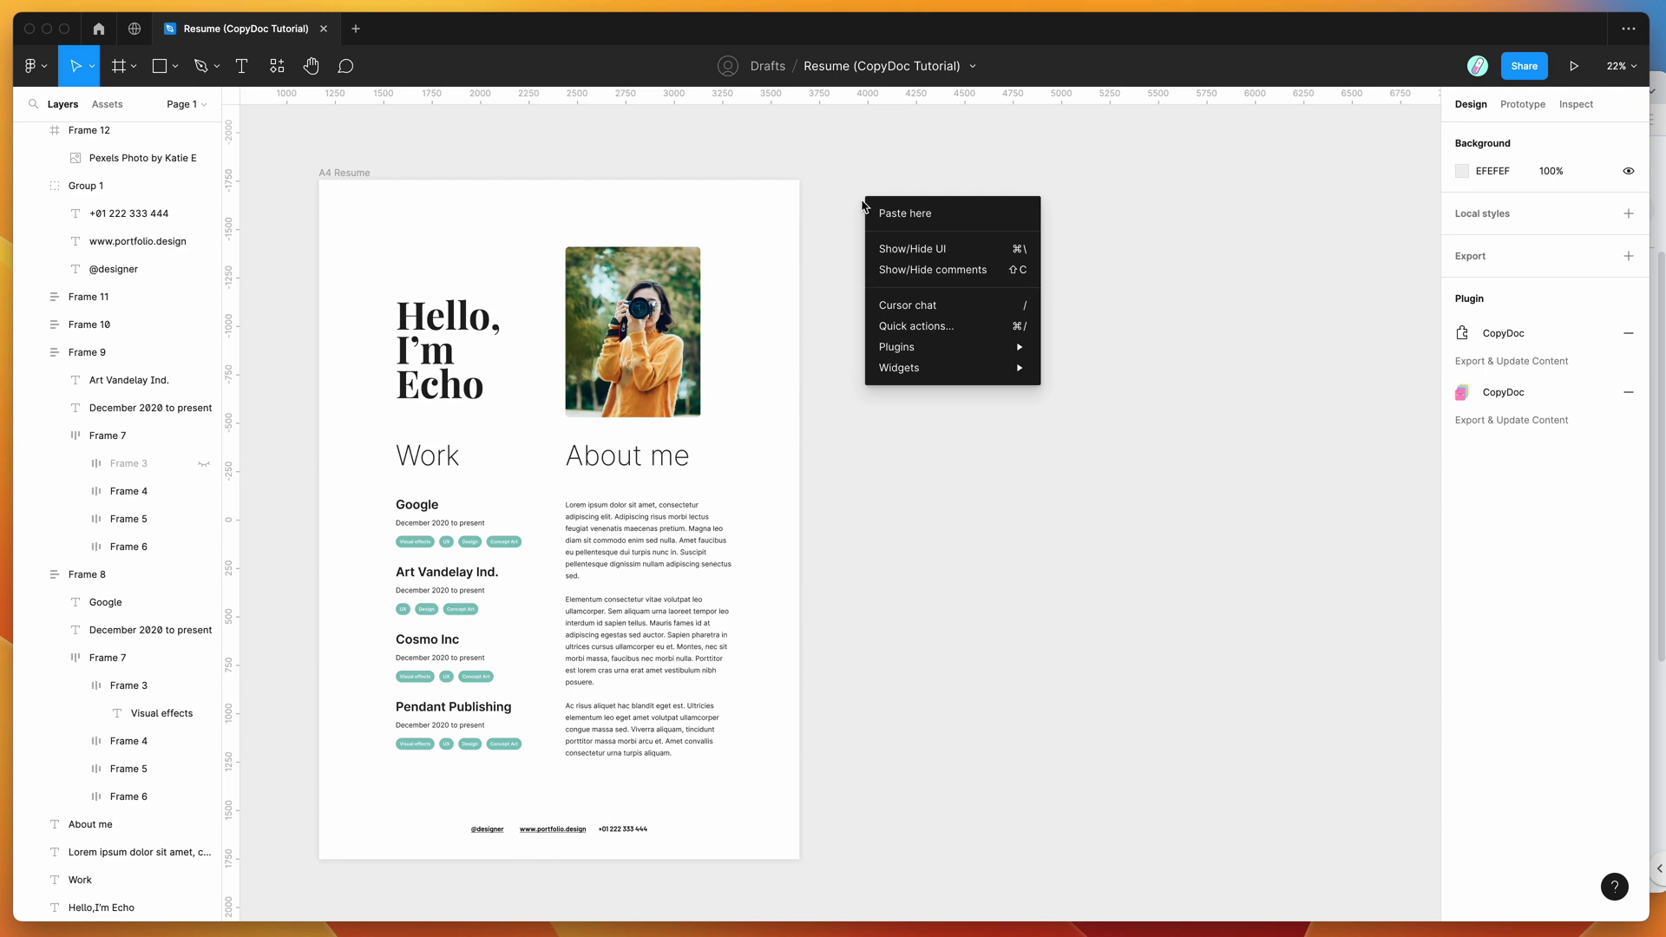
mouse_move(921, 349)
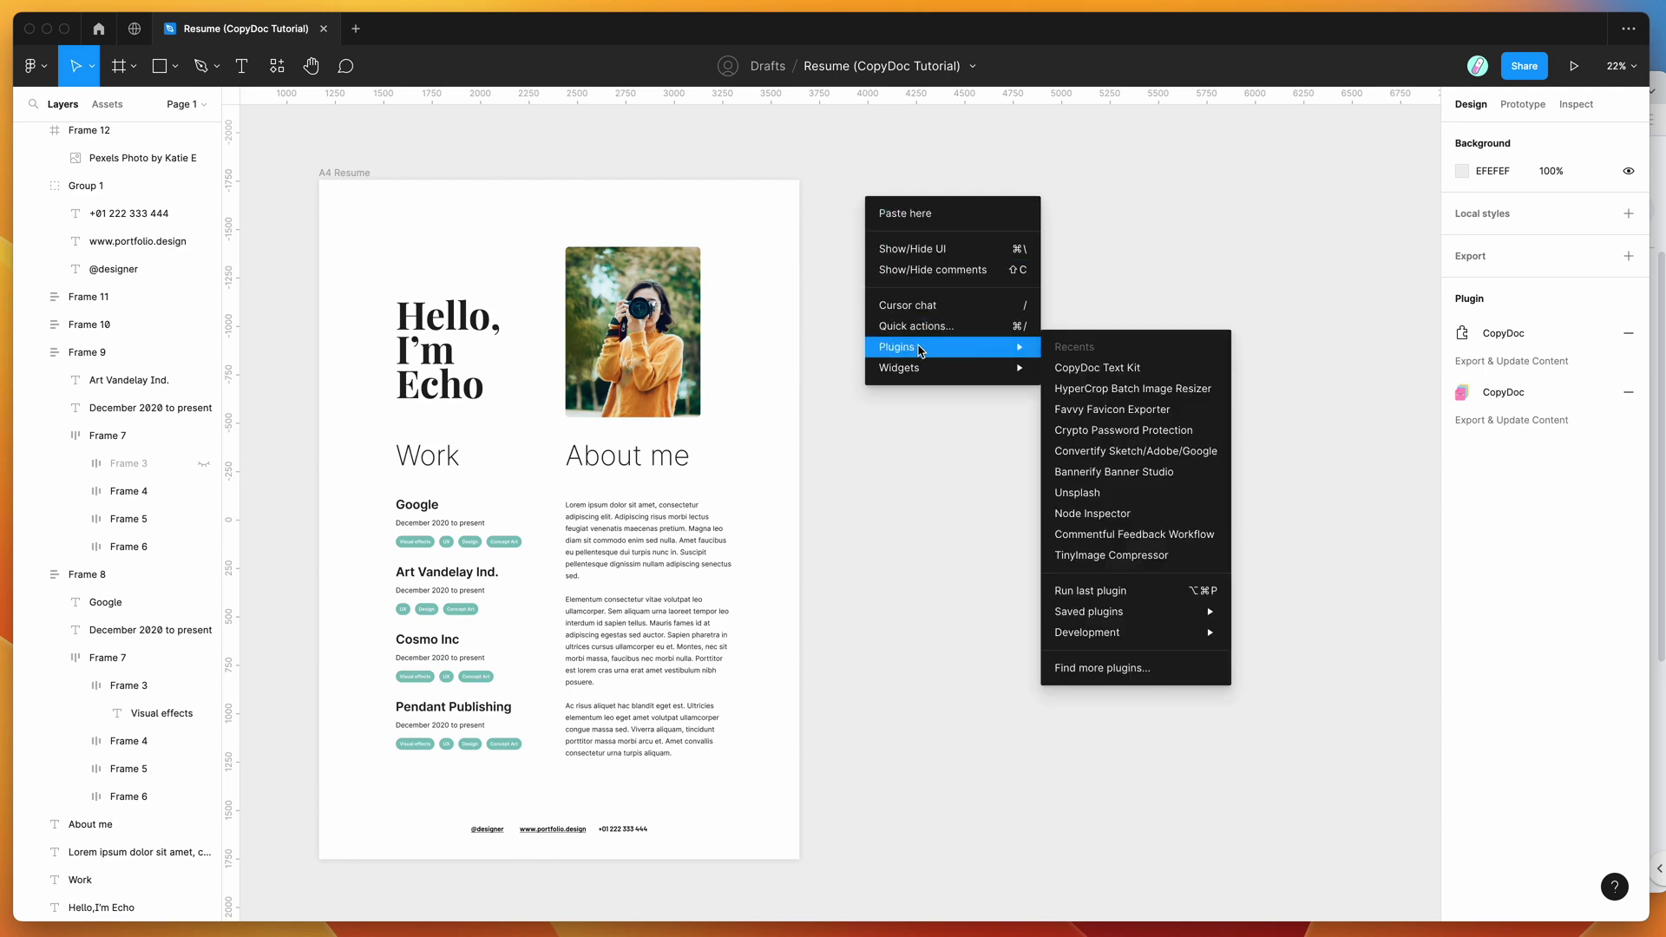
mouse_move(1130, 613)
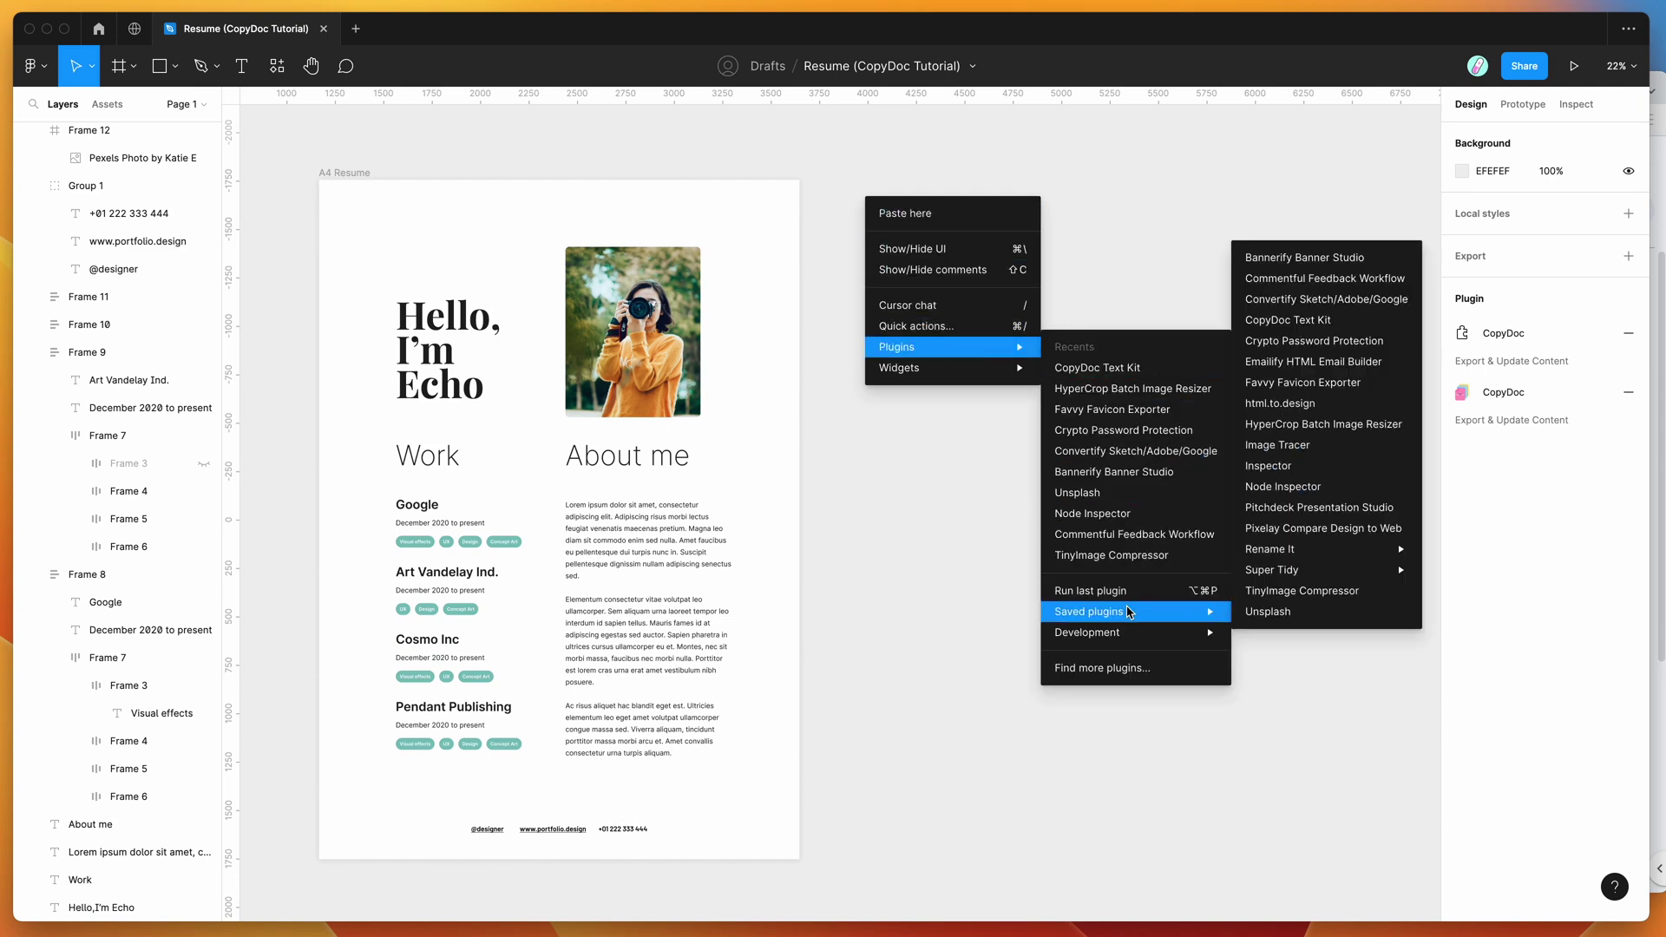
click(1290, 325)
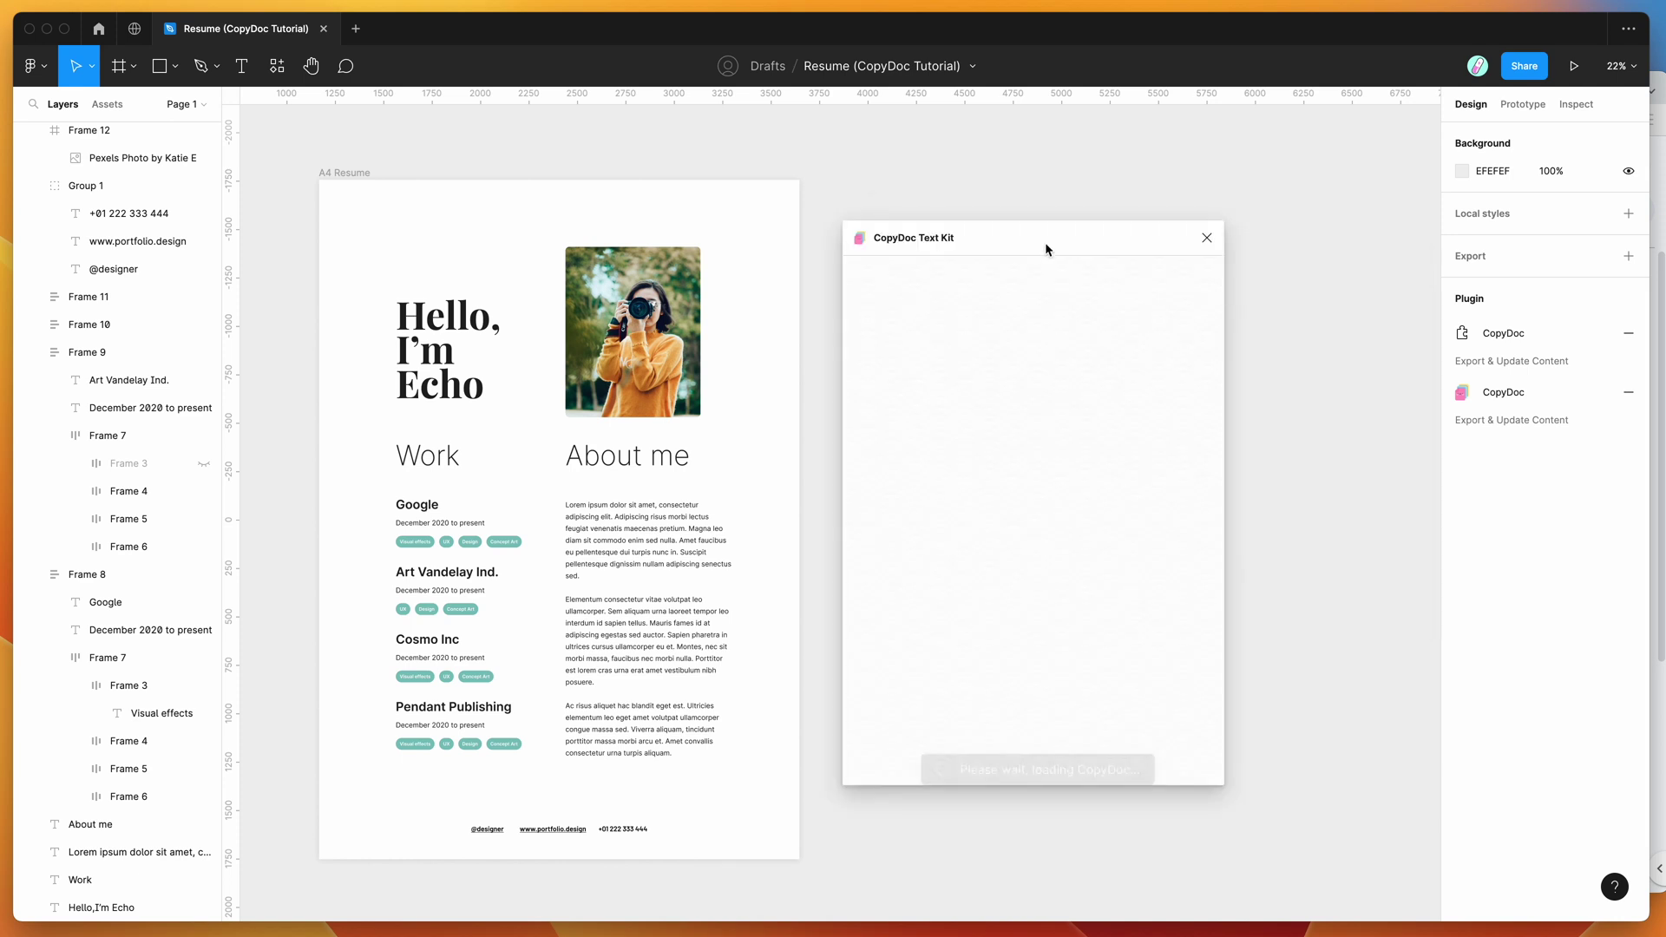
drag(1044, 242, 1122, 217)
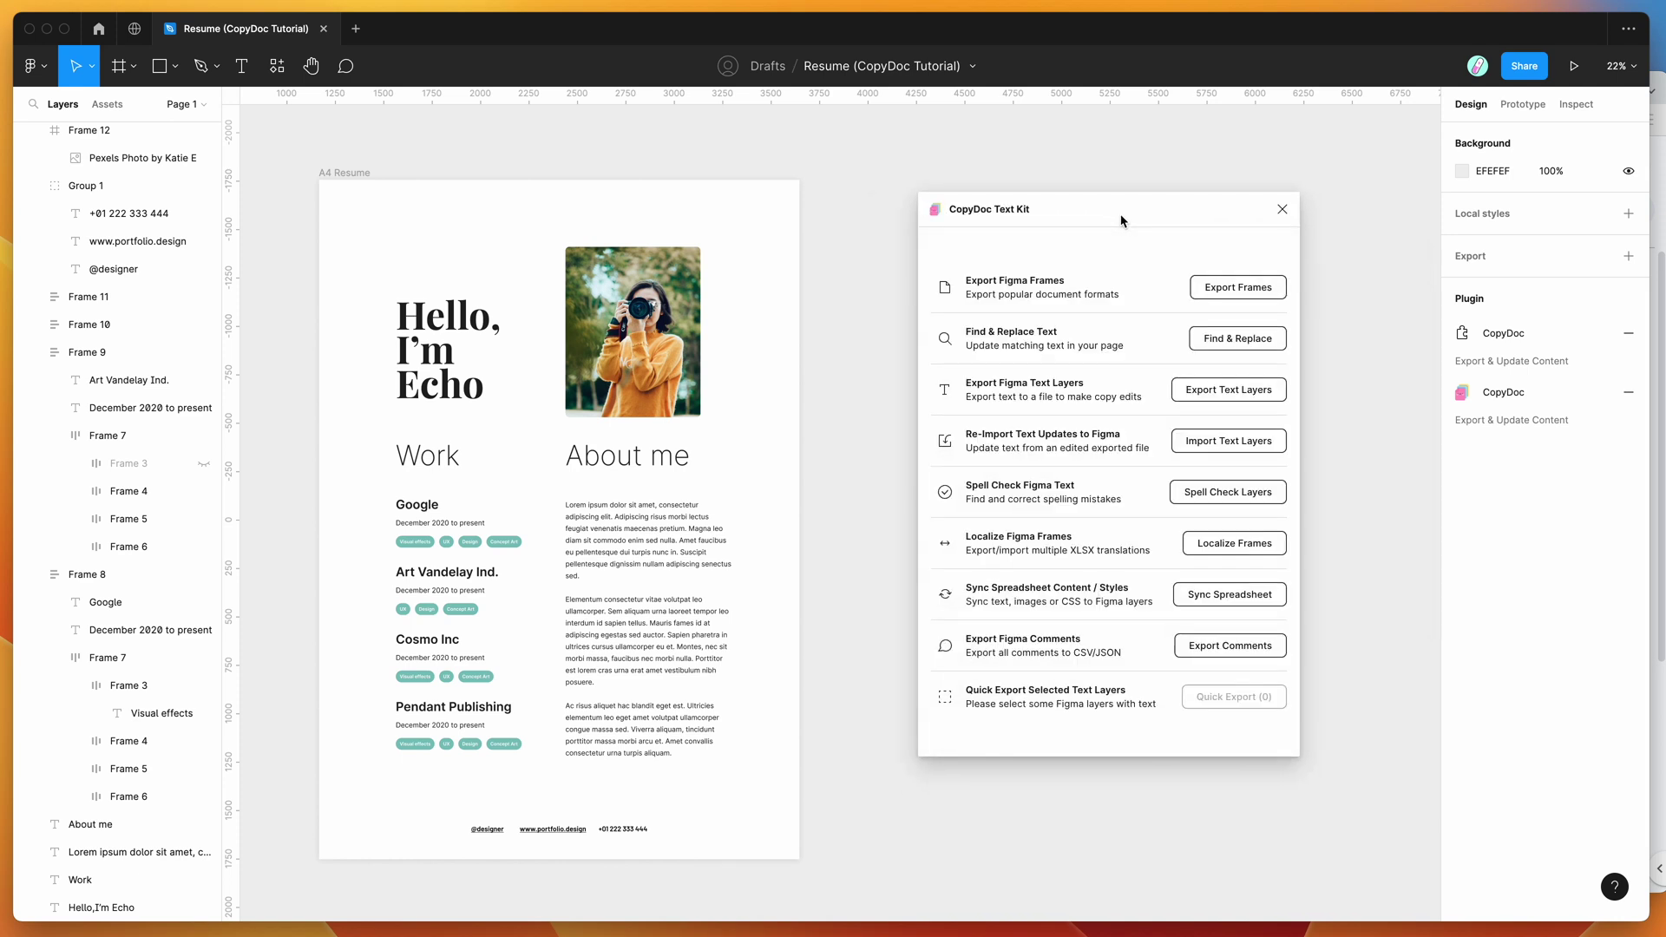
click(1201, 395)
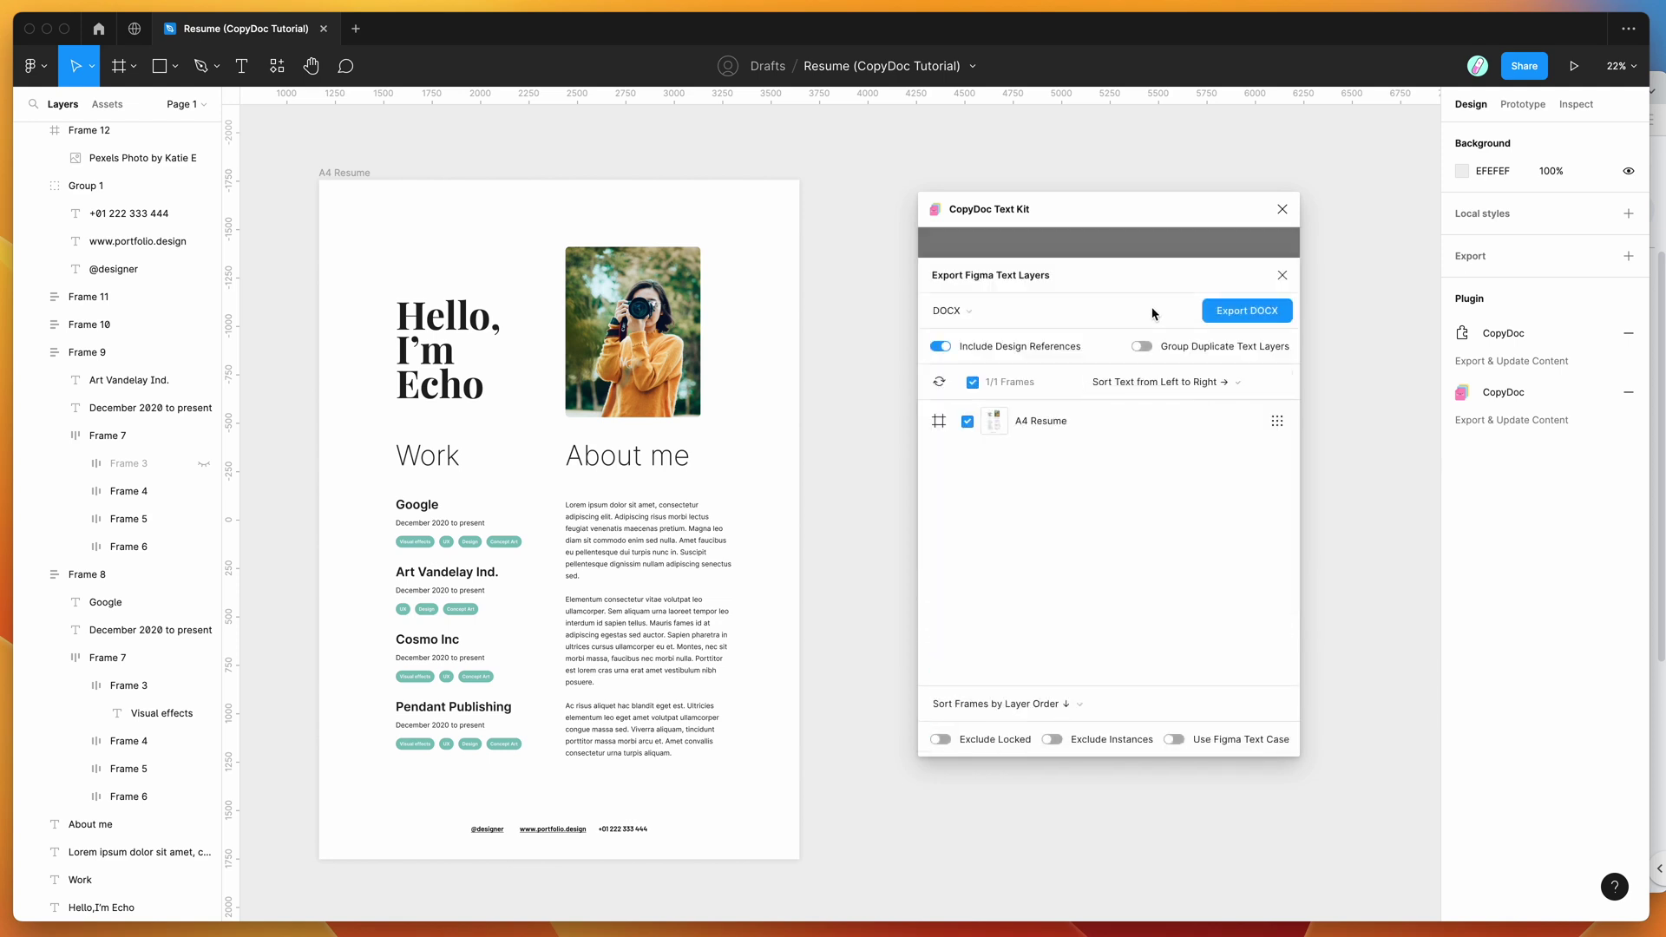
Export the A4 Resume text as DOCX sorted top to bottom, then download it
click(1002, 312)
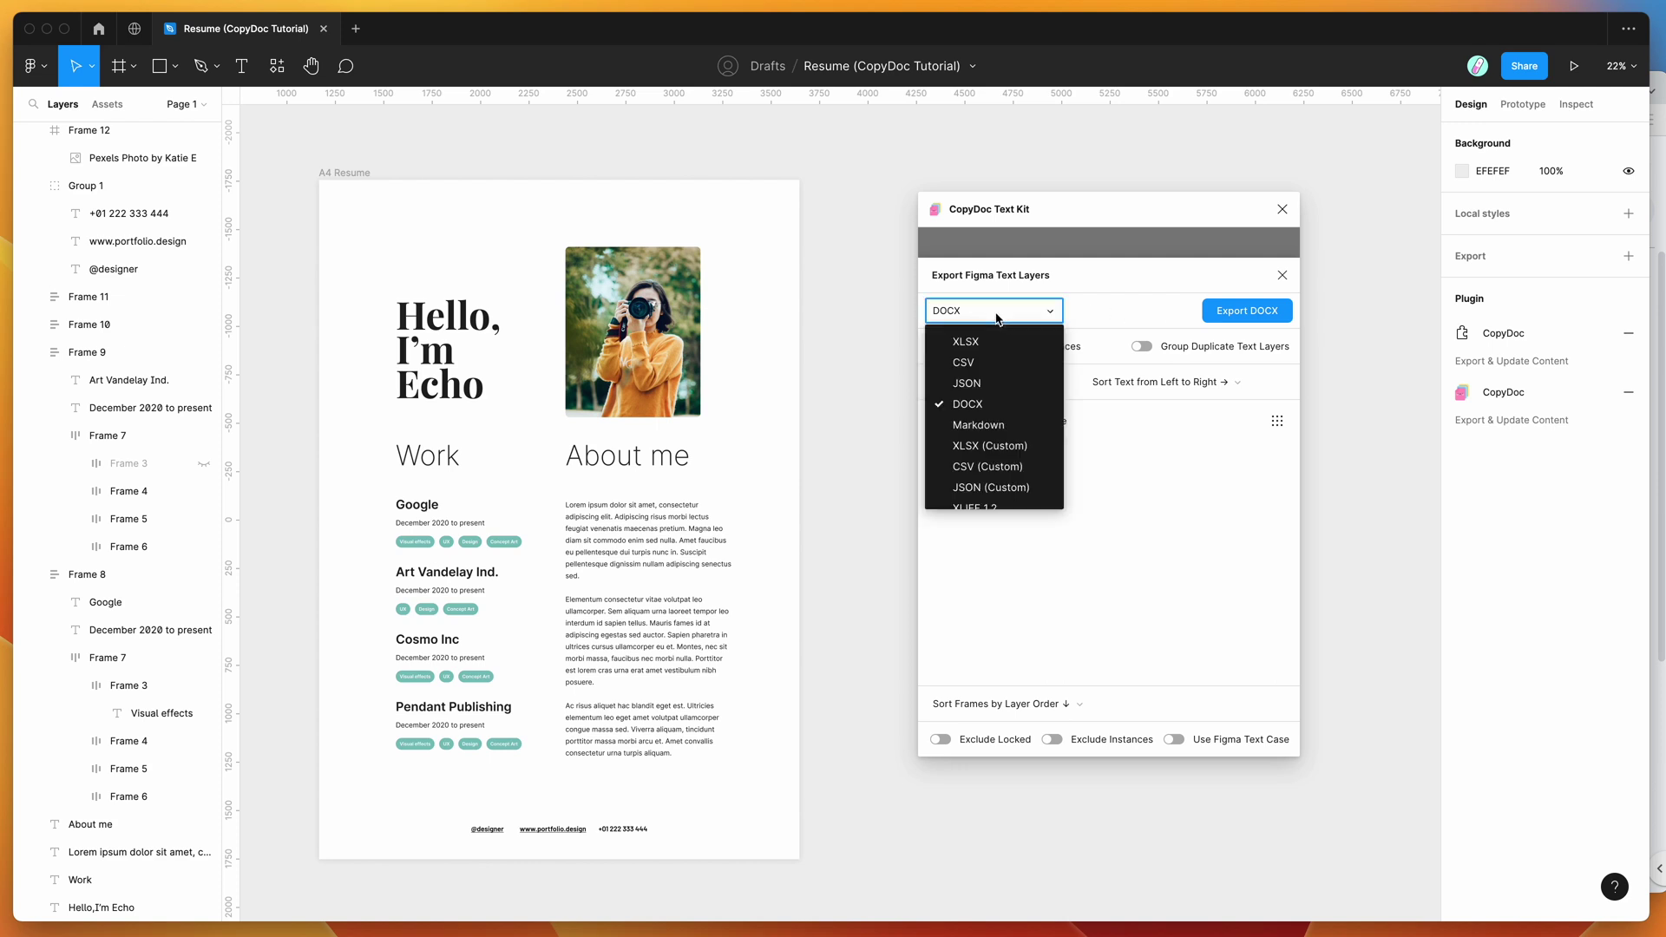
click(975, 410)
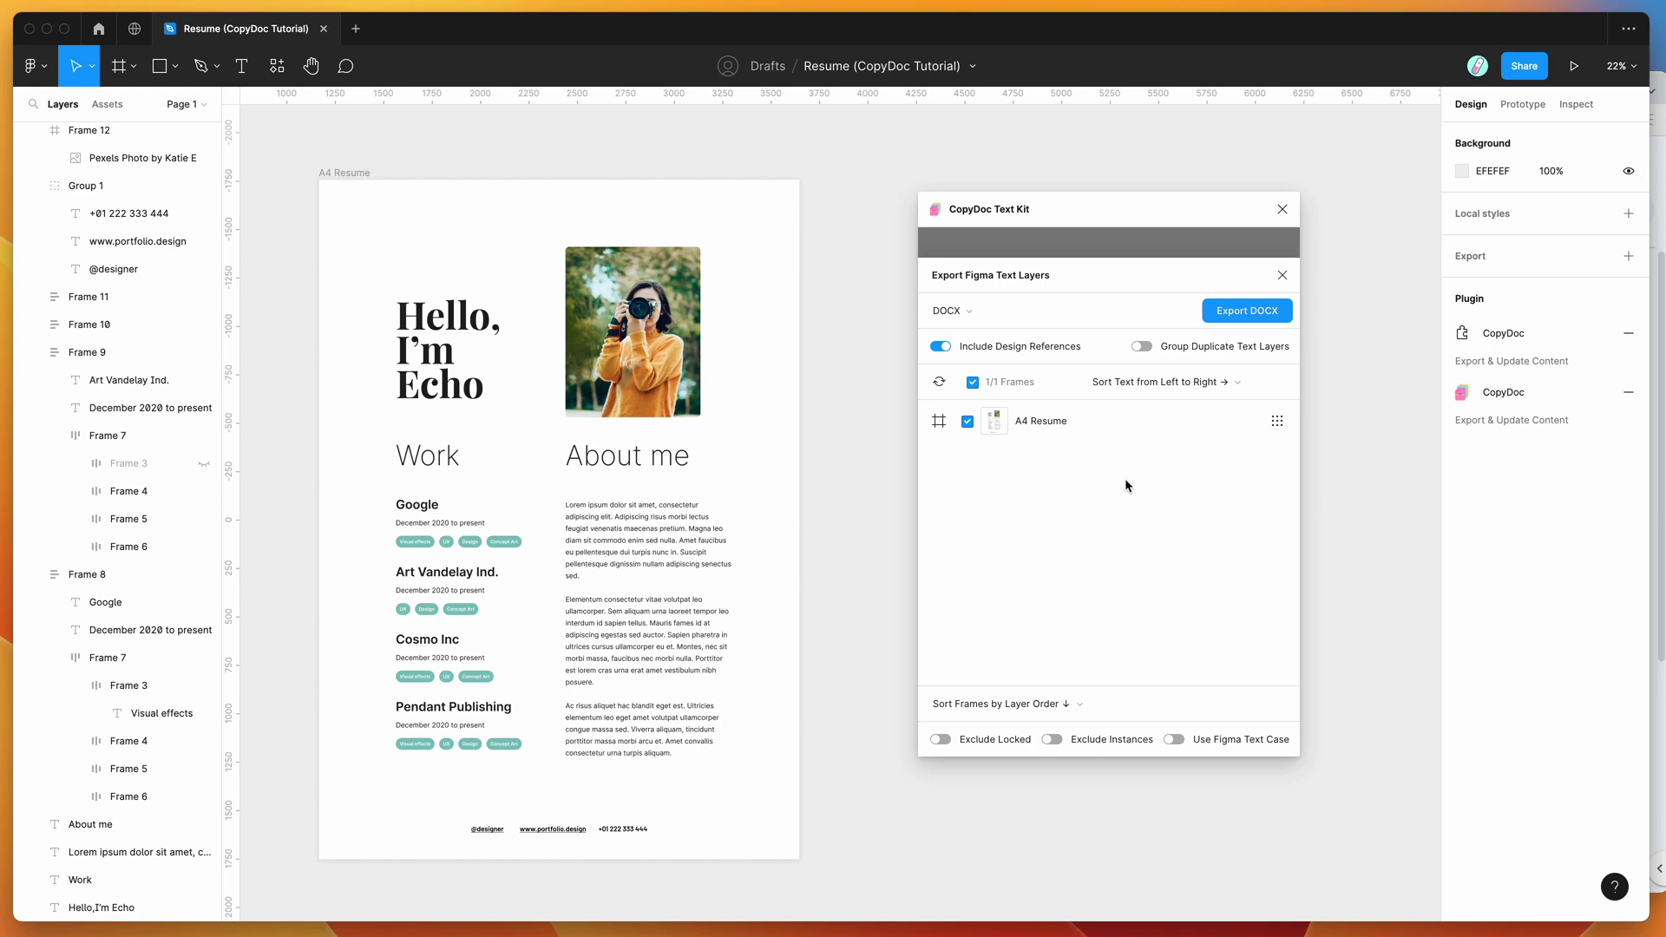
click(1142, 386)
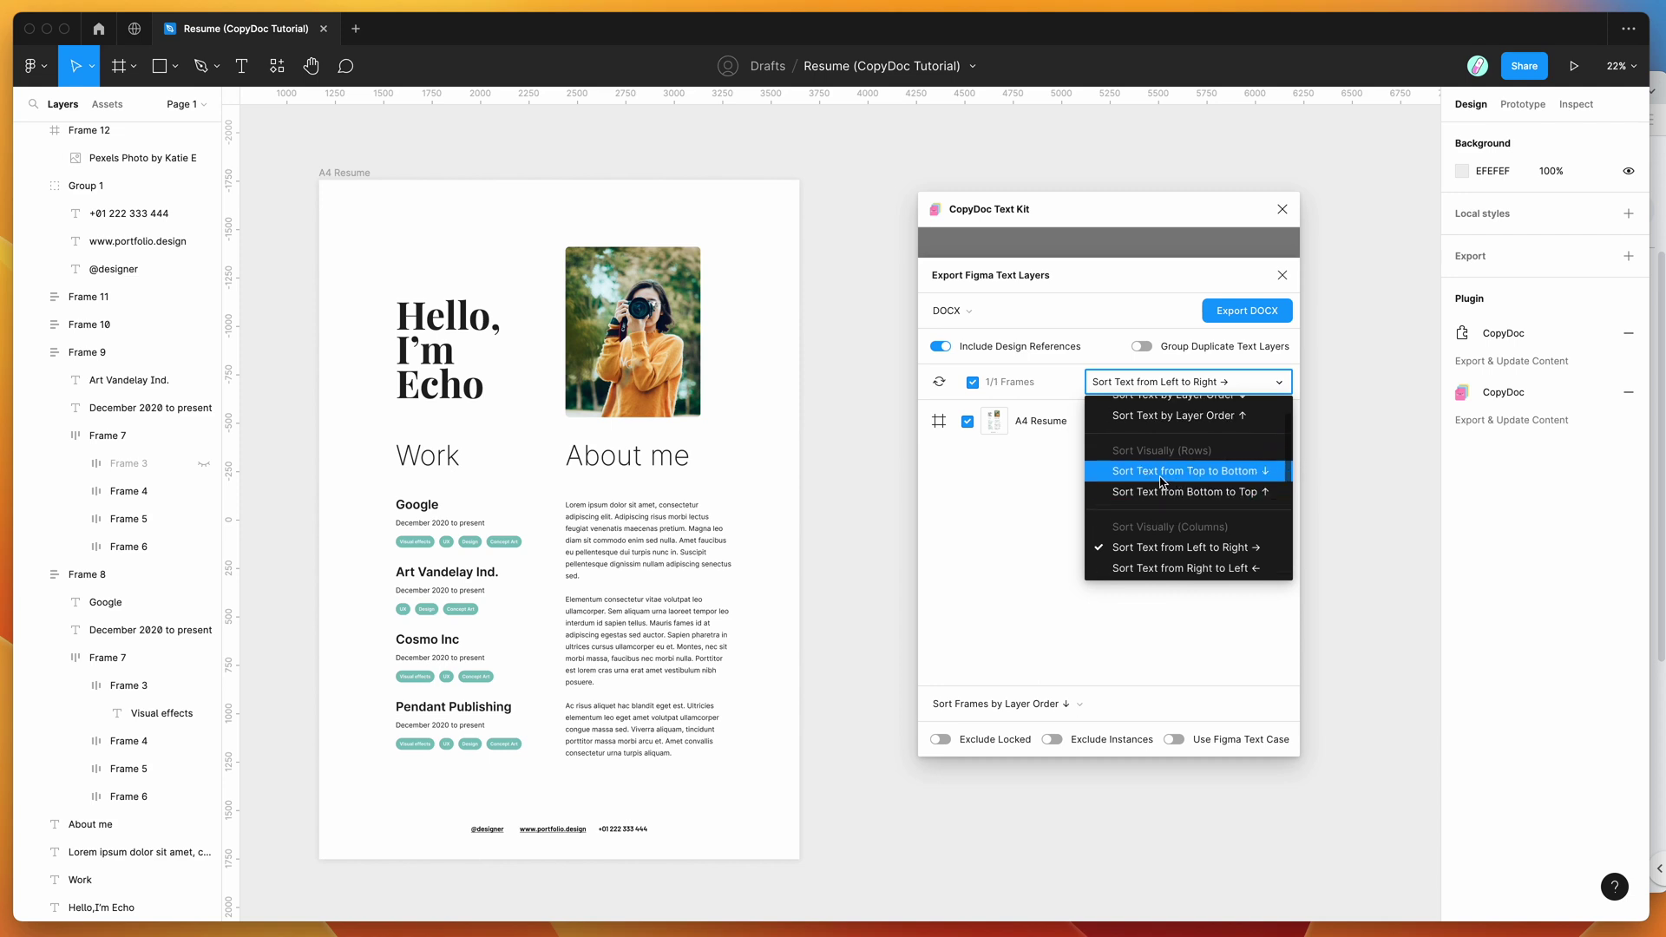
click(1145, 483)
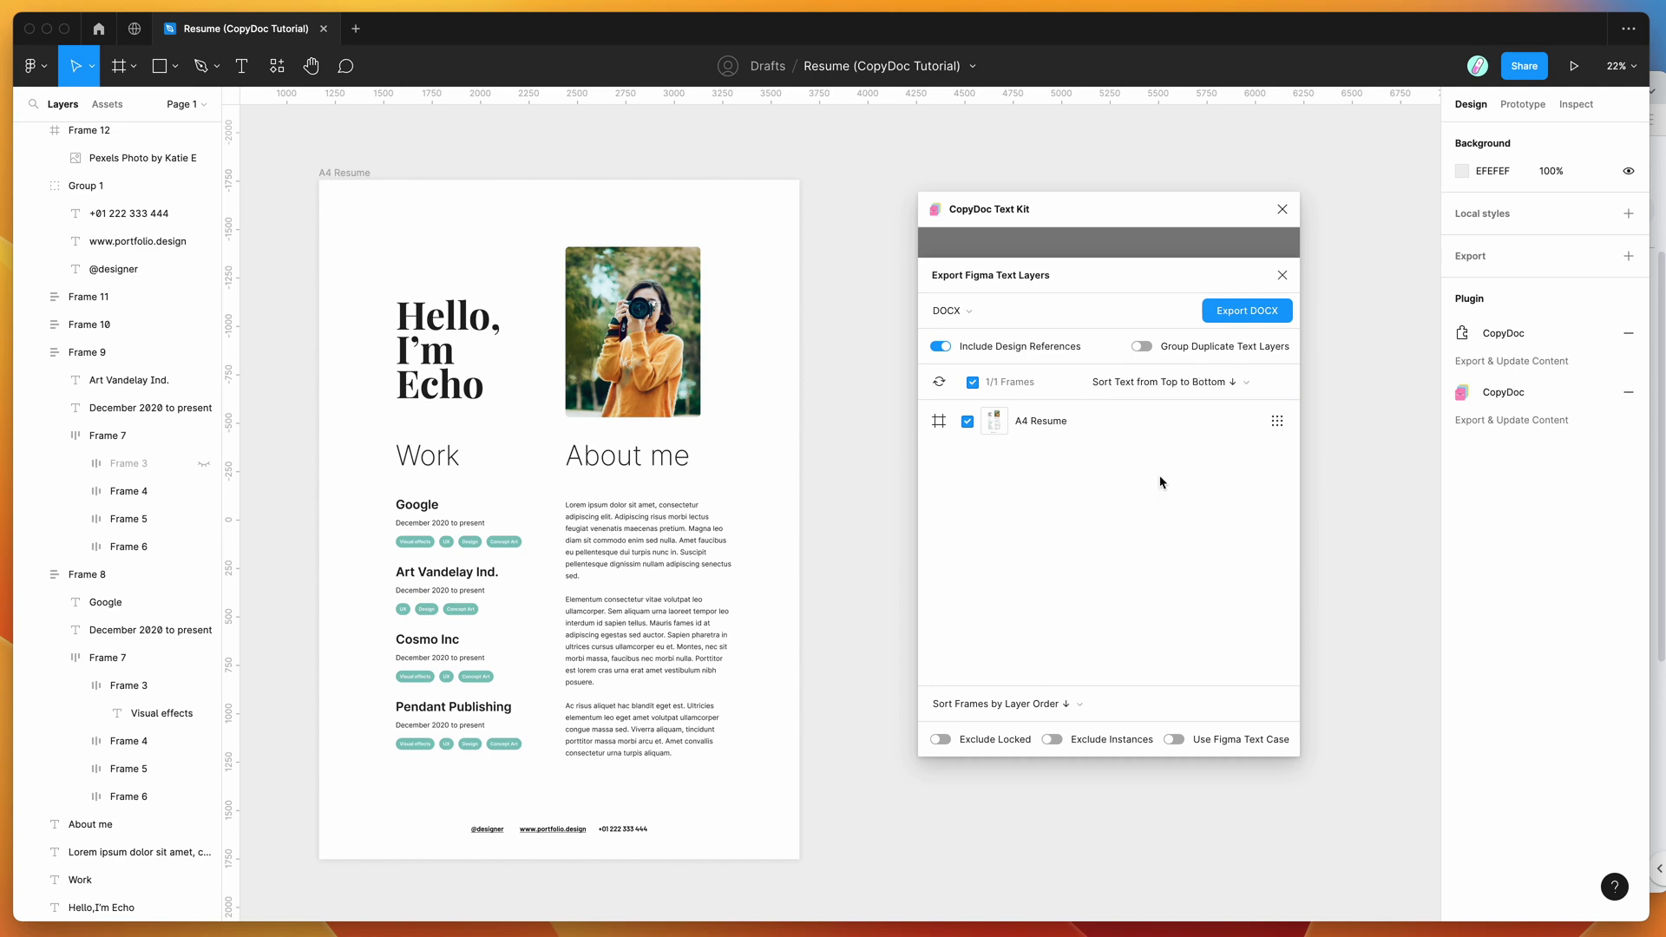
click(1255, 313)
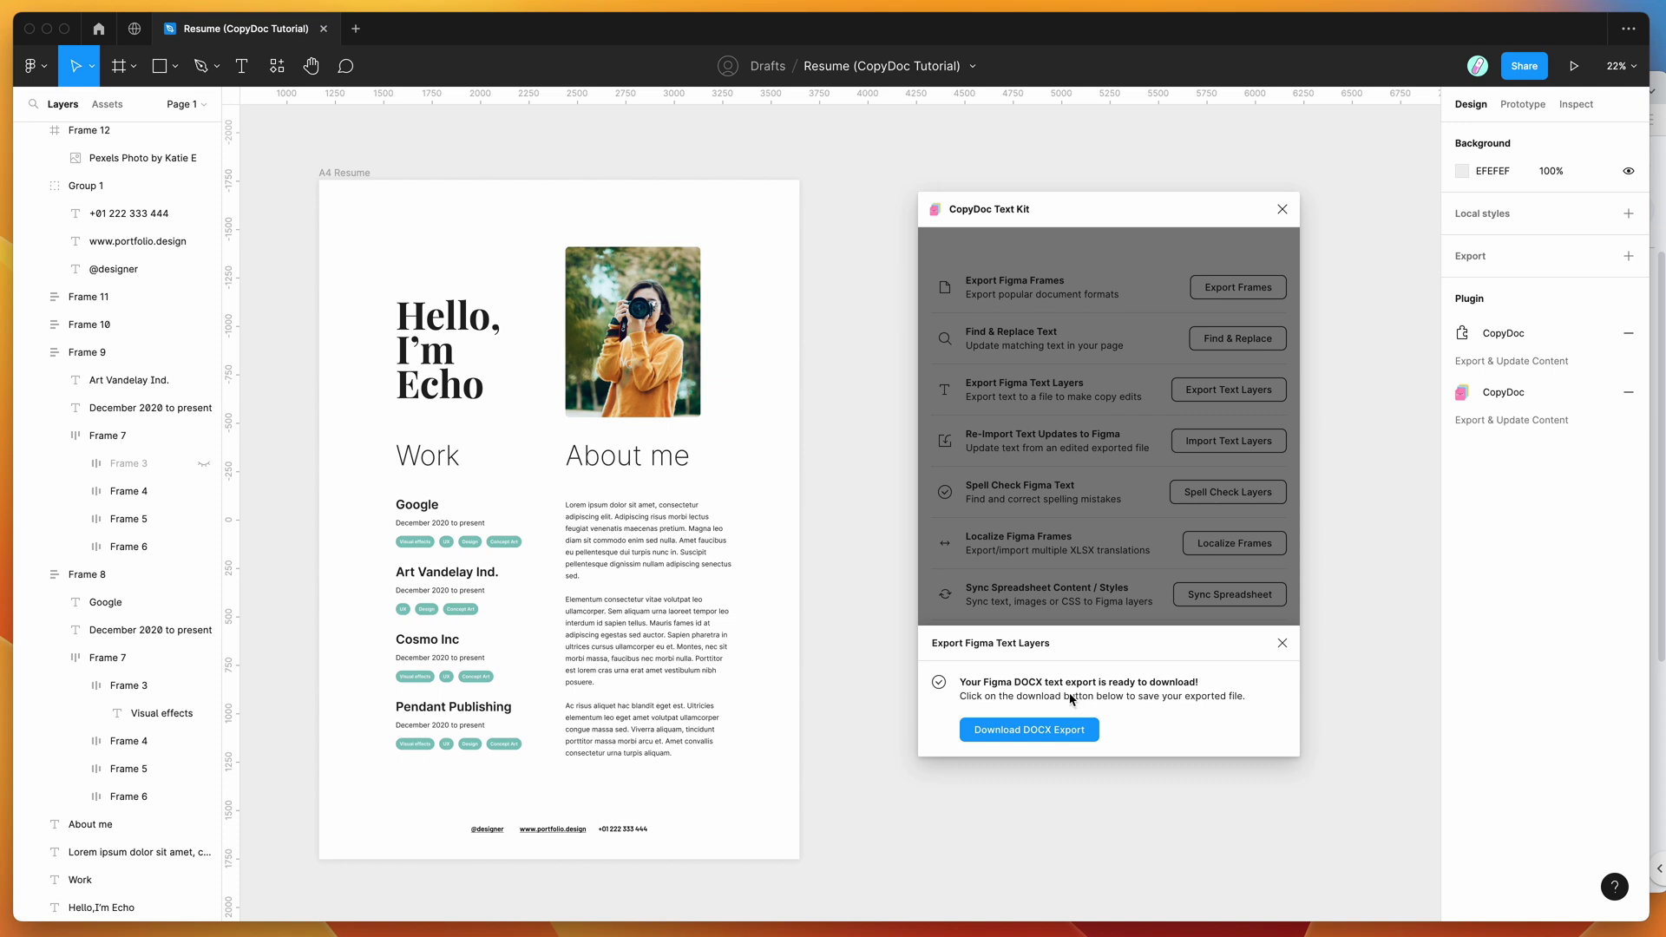
click(1031, 730)
Save resume-copydoc-tutorial-page-1.docx, locate it in _designs, and switch to a blank Google Doc
click(1120, 637)
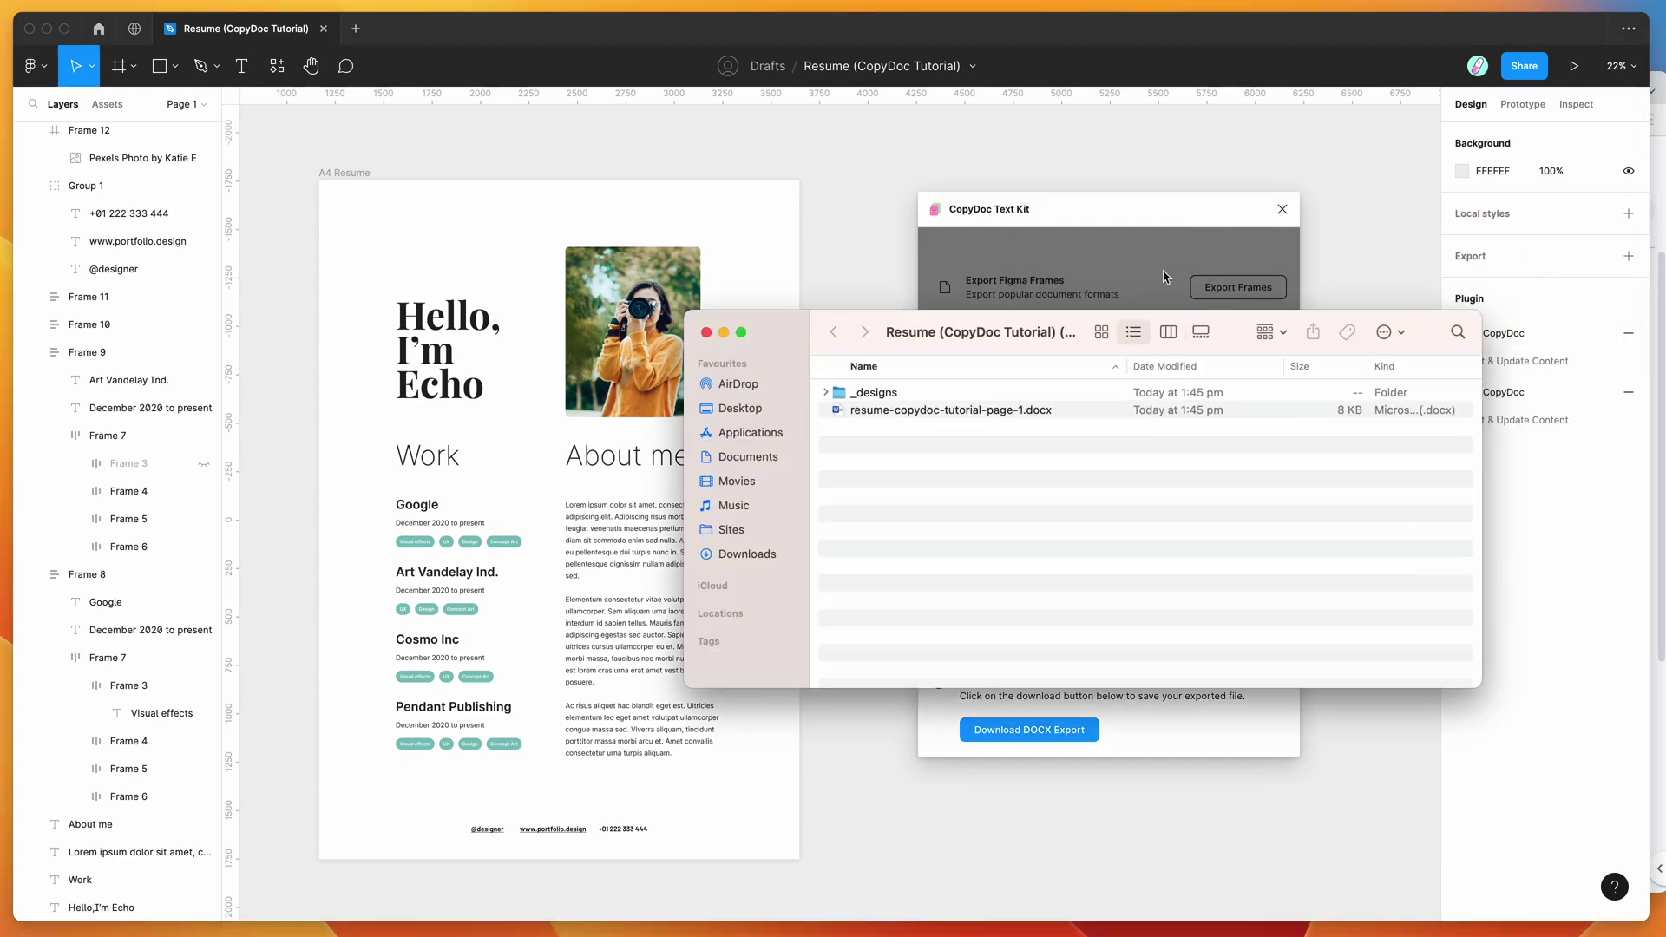
click(826, 395)
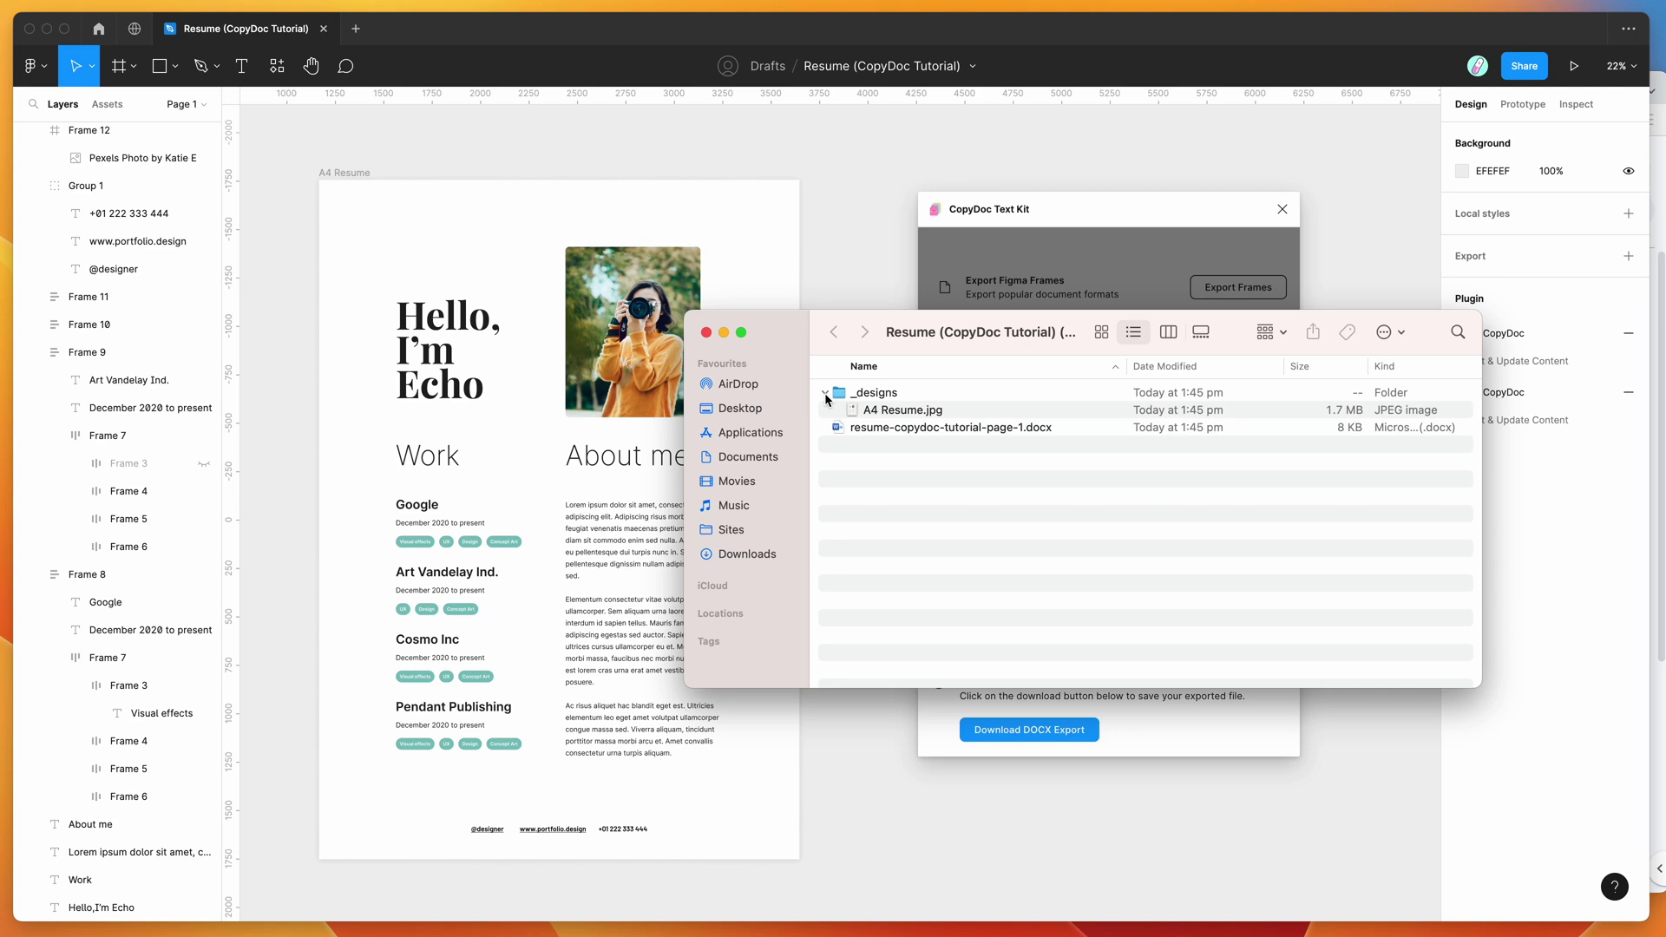
click(911, 419)
key(space)
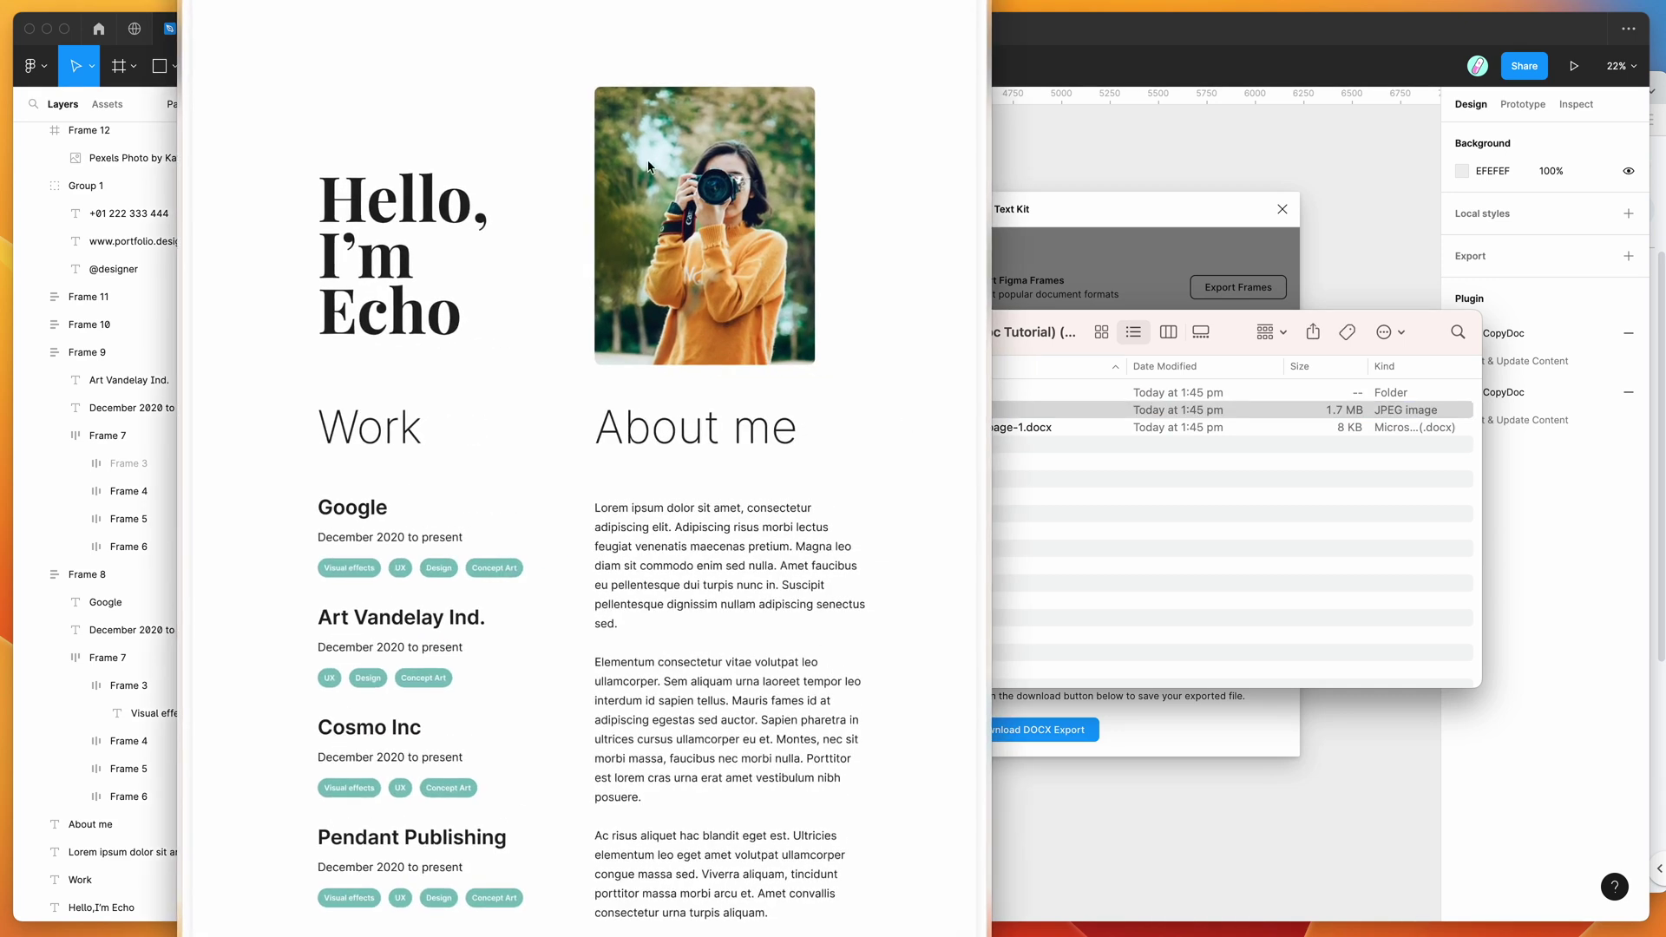
key(space)
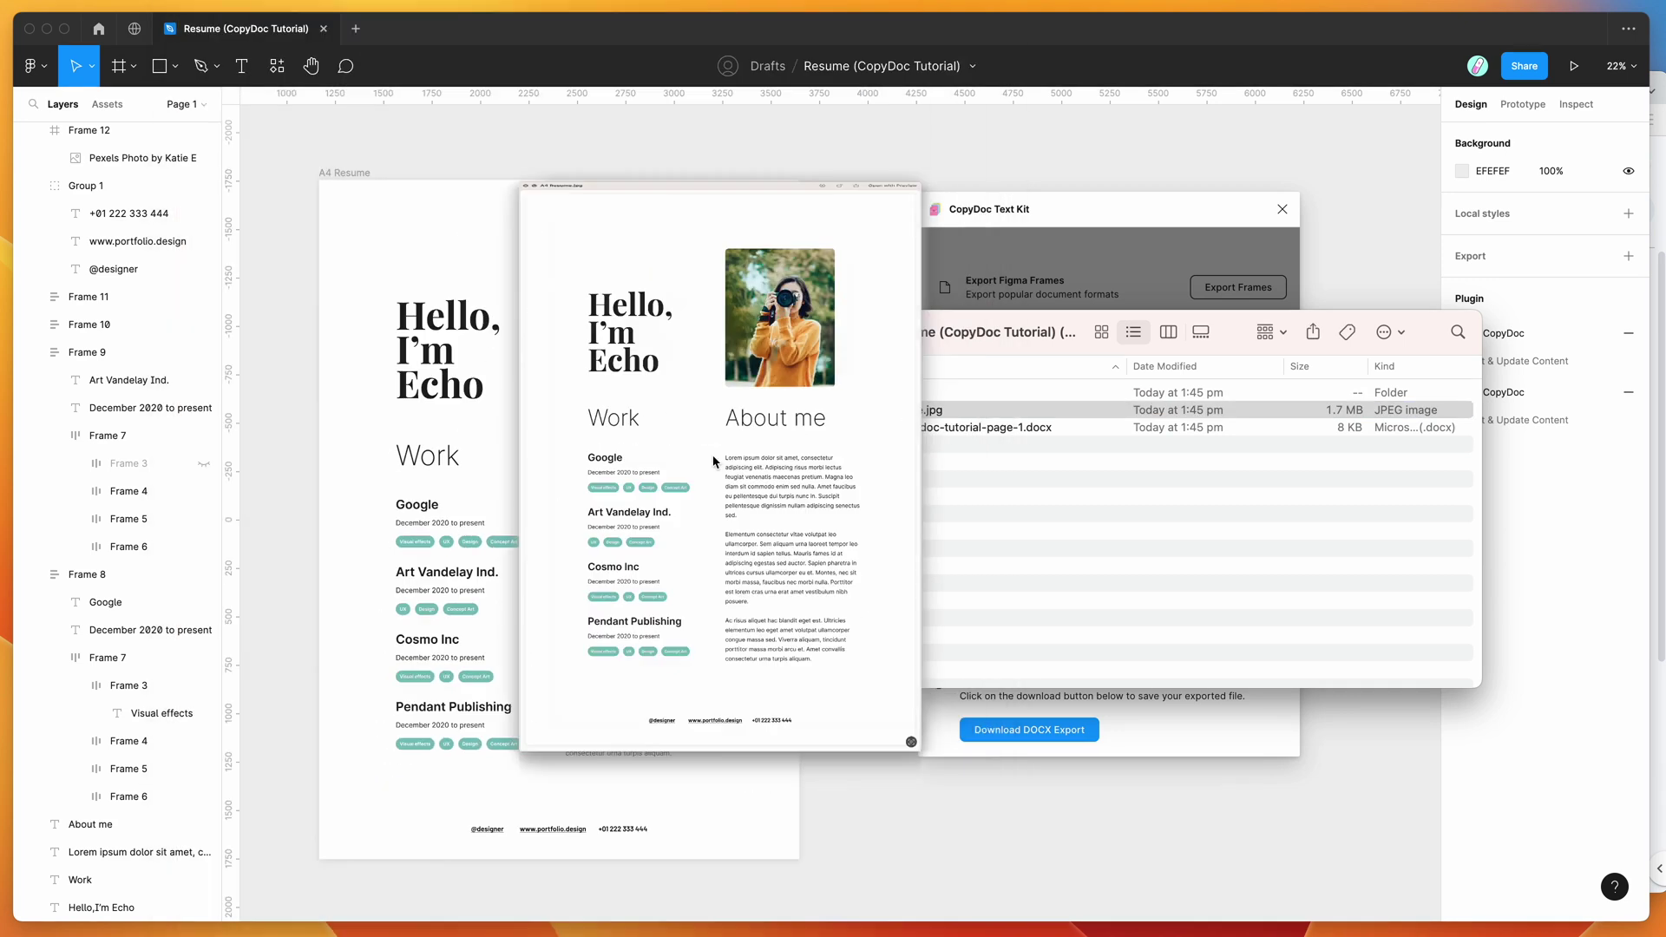
click(950, 429)
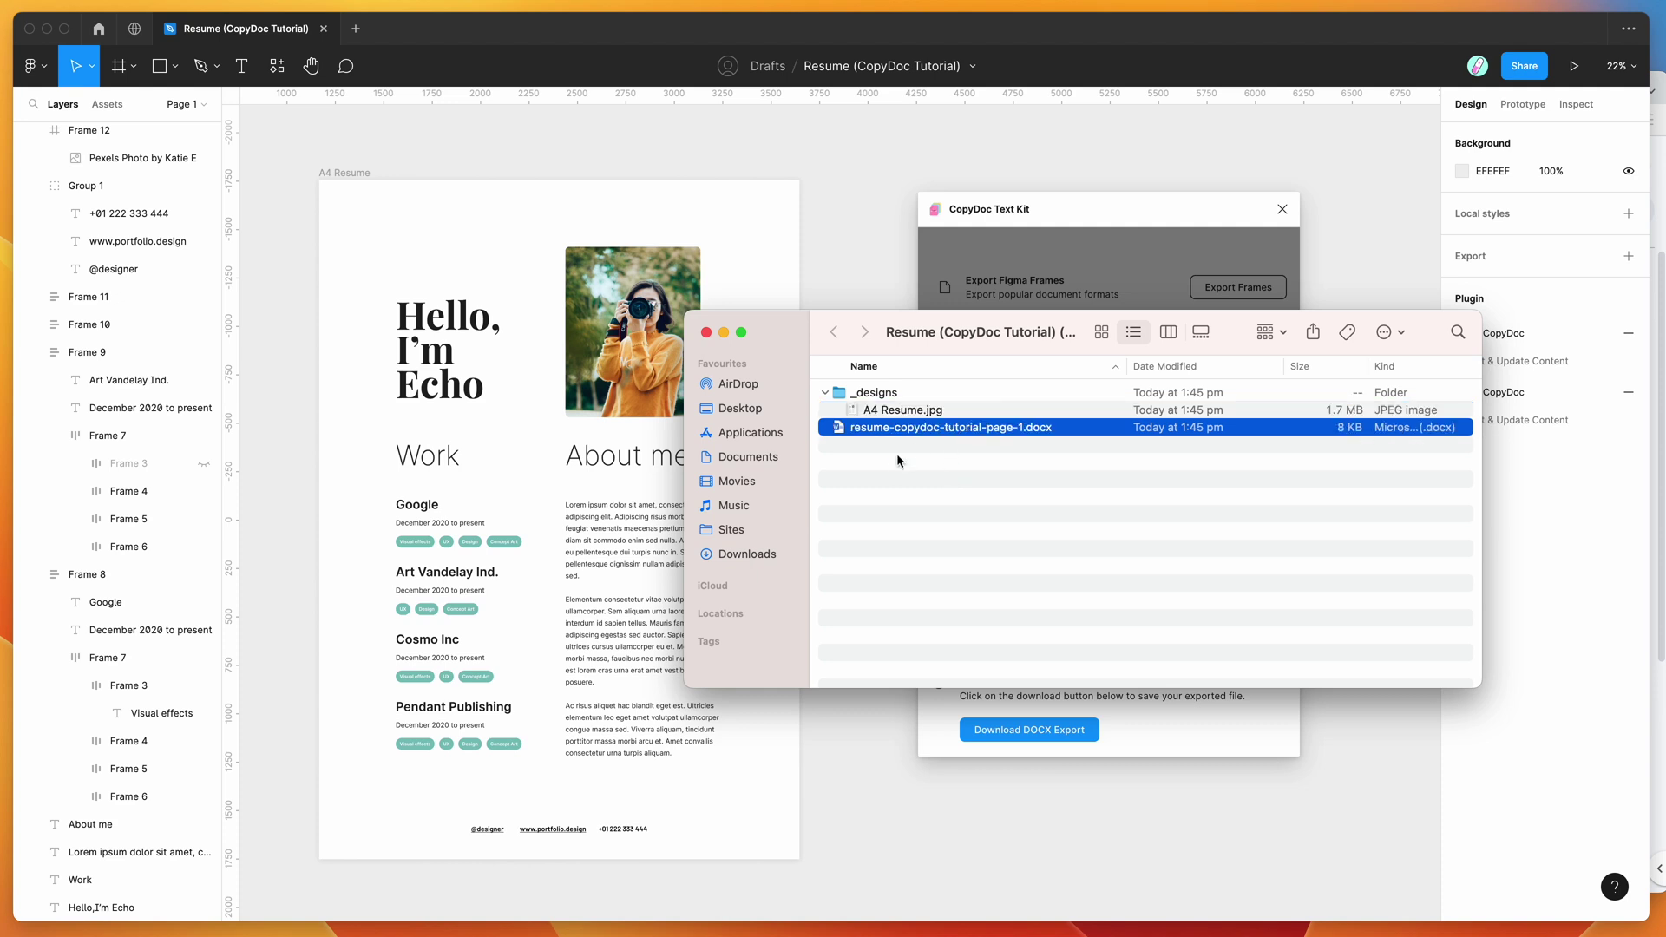
drag(954, 336, 1076, 355)
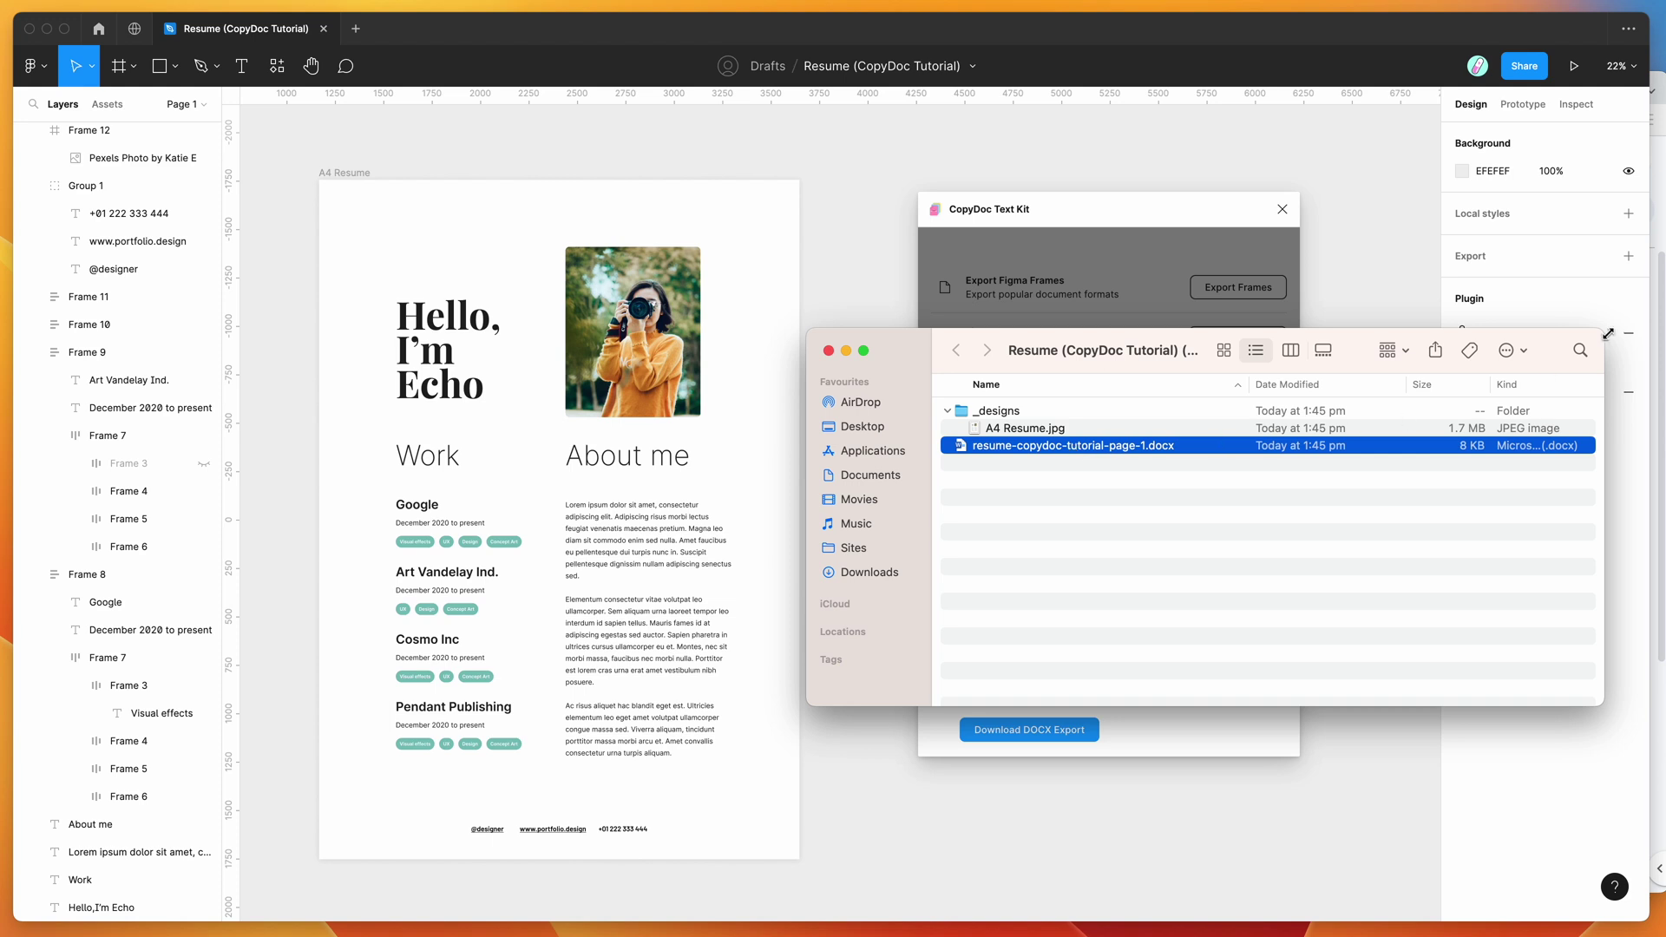
key(super+Tab)
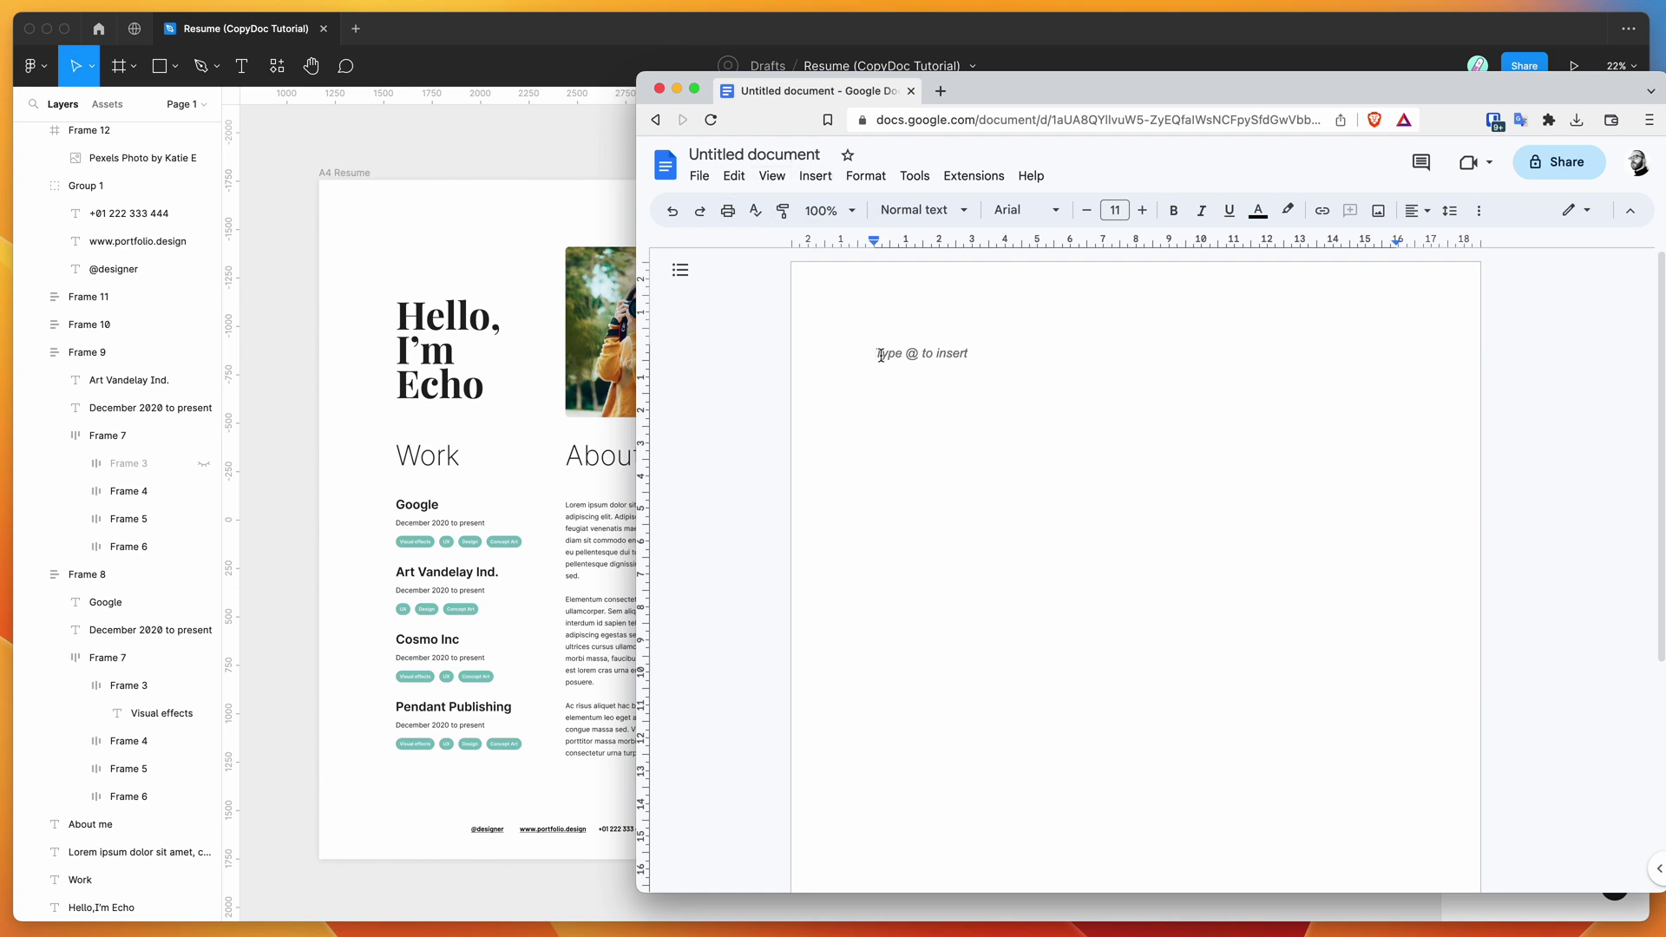
Upload the exported resume-copydoc-tutorial-page-1.docx into Google Docs from Finder
click(700, 177)
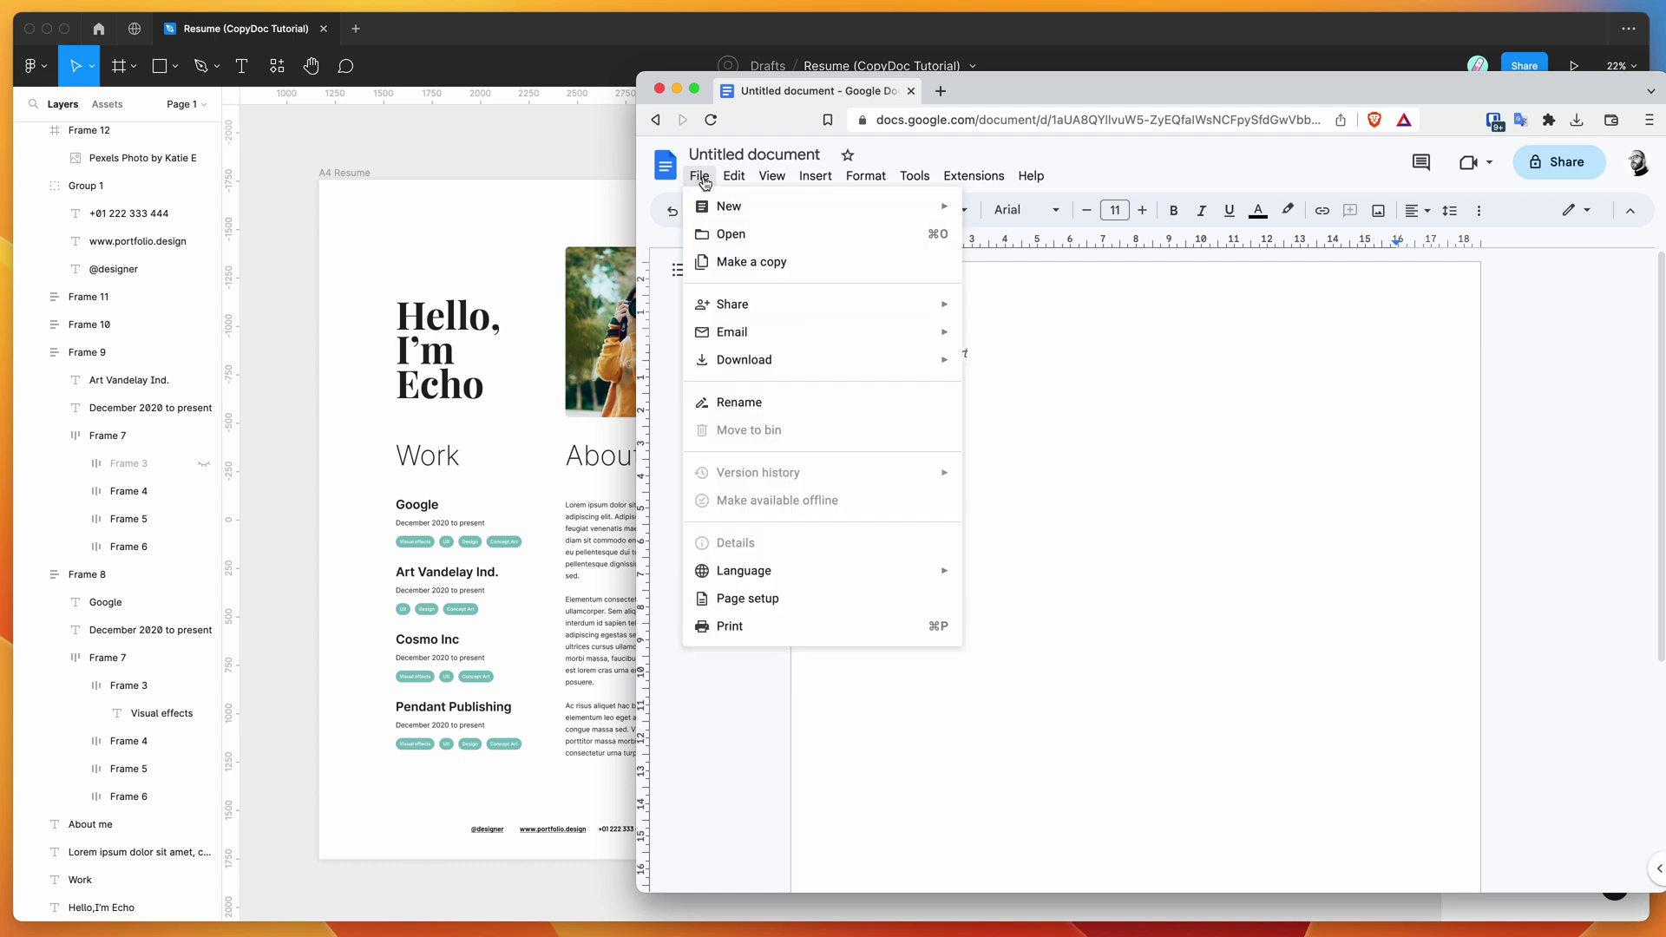
click(730, 235)
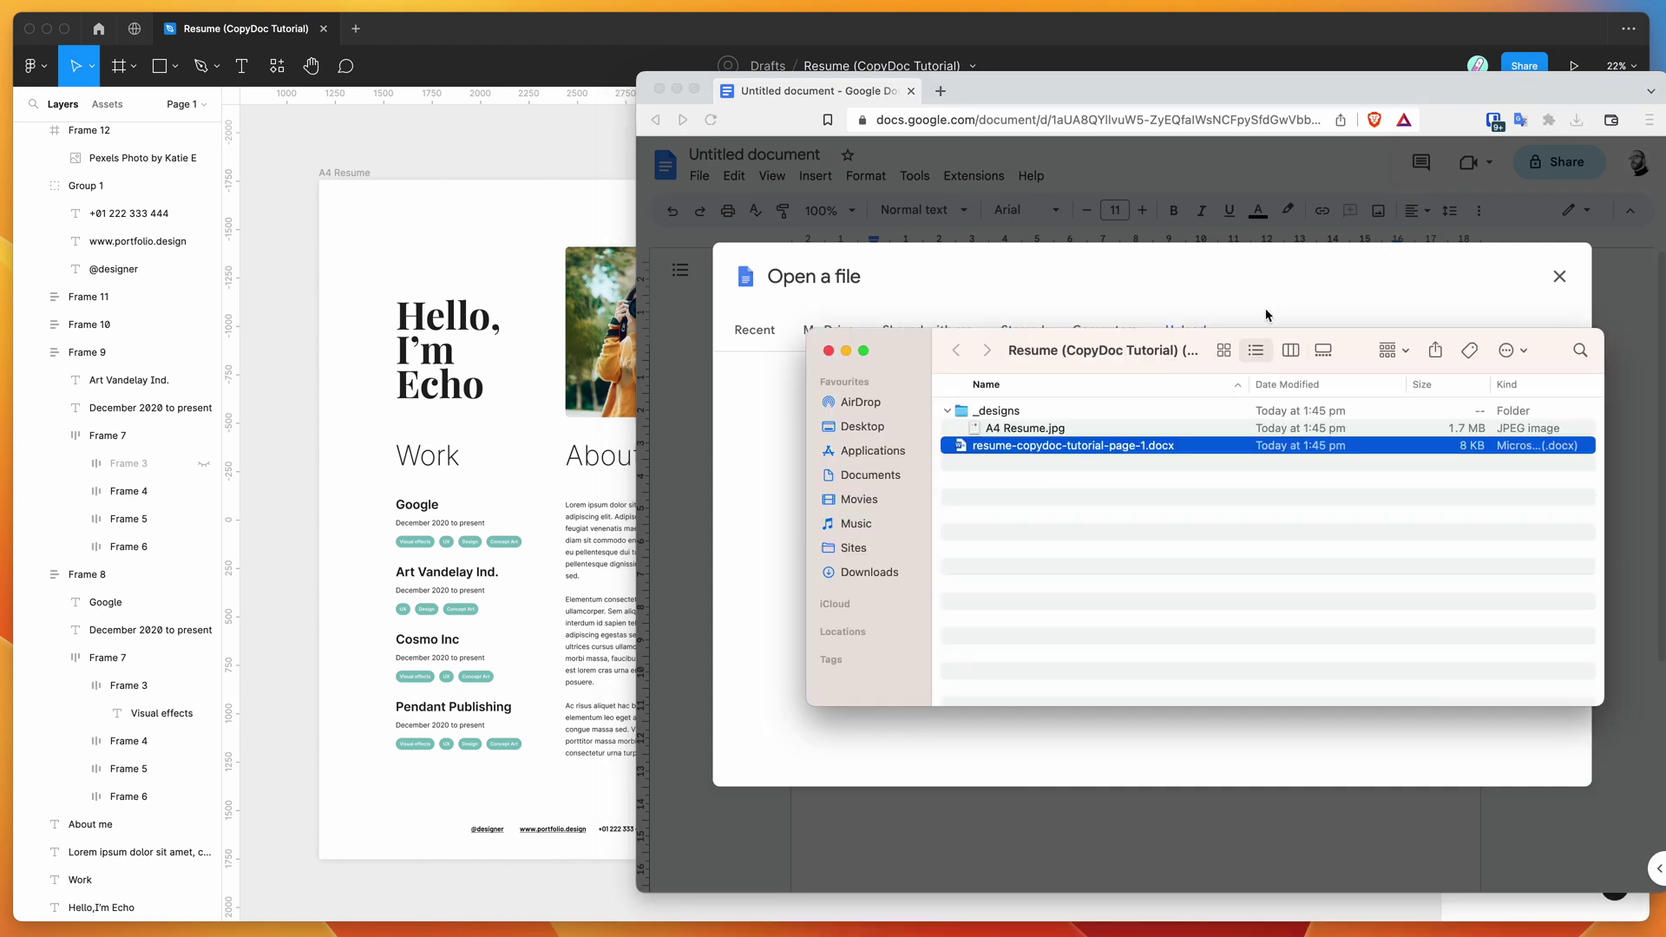
drag(1115, 356, 1527, 587)
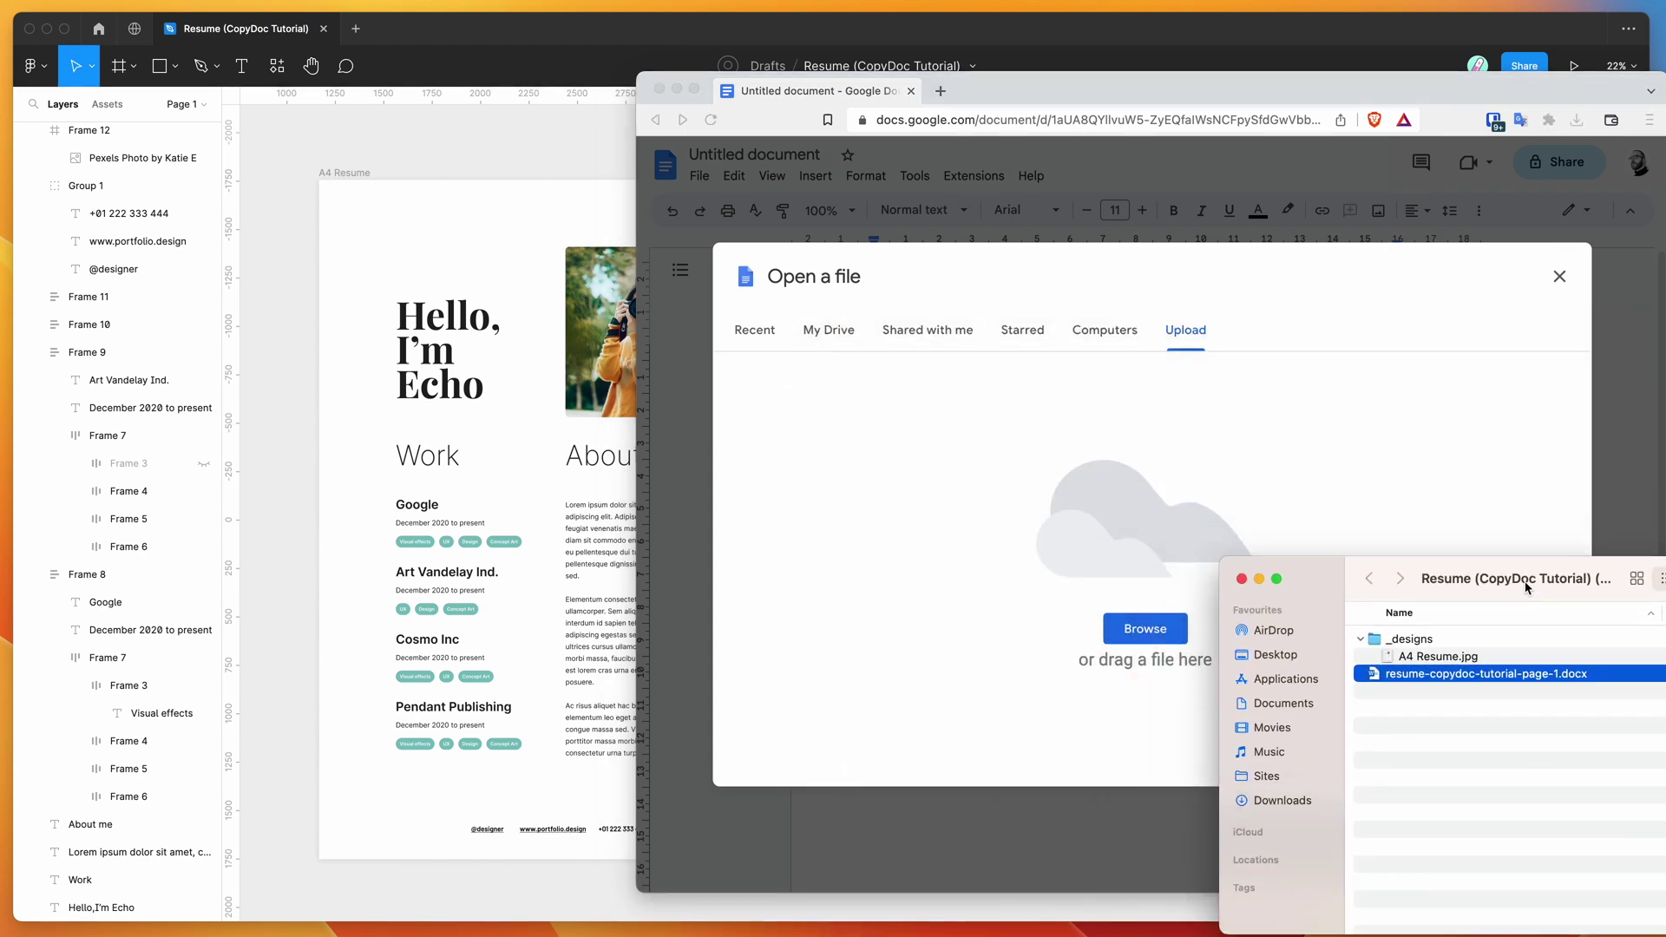
drag(1510, 677, 1128, 525)
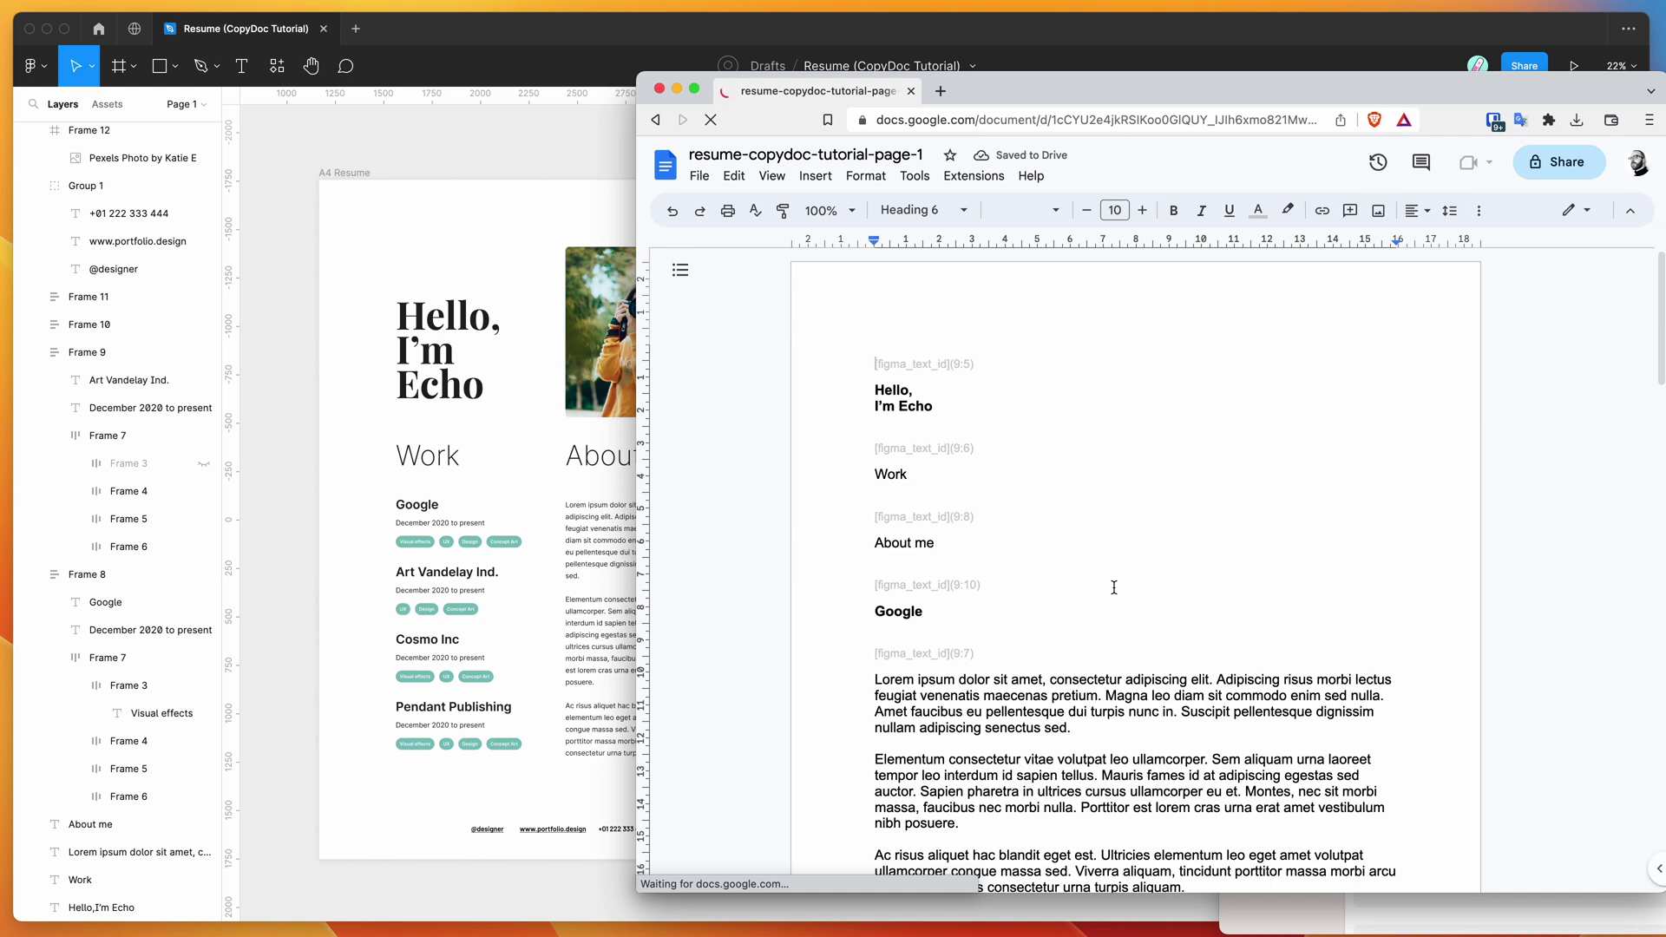
Scroll through the resume text, then jump back to the Hello, I'm Echo heading
scroll(976, 584, down, 8)
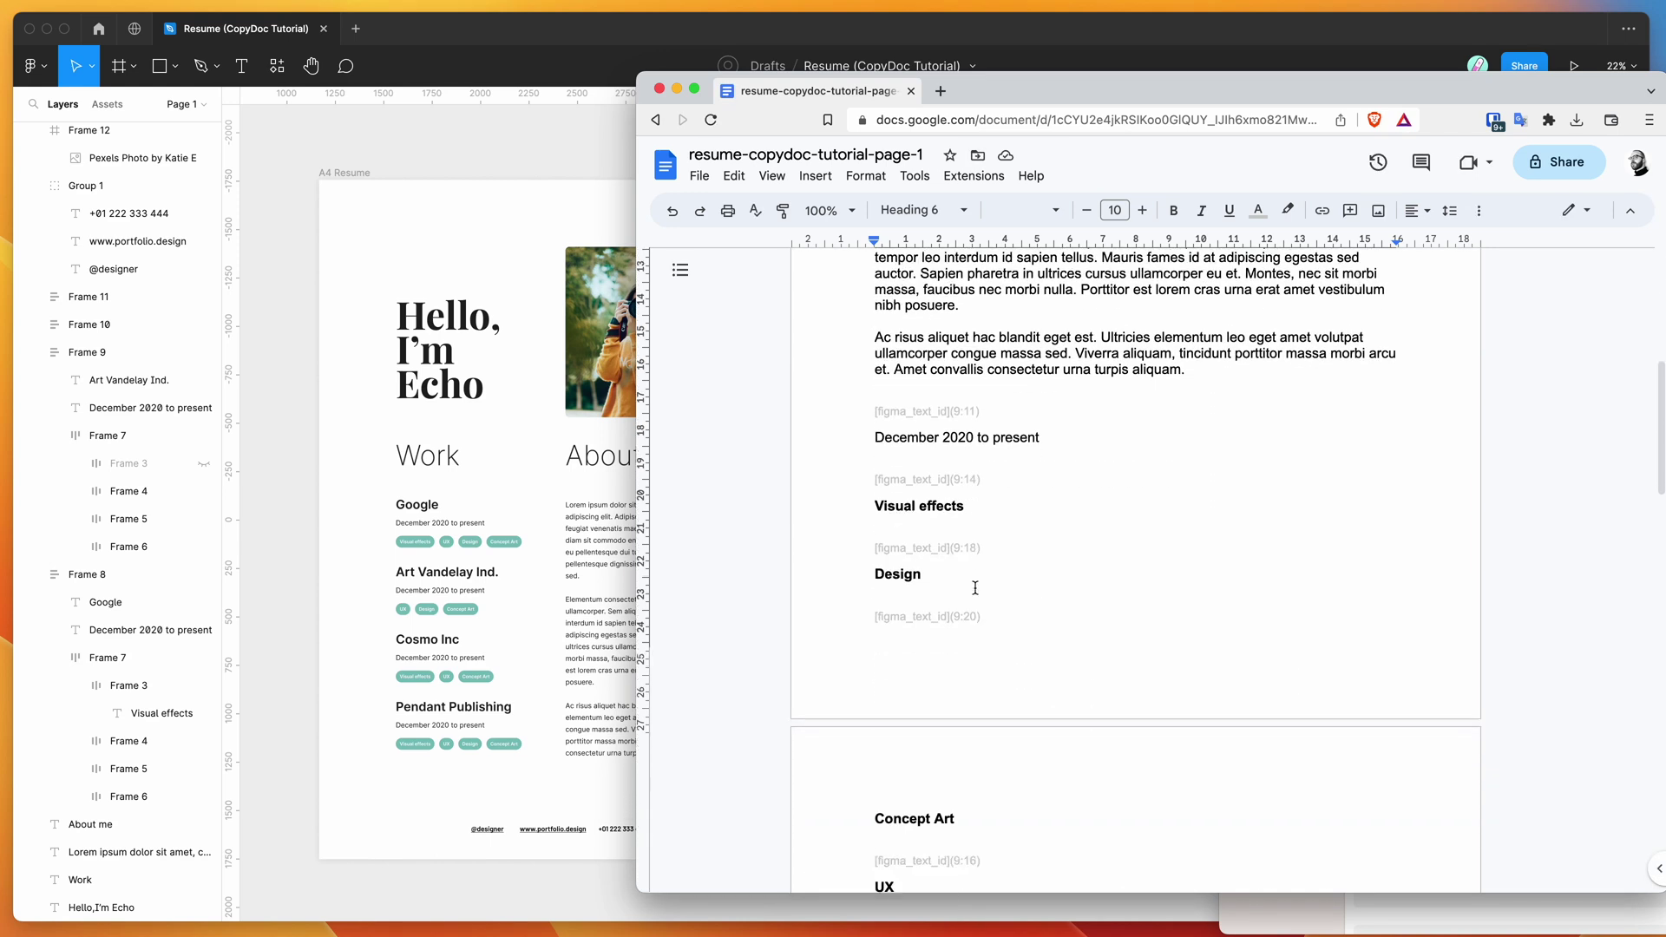
scroll(975, 587, down, 15)
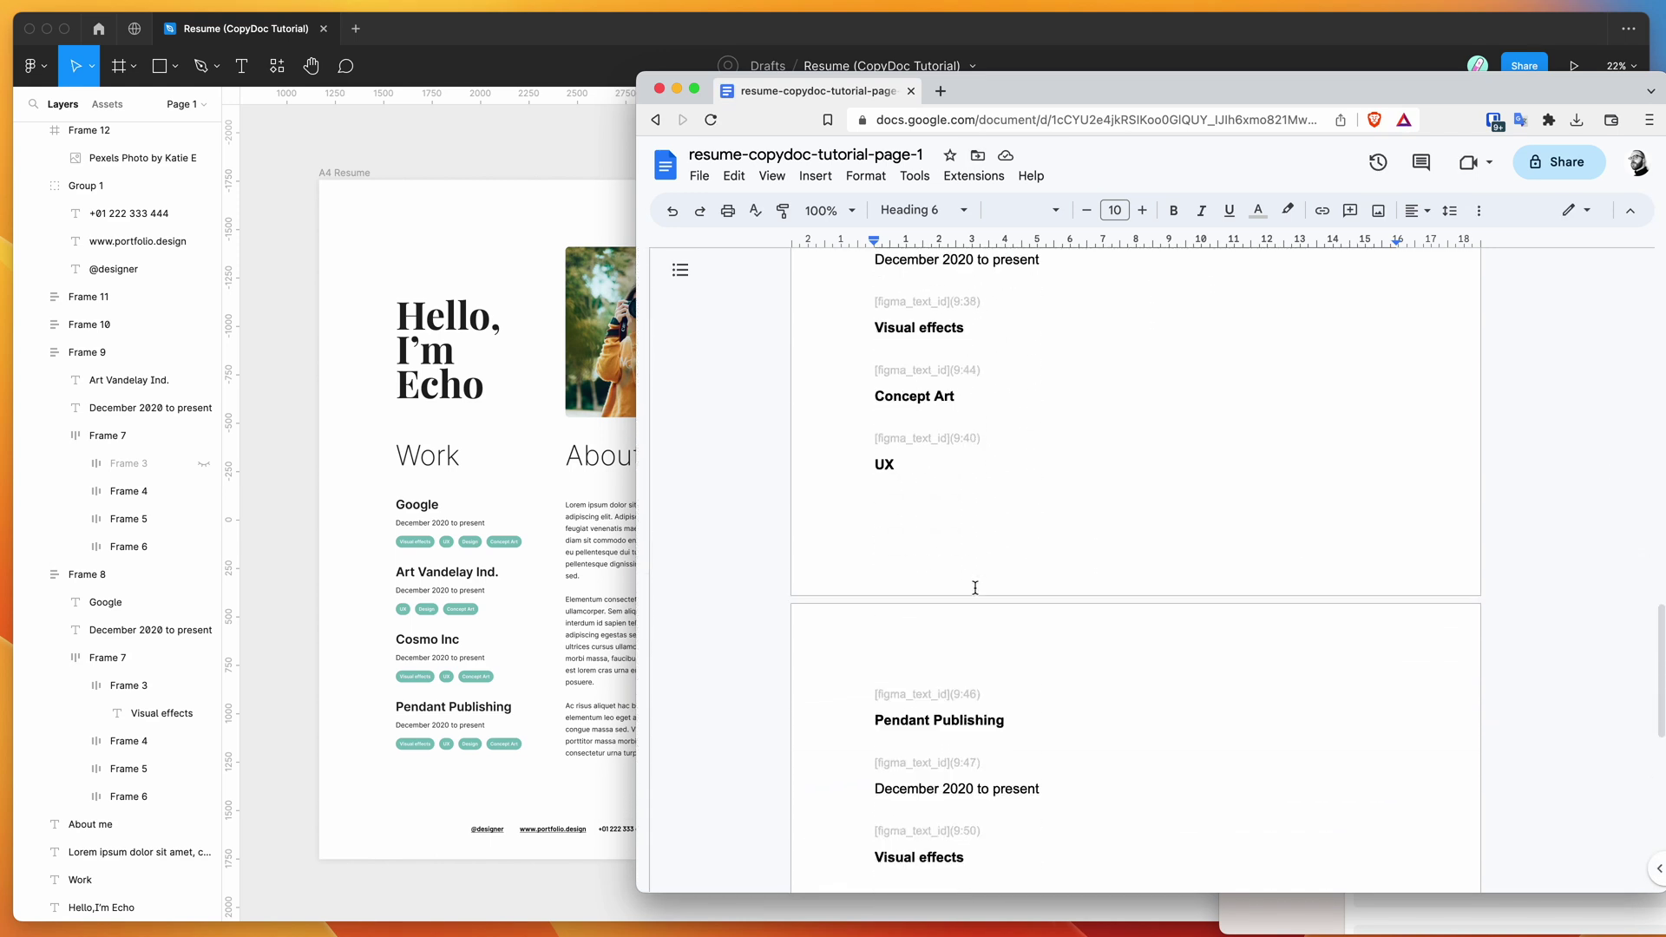
scroll(975, 587, down, 5)
key(super+Up)
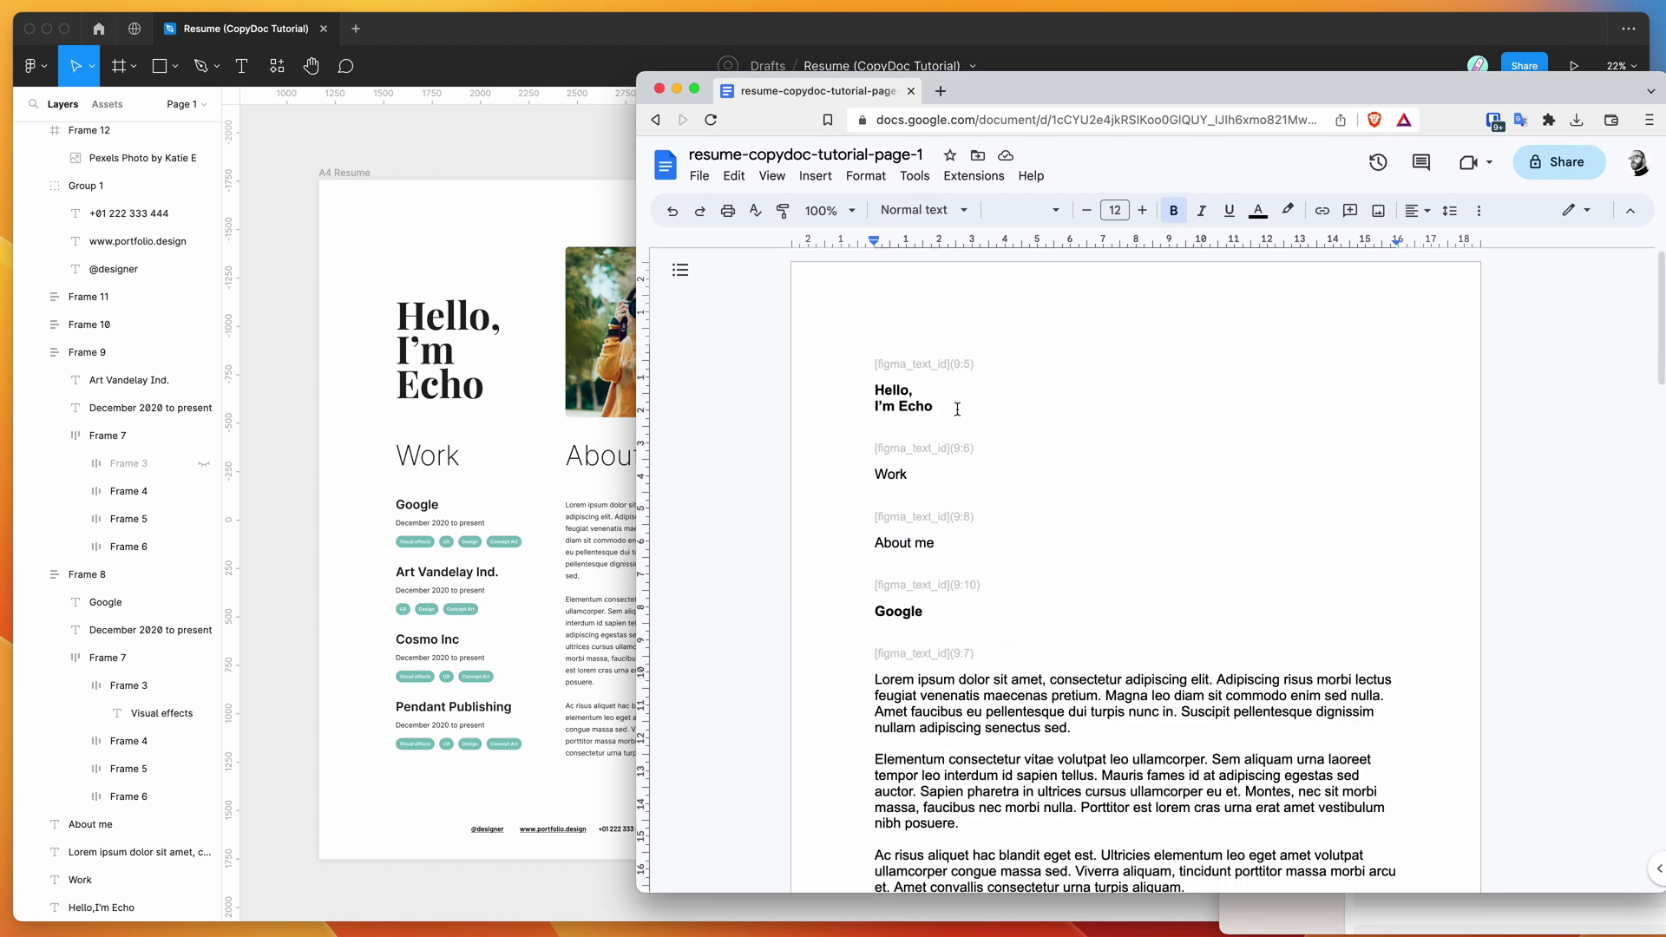
Change Echo to Jessica, Work to Experience, and About me to Bio
double_click(911, 407)
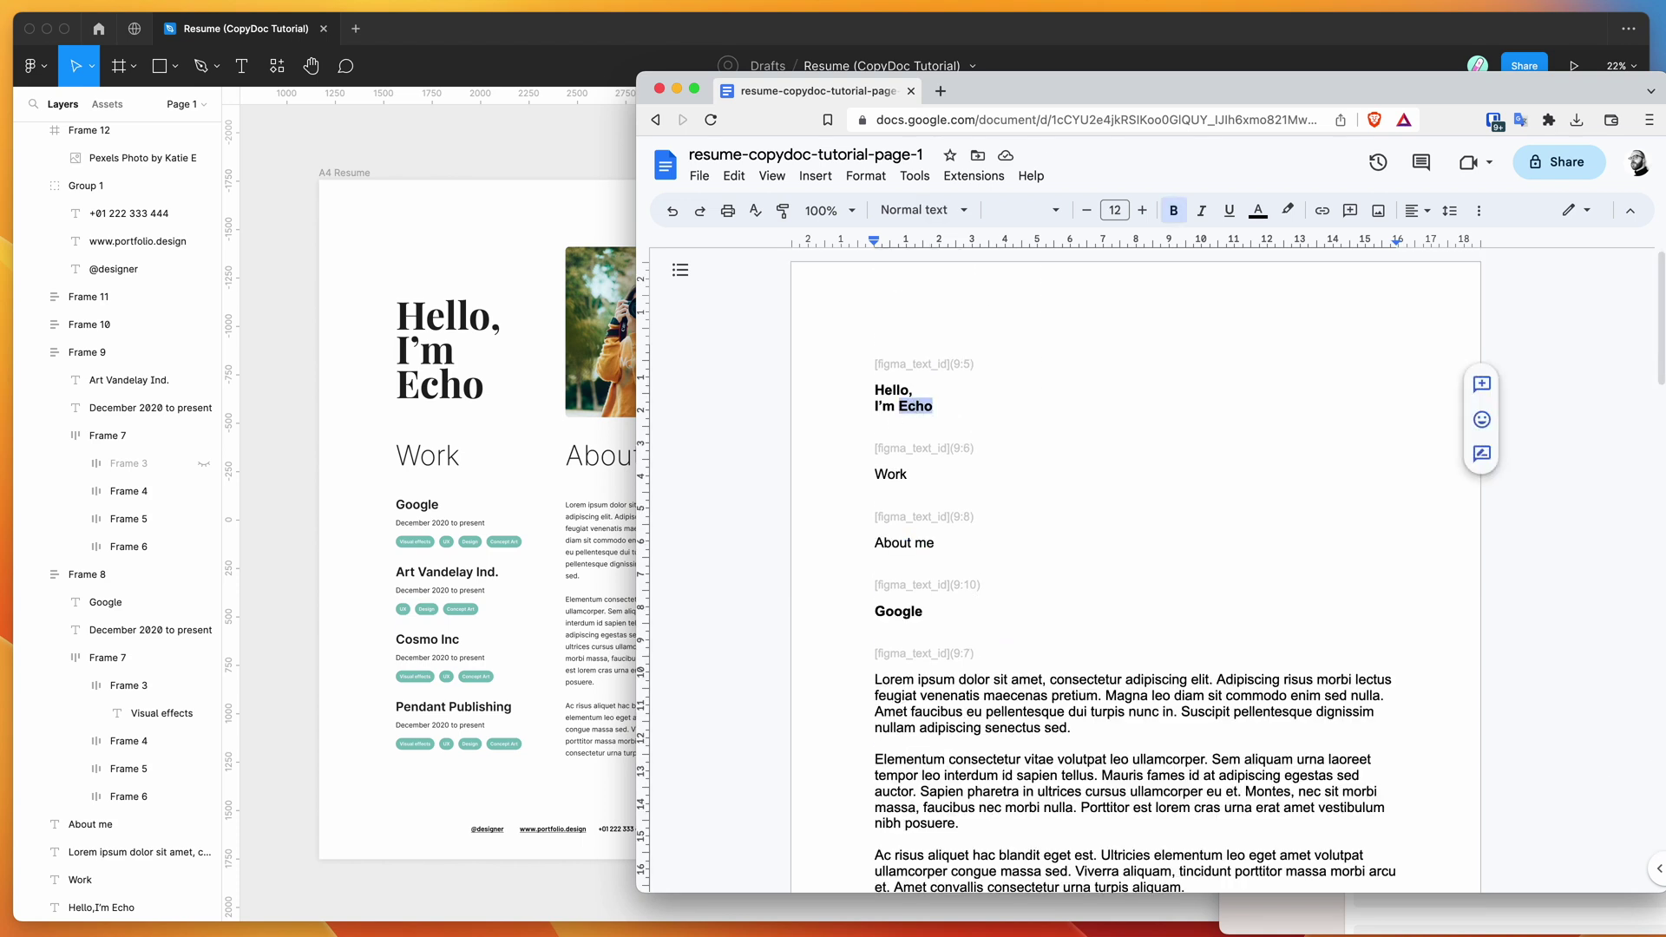
text(Jessica)
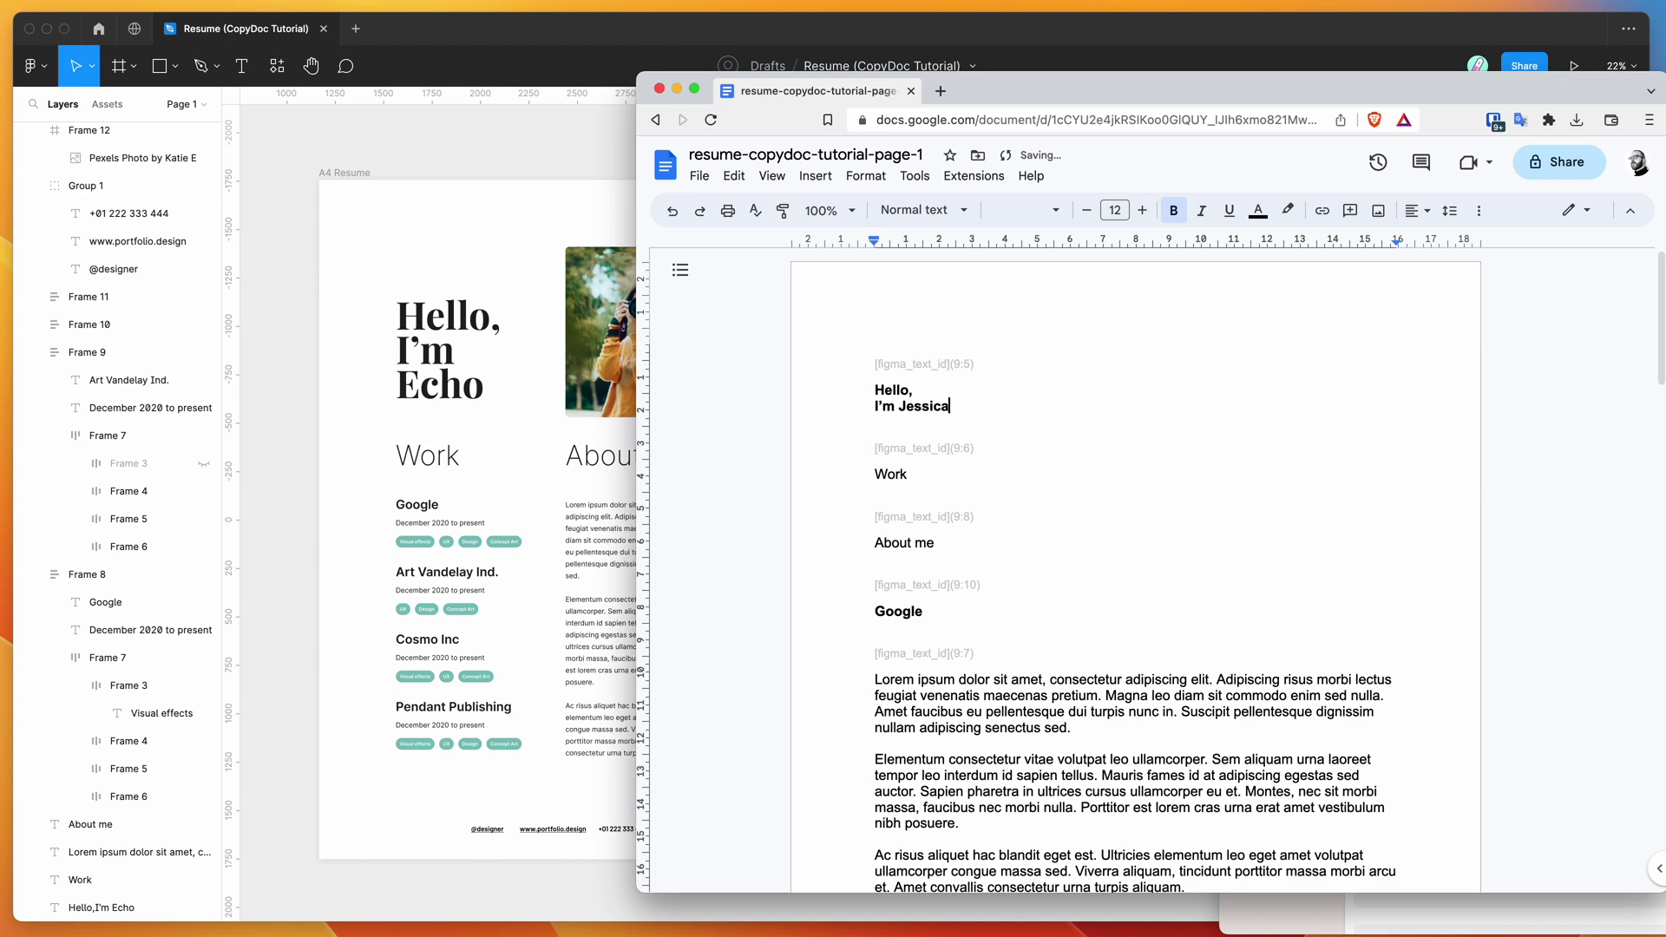
scroll(857, 411, down, 1)
double_click(889, 445)
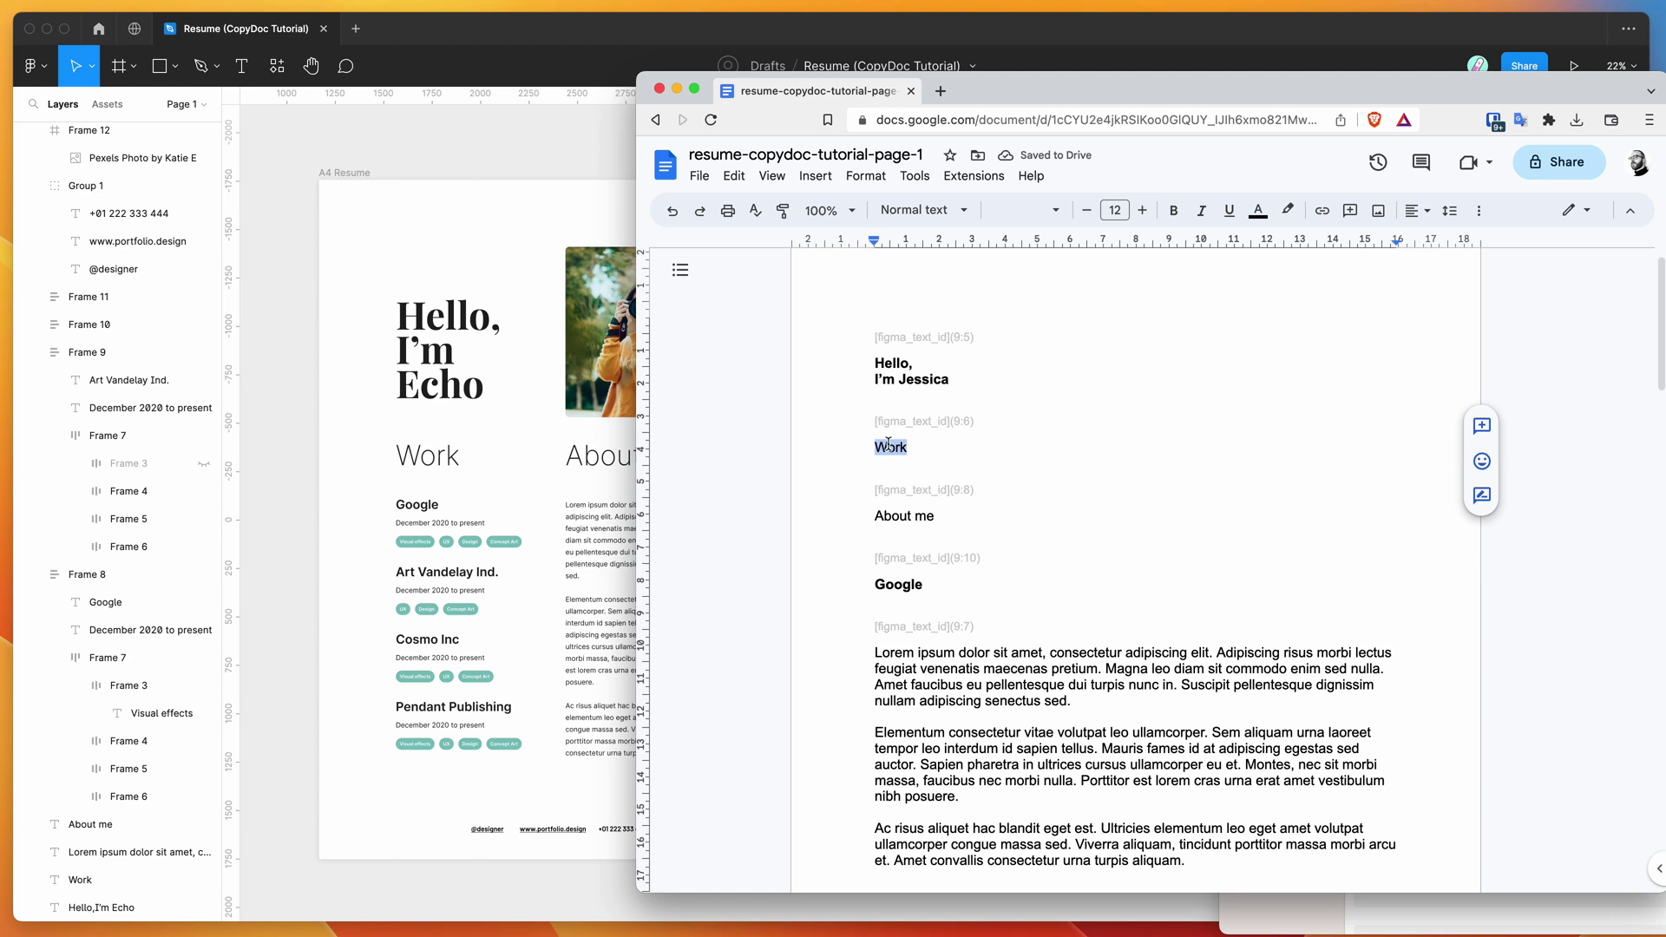
text(Experience)
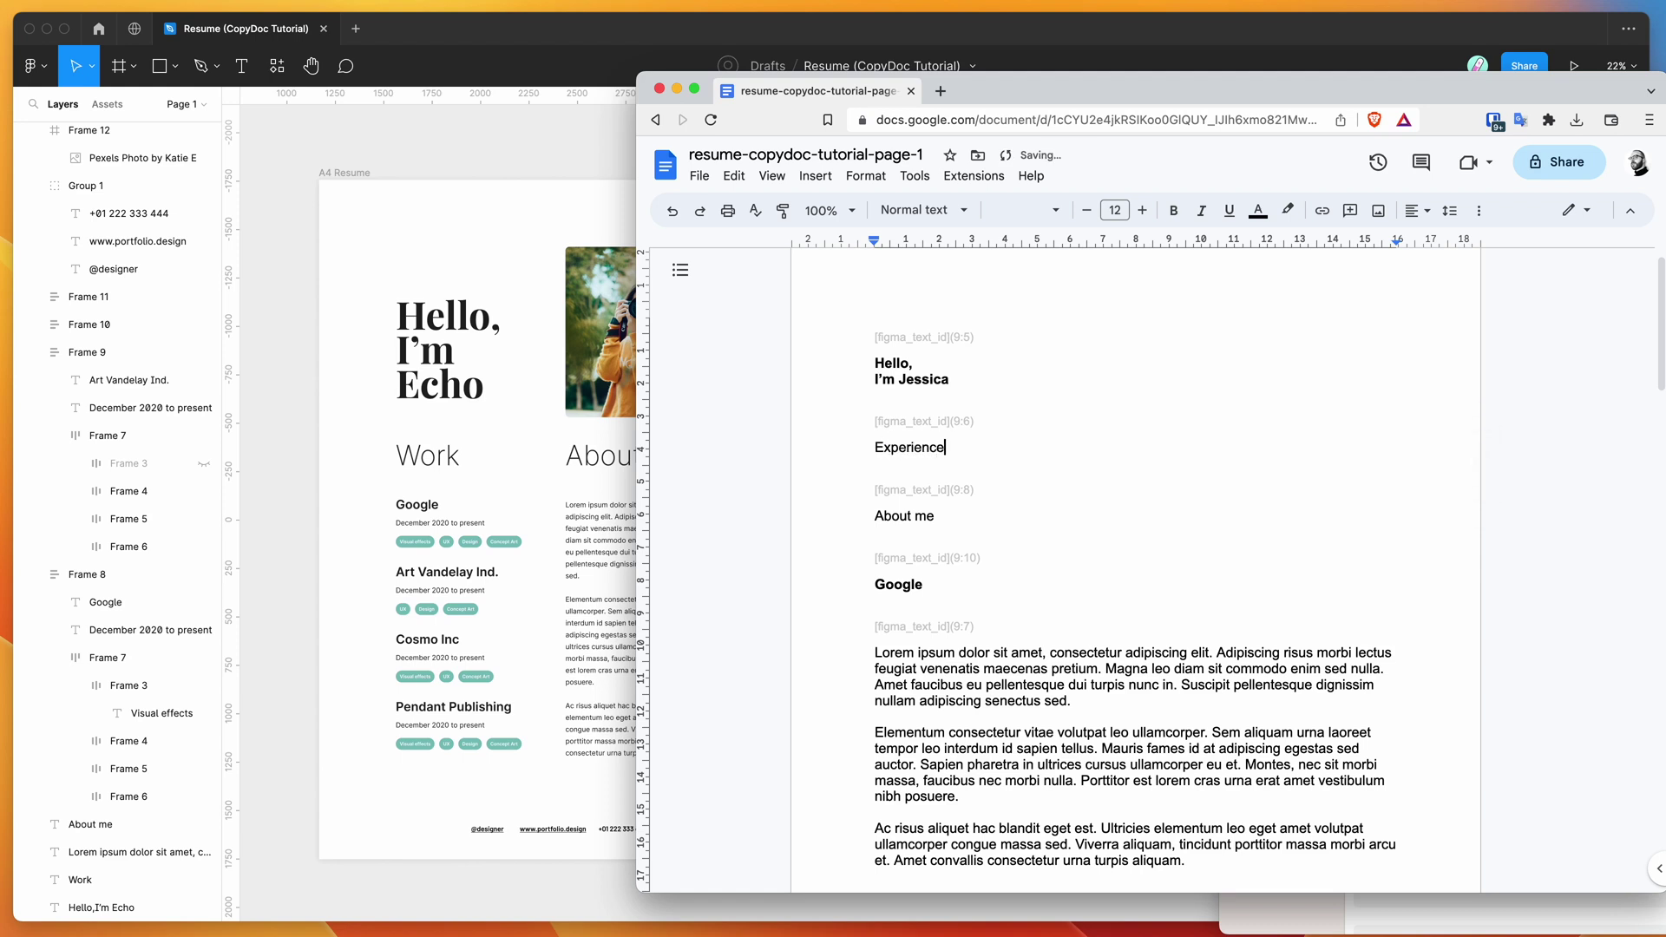
triple_click(878, 515)
text(B)
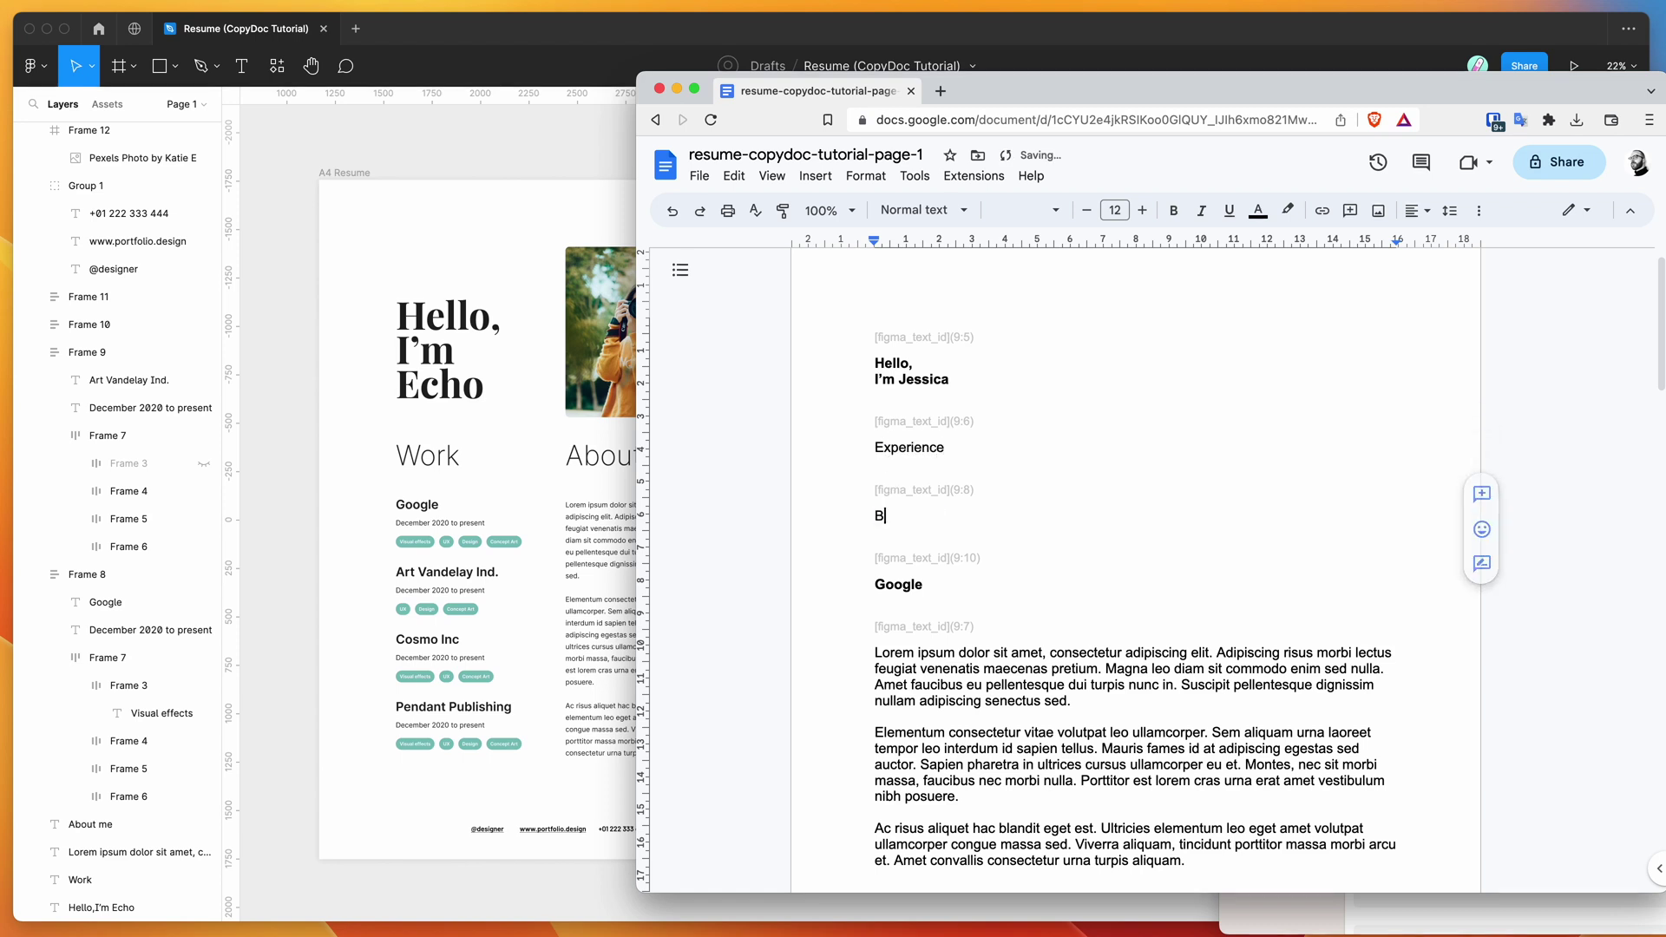
text(io)
Rename Google to Airbnb and retag it: Visual Design, Code, and Art without Concept
scroll(904, 444, down, 2)
click(904, 445)
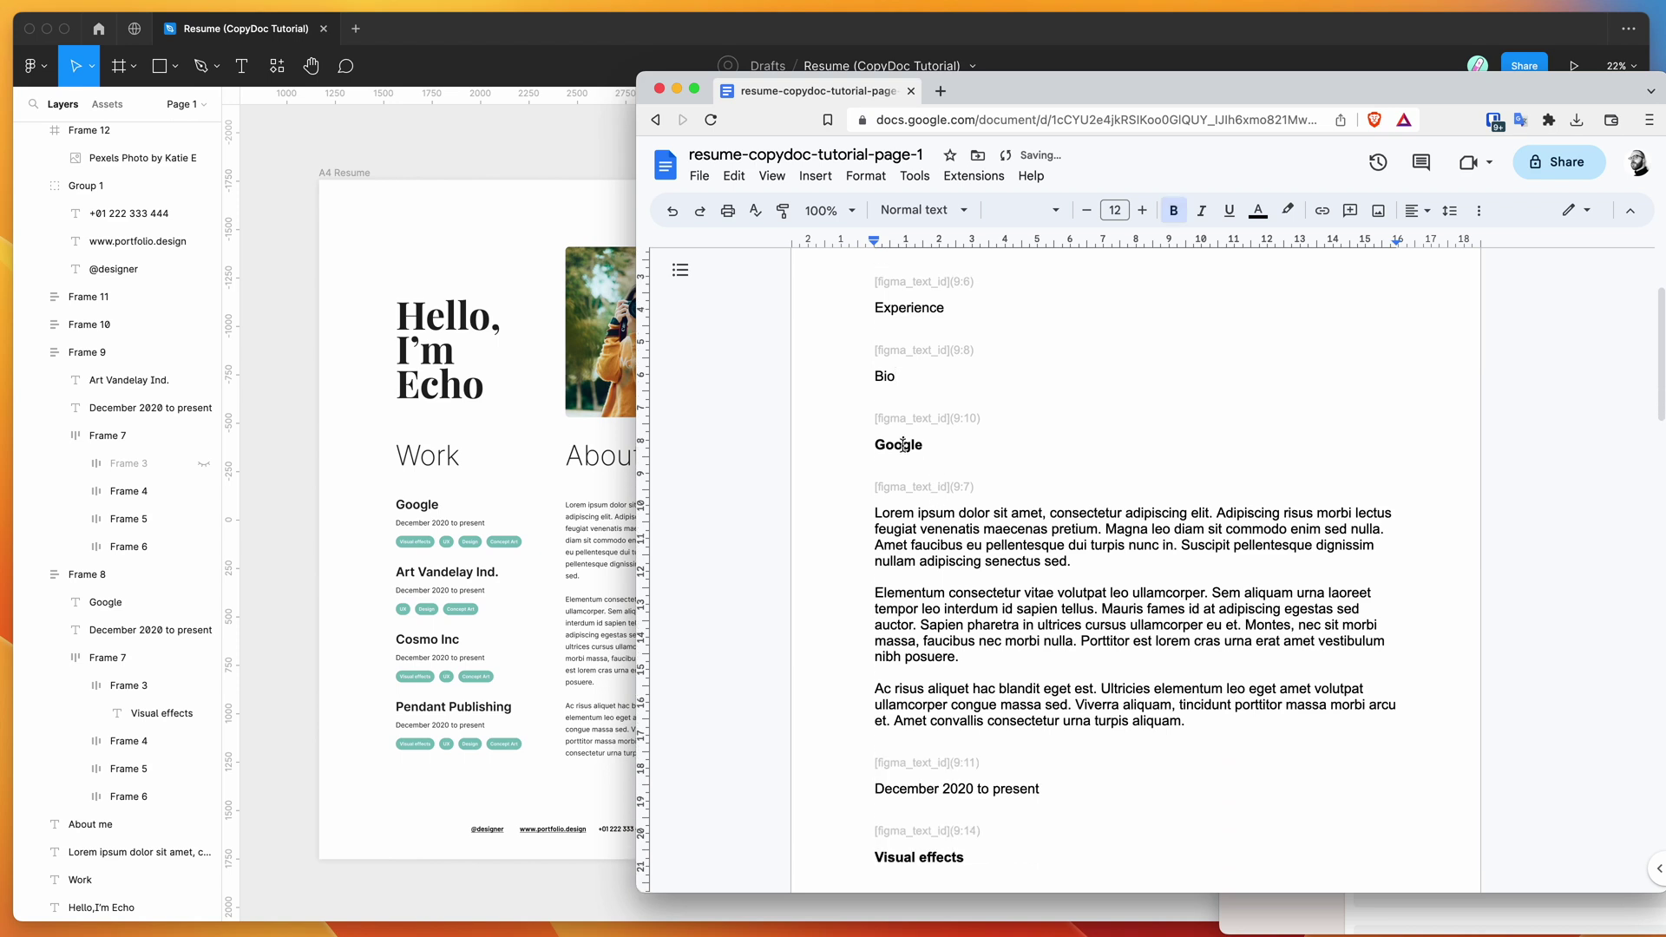
triple_click(904, 444)
text(Airbnb)
scroll(1135, 564, down, 5)
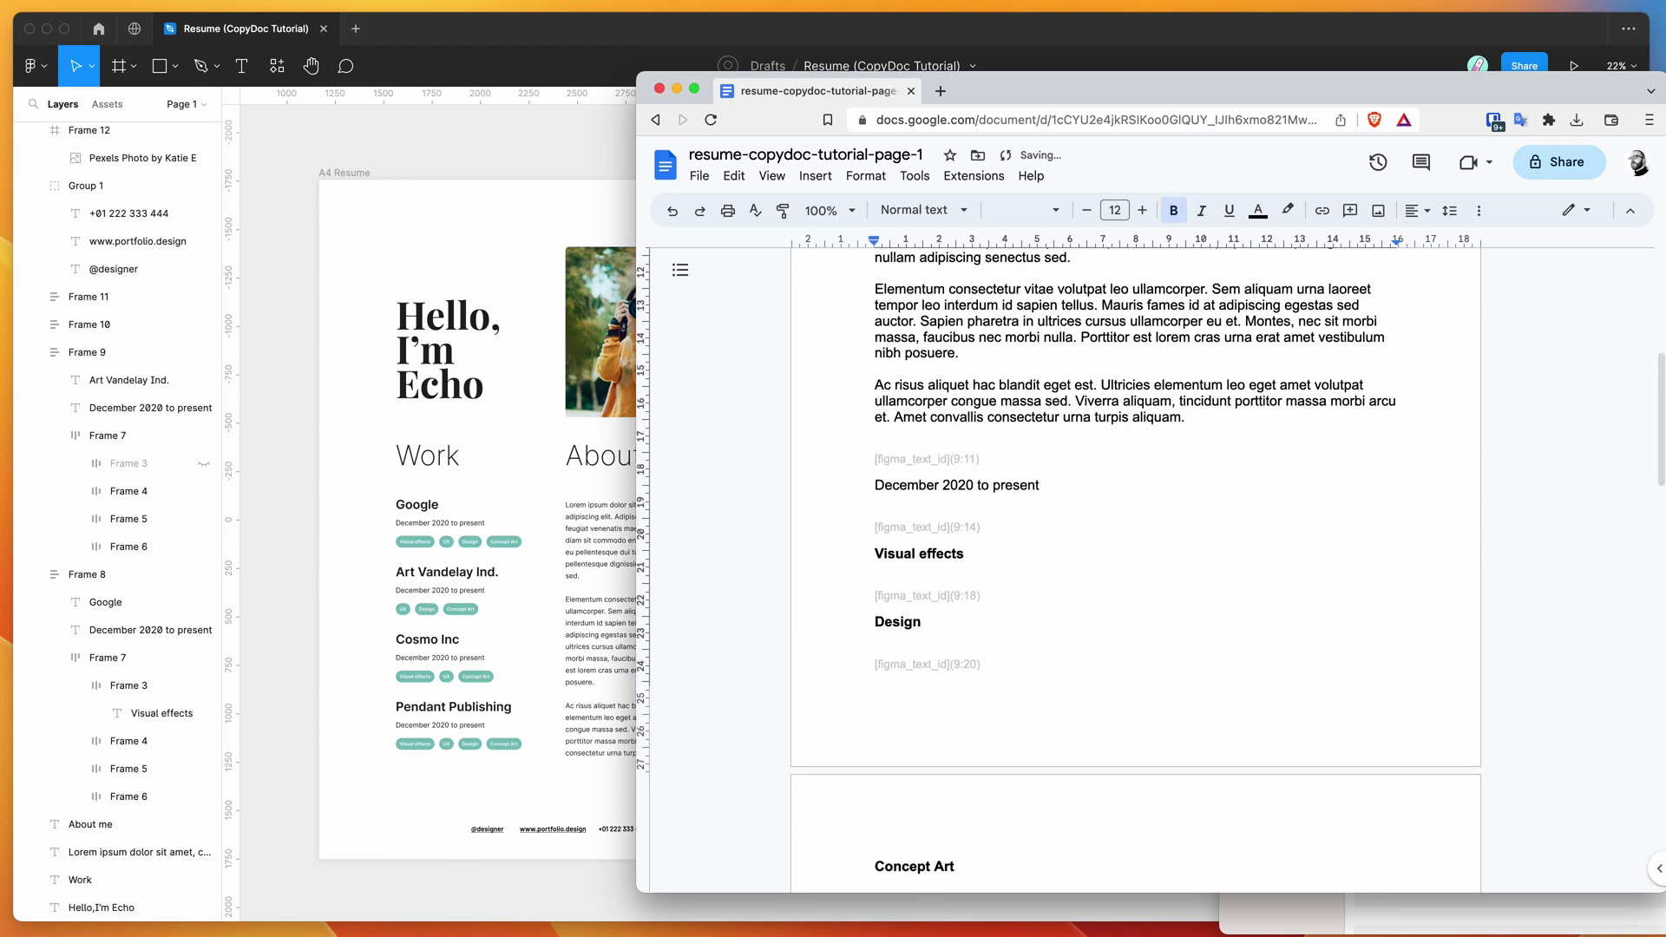
double_click(941, 481)
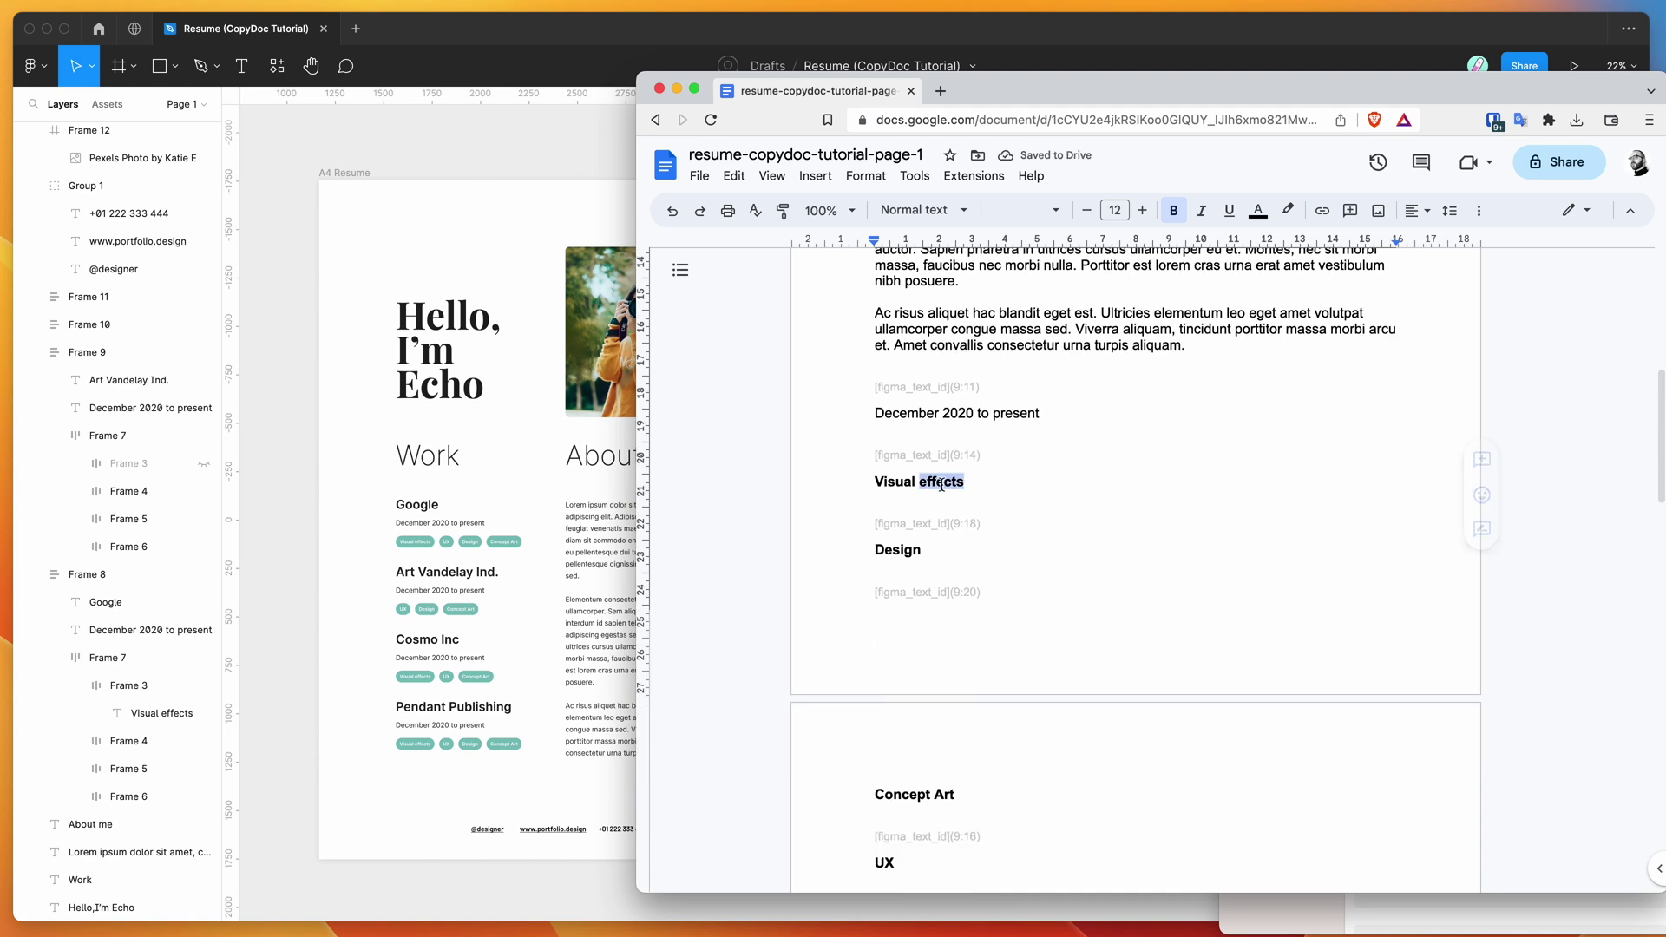
text(Design)
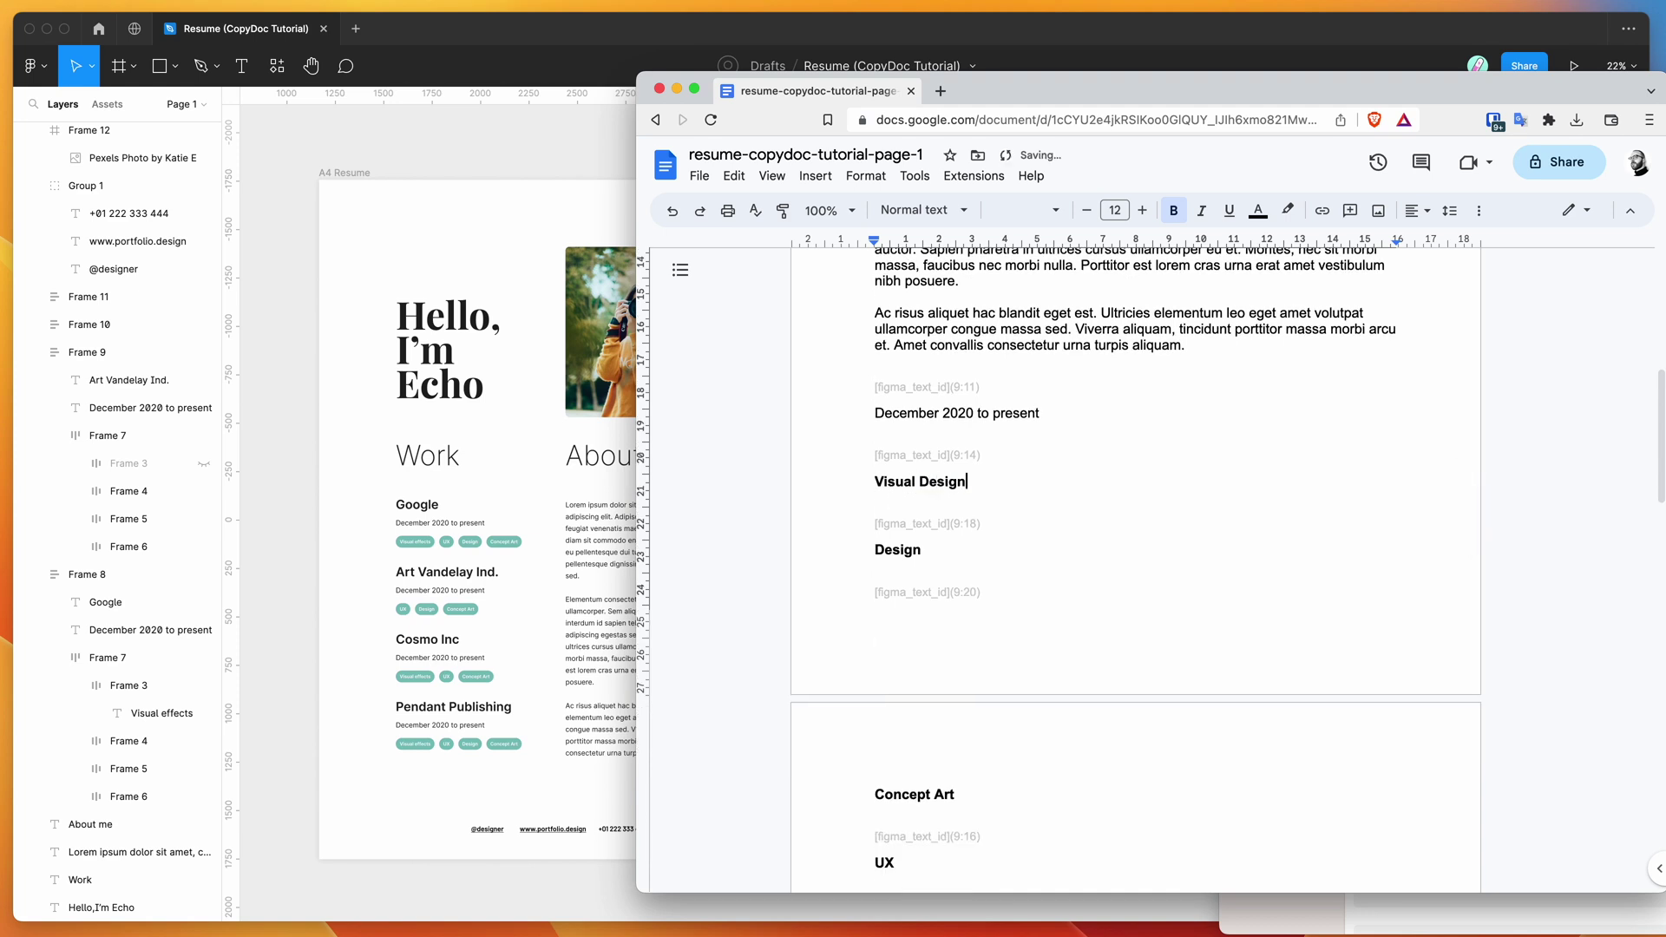
double_click(912, 555)
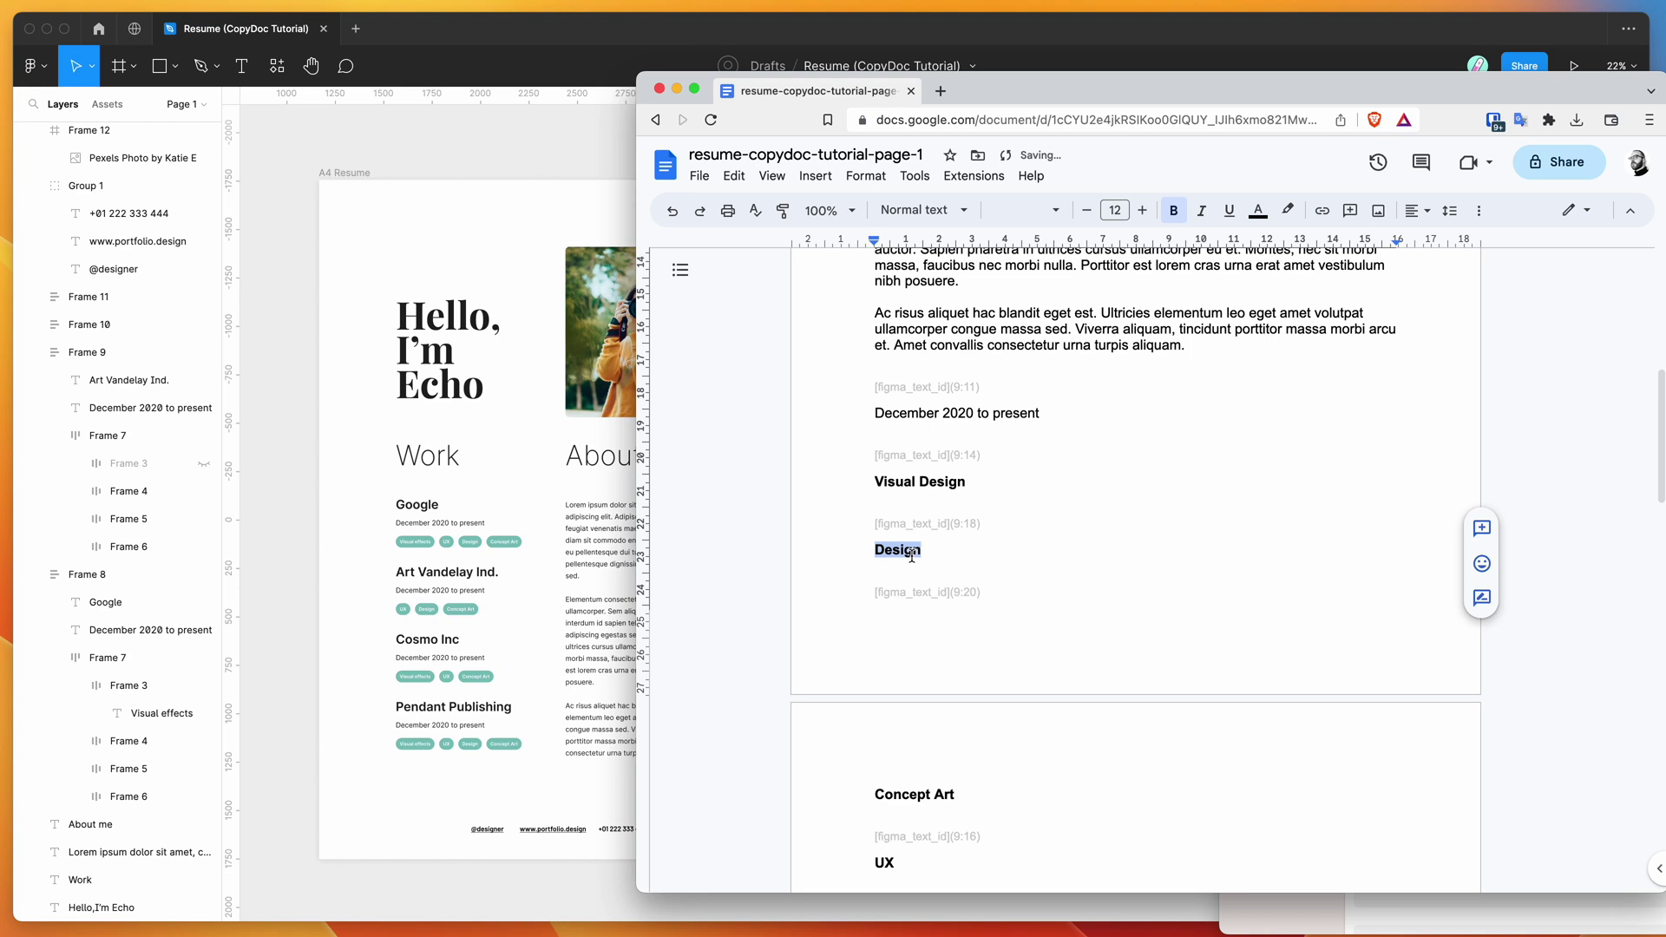
text(Code)
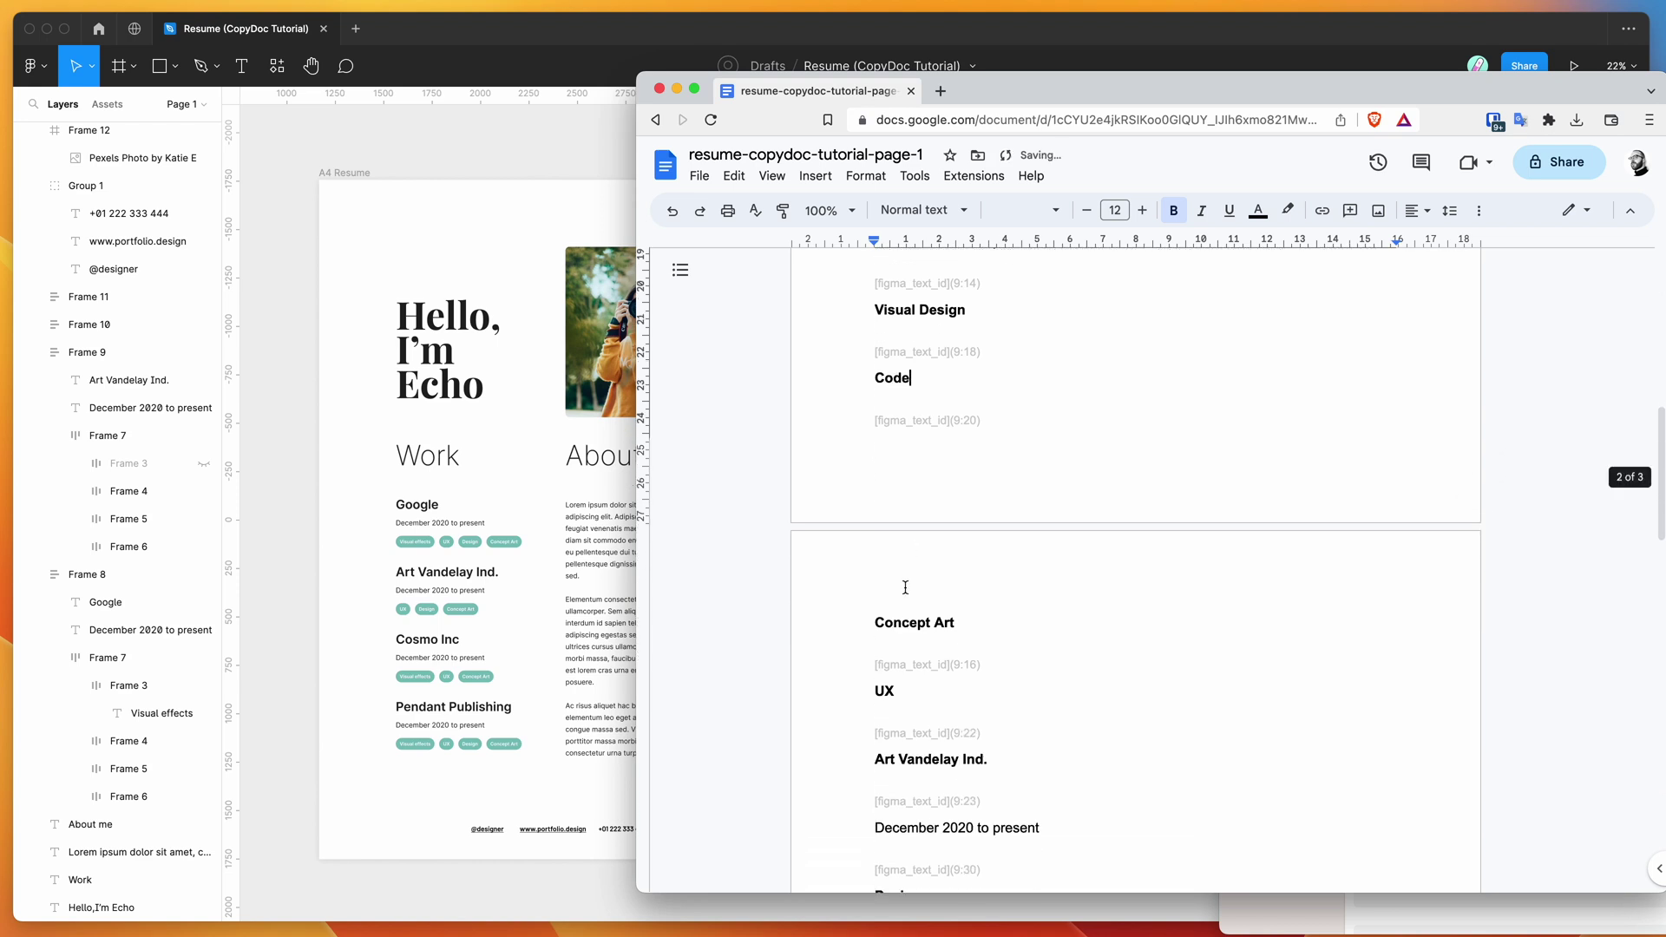
double_click(926, 621)
key(BackSpace)
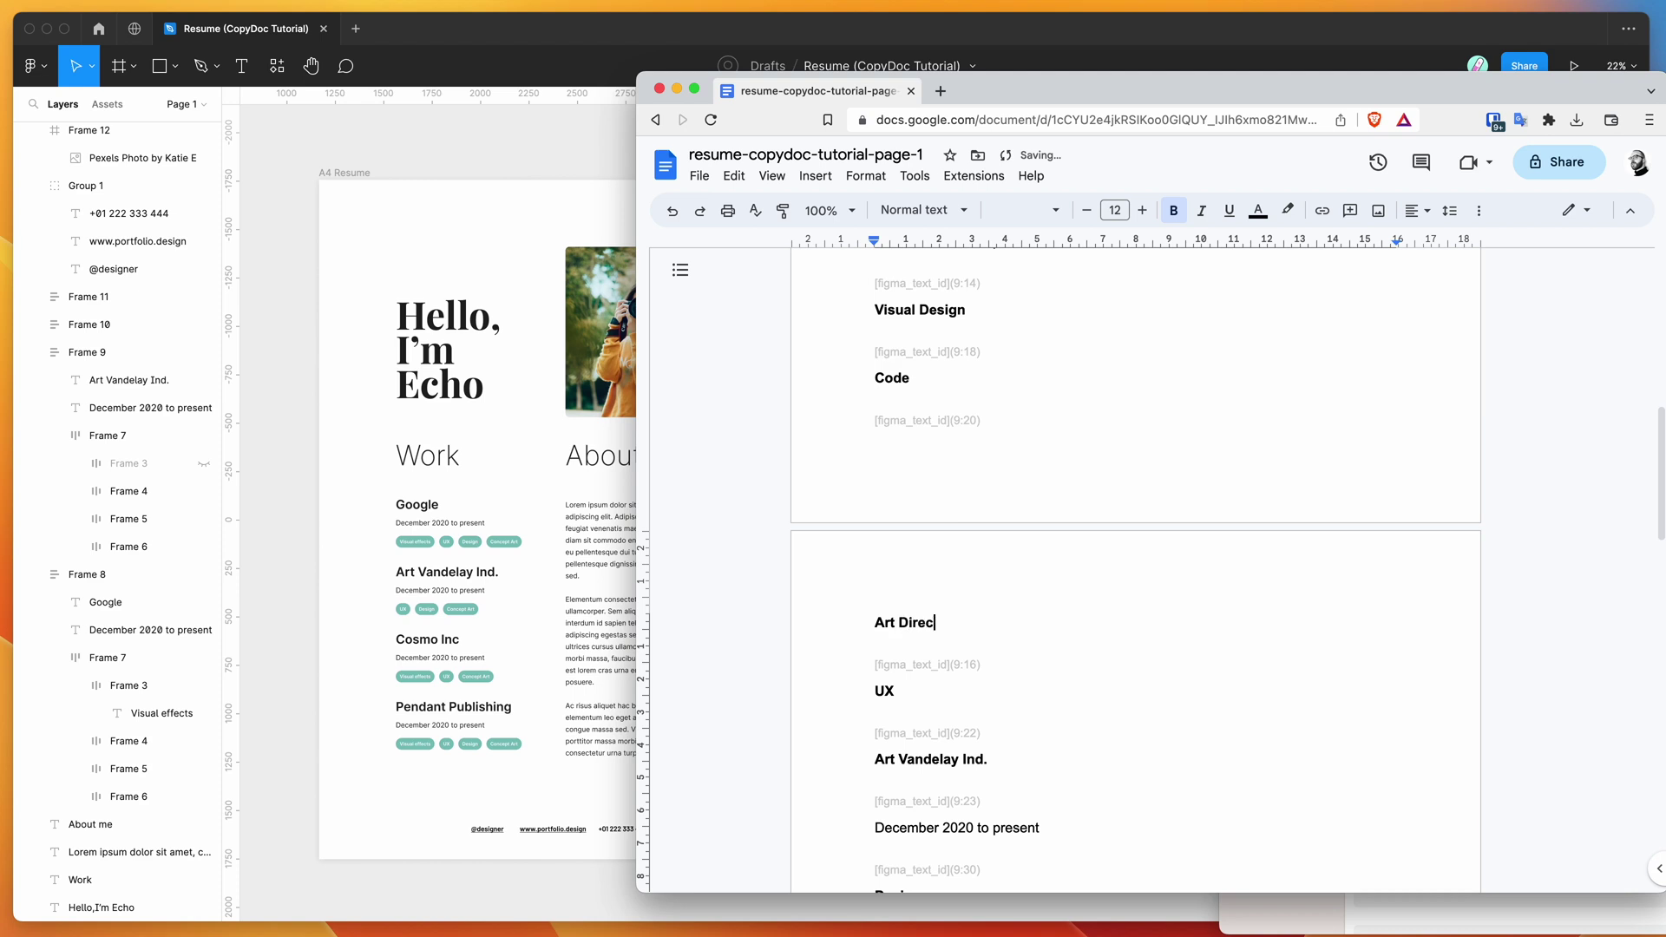
Bold 'consectetur adipiscing elit' and italicize 'volutpat leo ullamcorper' in the bio
scroll(1002, 643, down, 10)
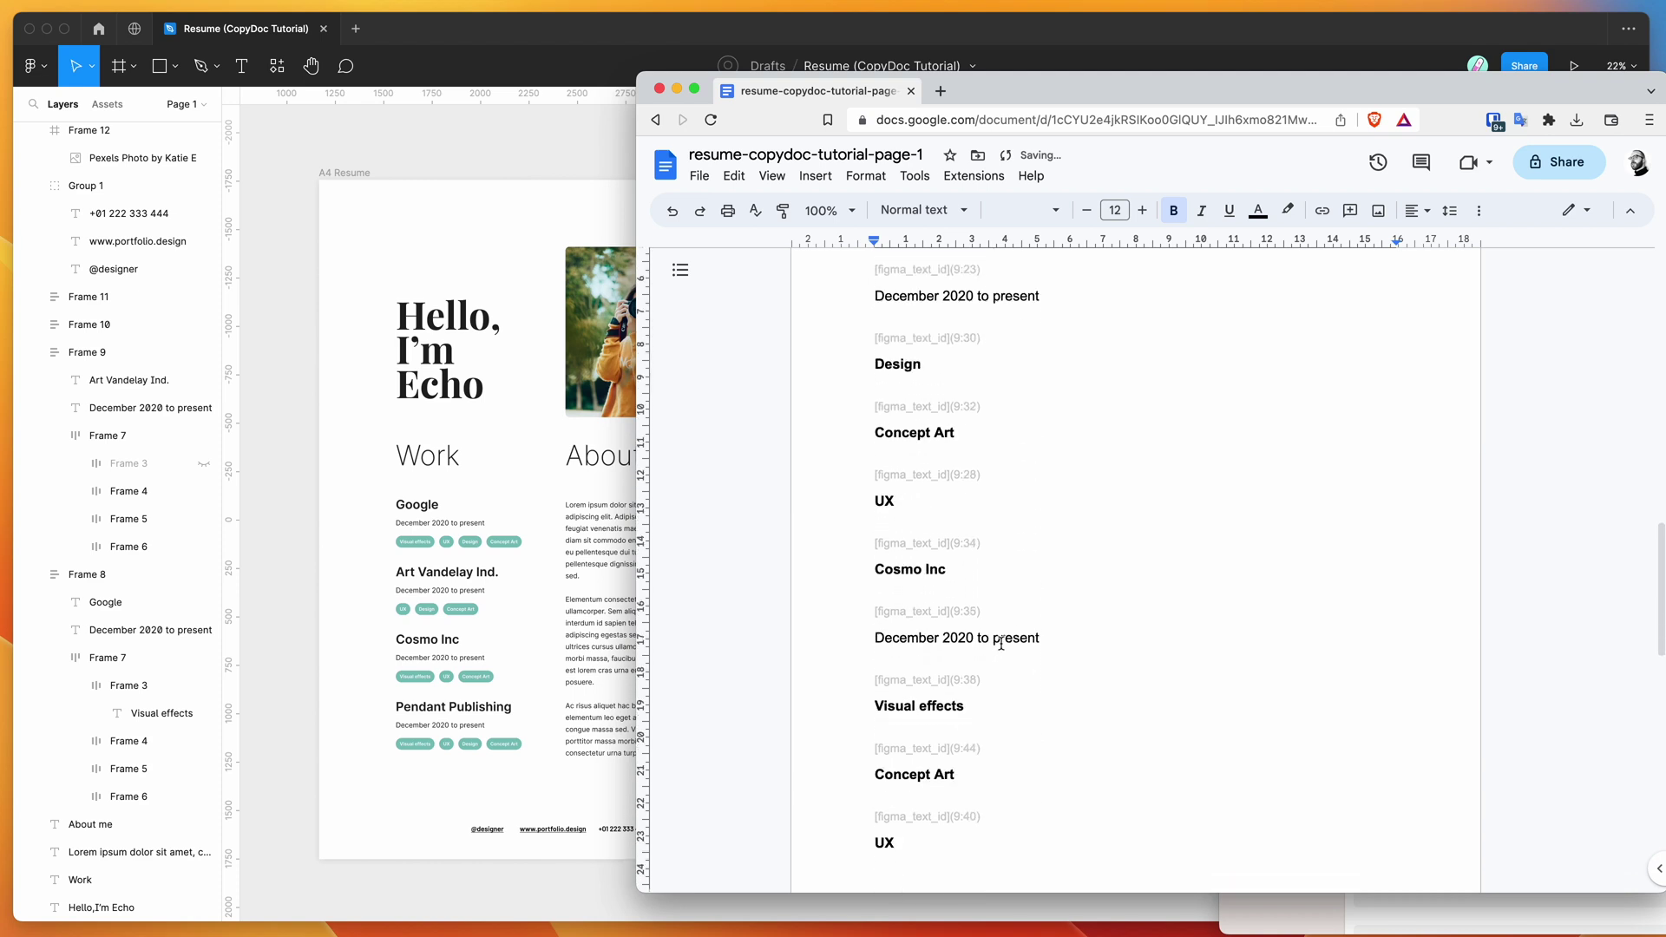
scroll(1001, 643, down, 5)
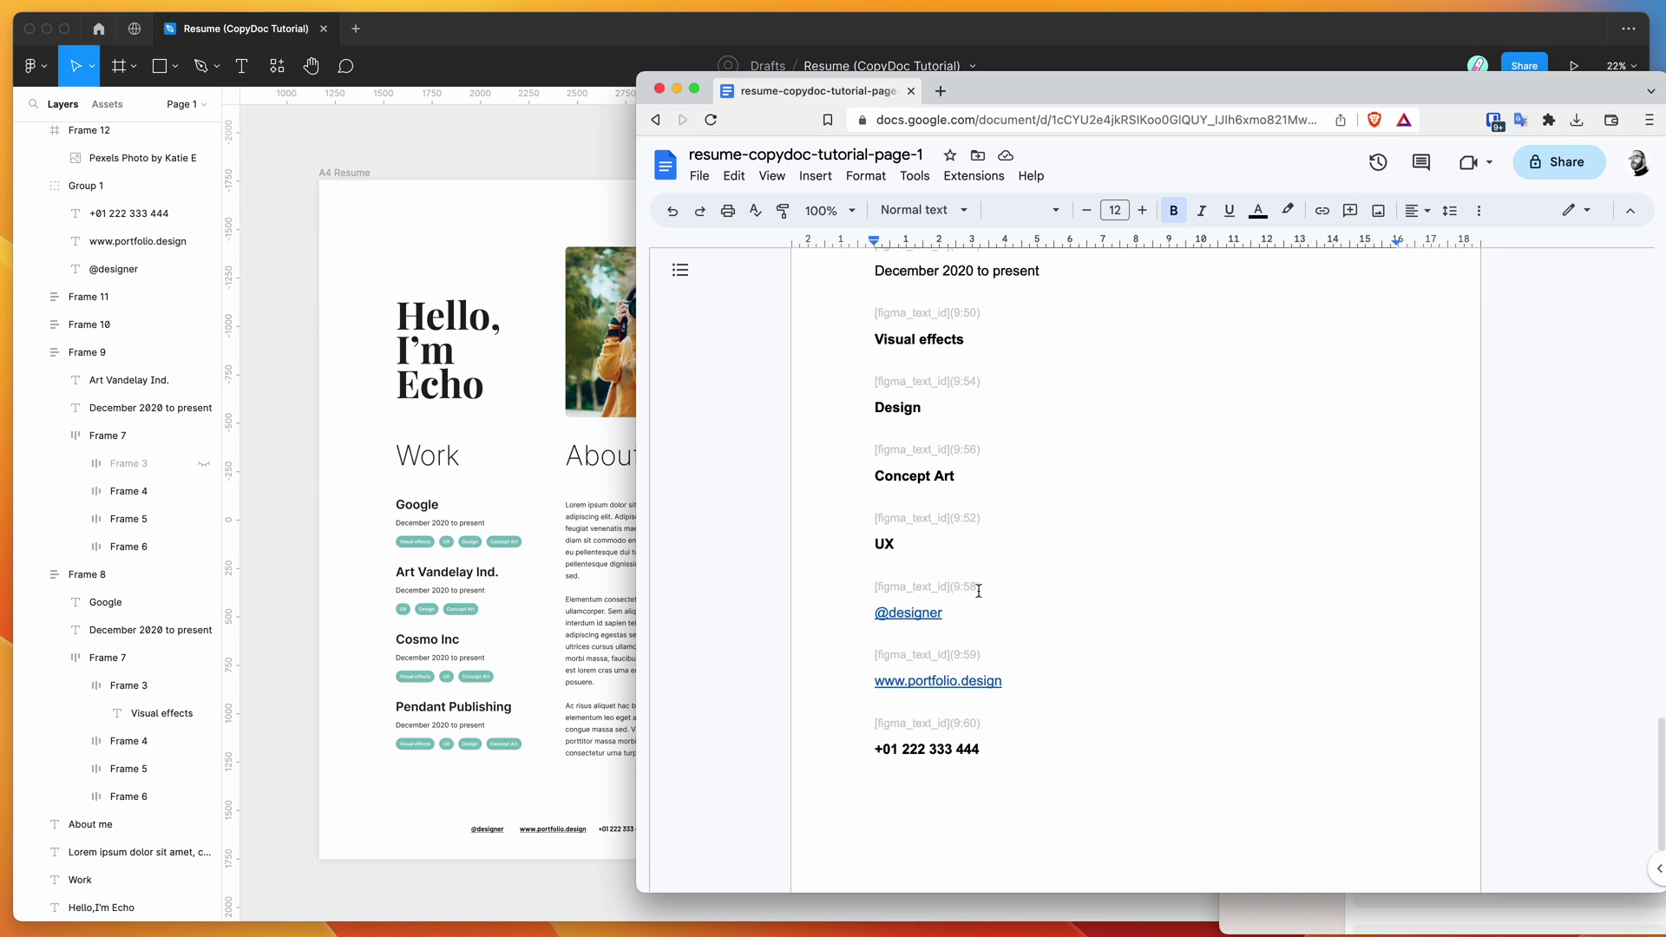
scroll(979, 591, up, 7)
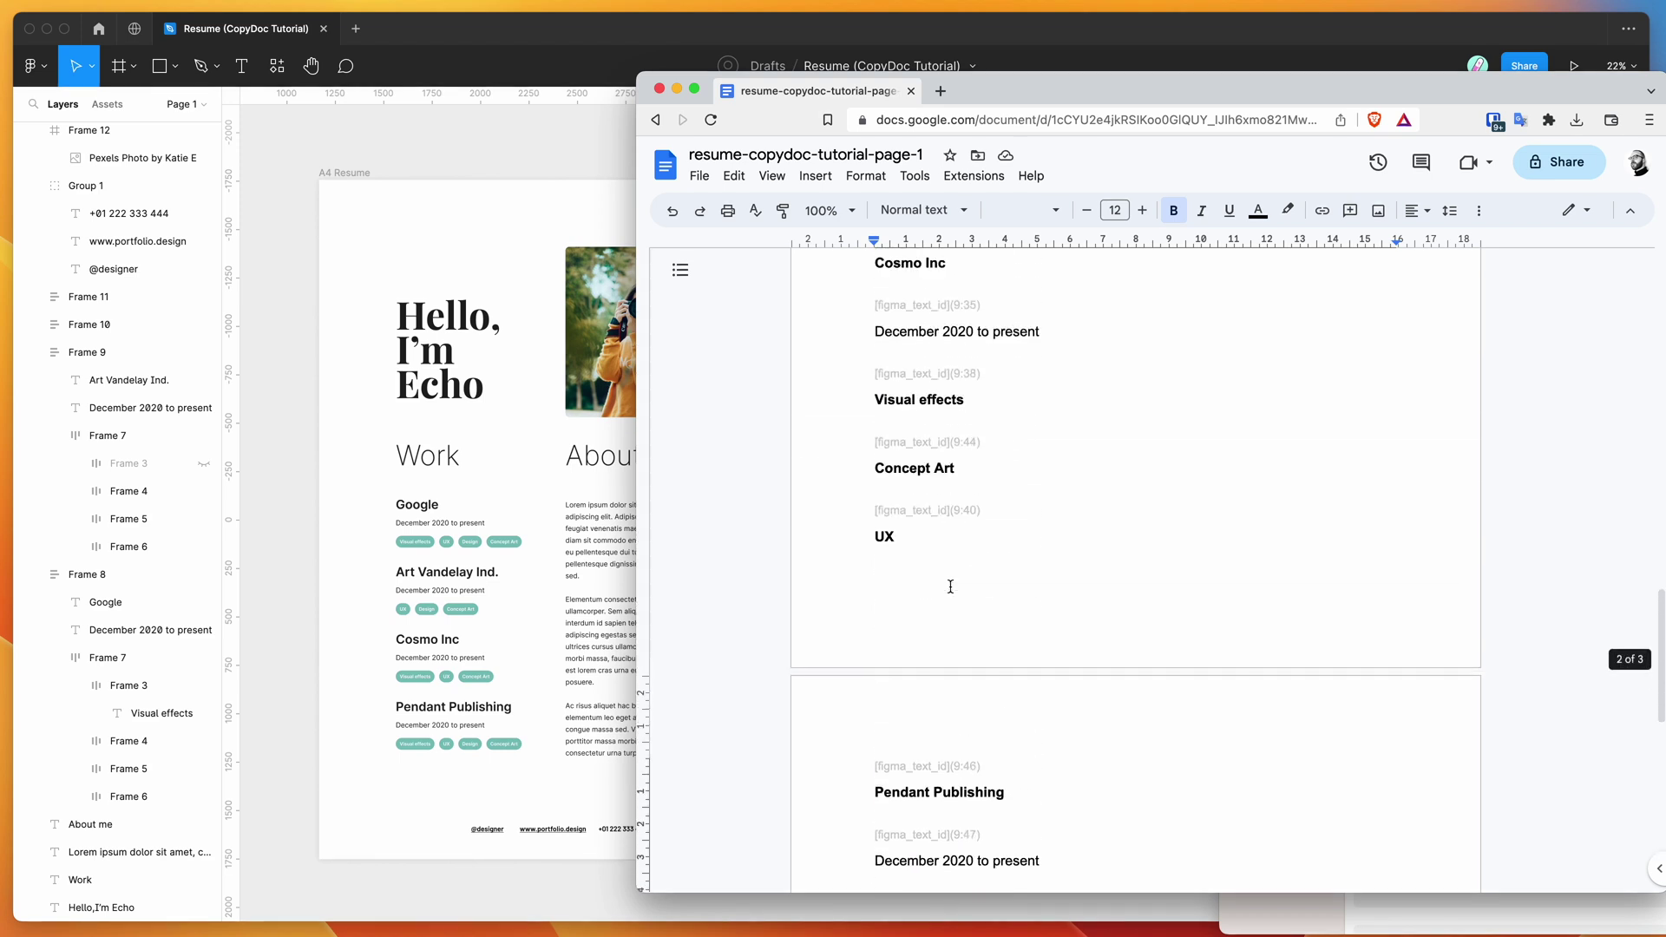
scroll(950, 586, up, 10)
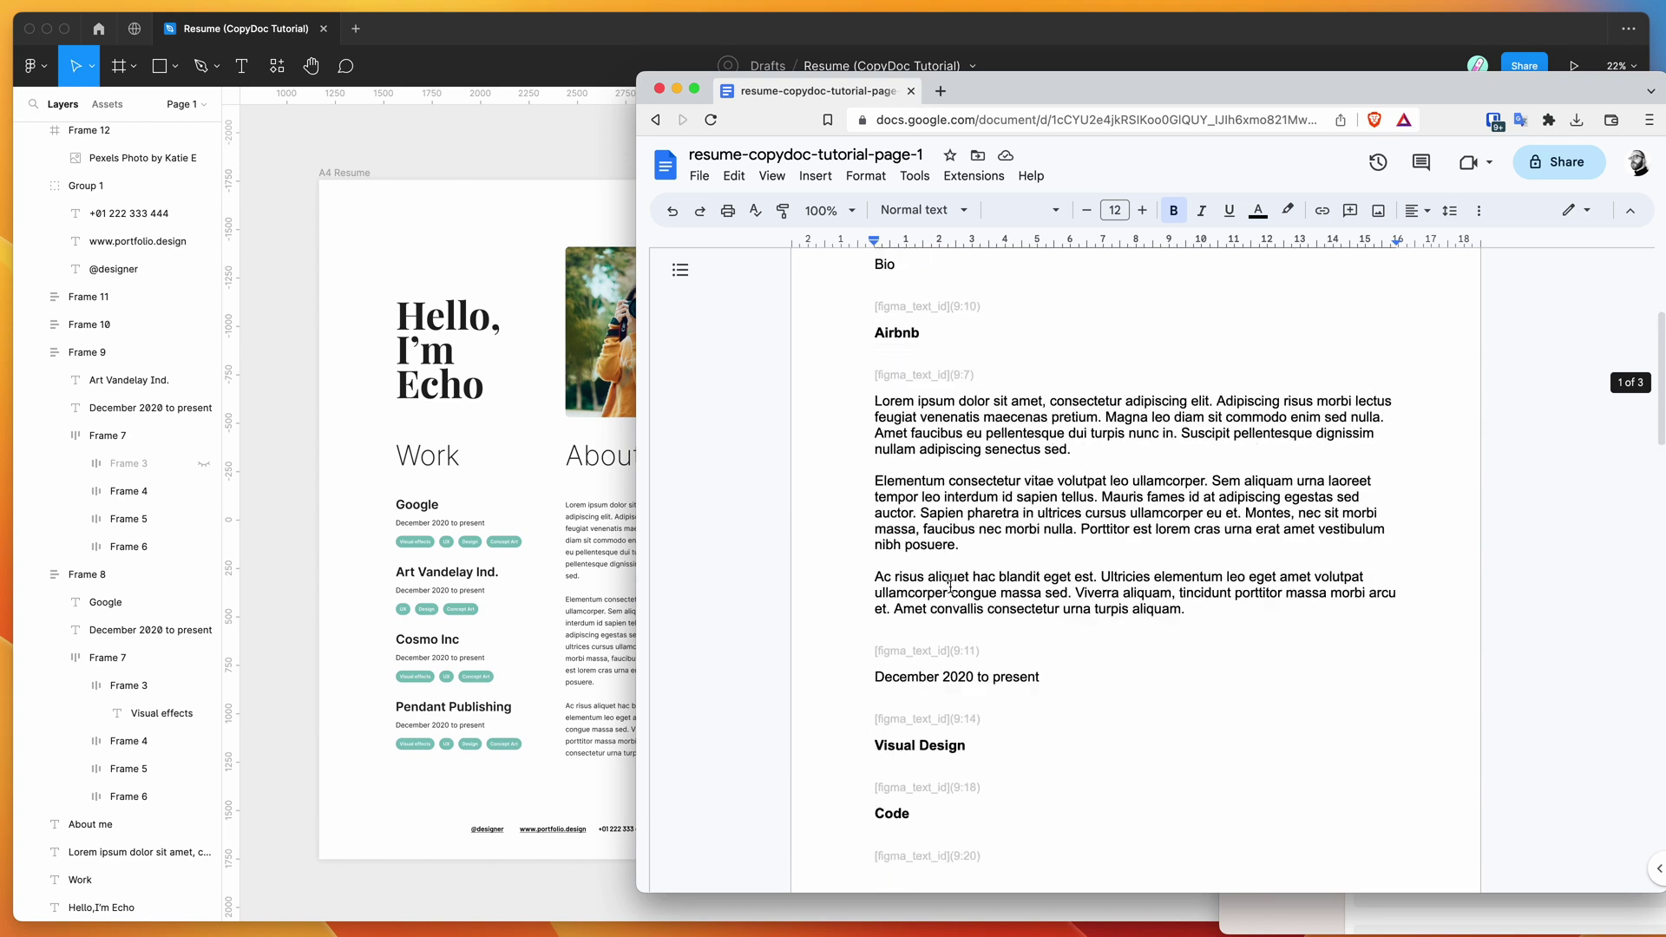
scroll(950, 586, up, 2)
drag(1052, 555, 1215, 554)
key(super+b)
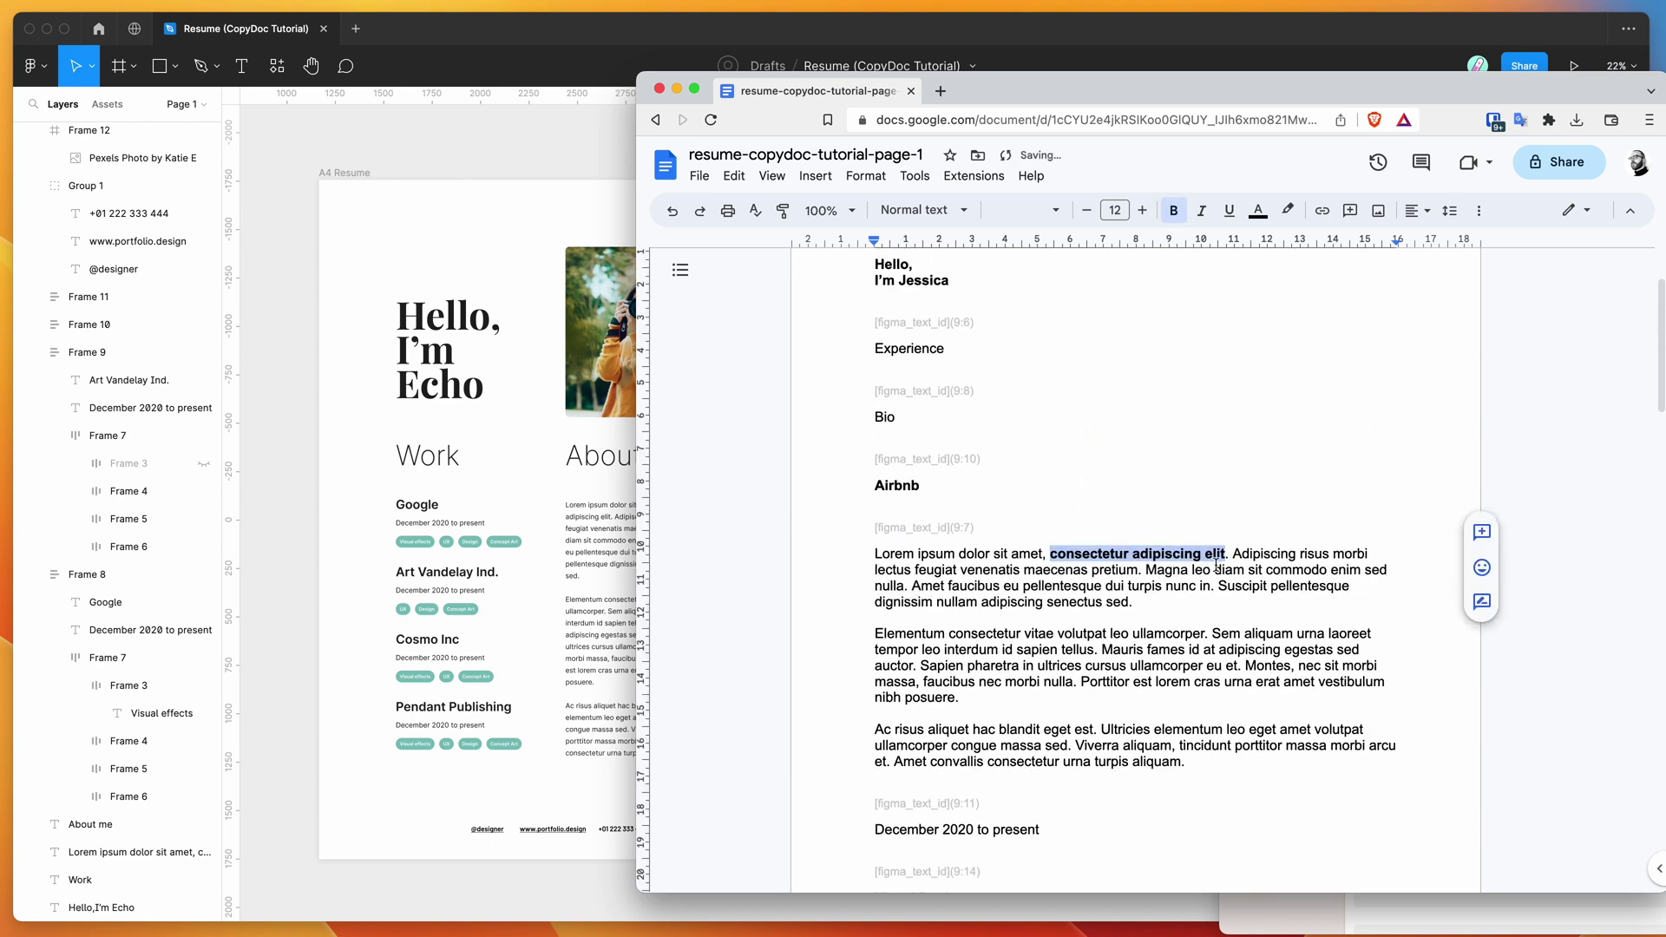
drag(1059, 635, 1205, 636)
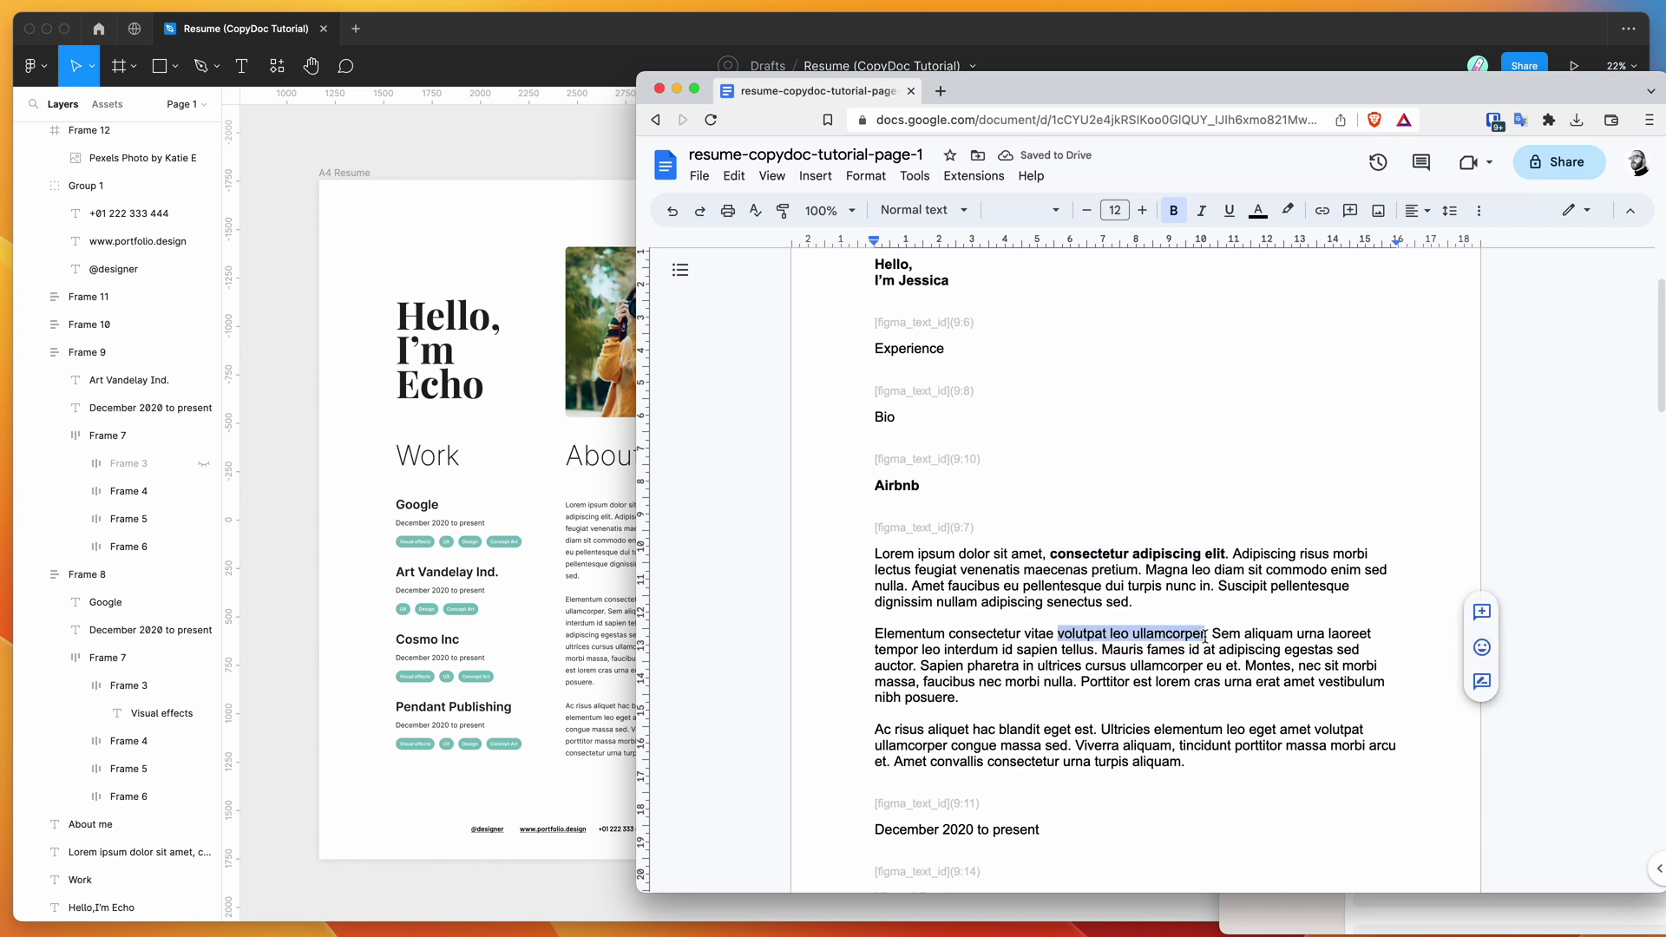
key(super+i)
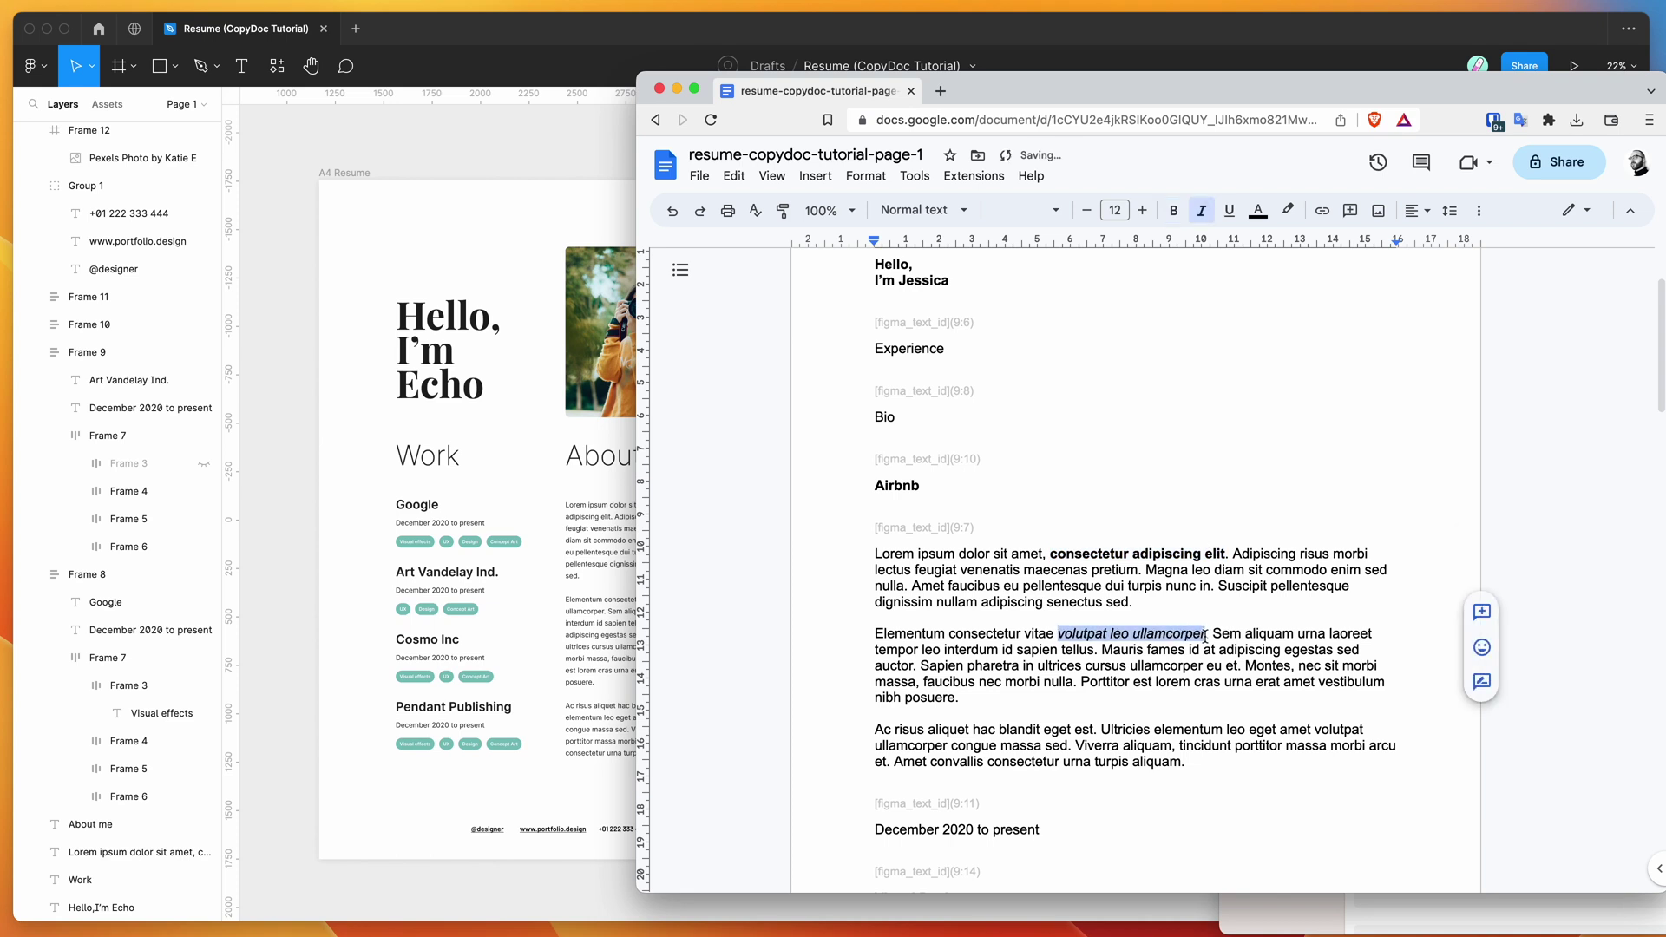
click(1039, 583)
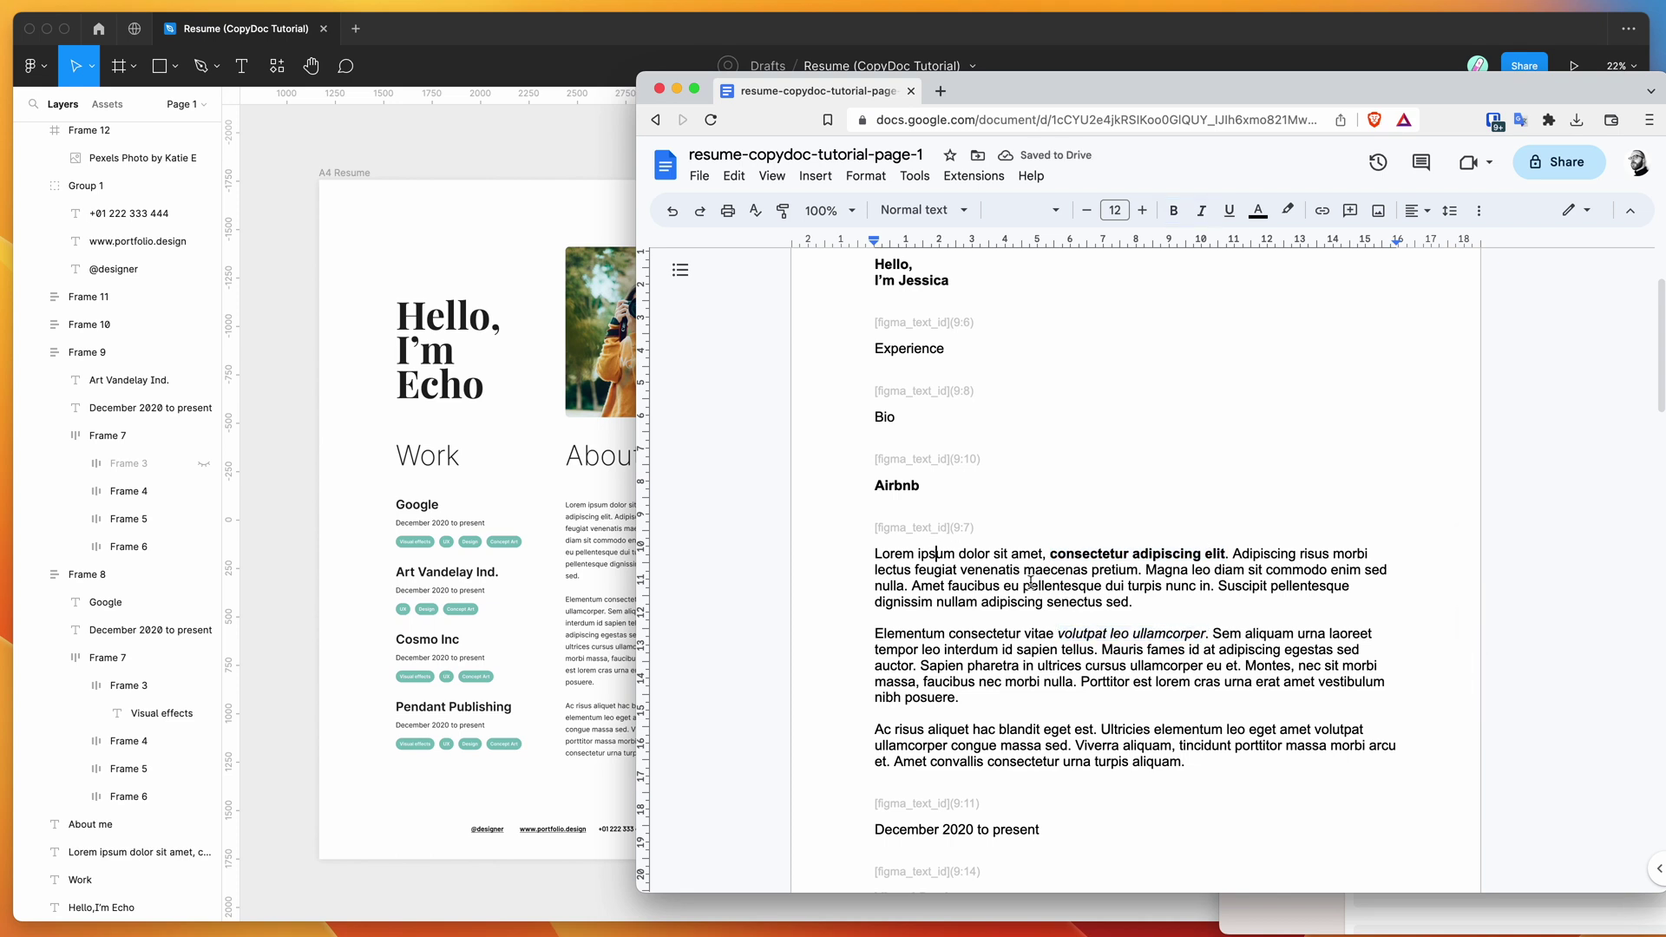
Review the edited headings and leave the cursor at the end of the headline
scroll(1030, 582, down, 6)
scroll(1031, 582, up, 7)
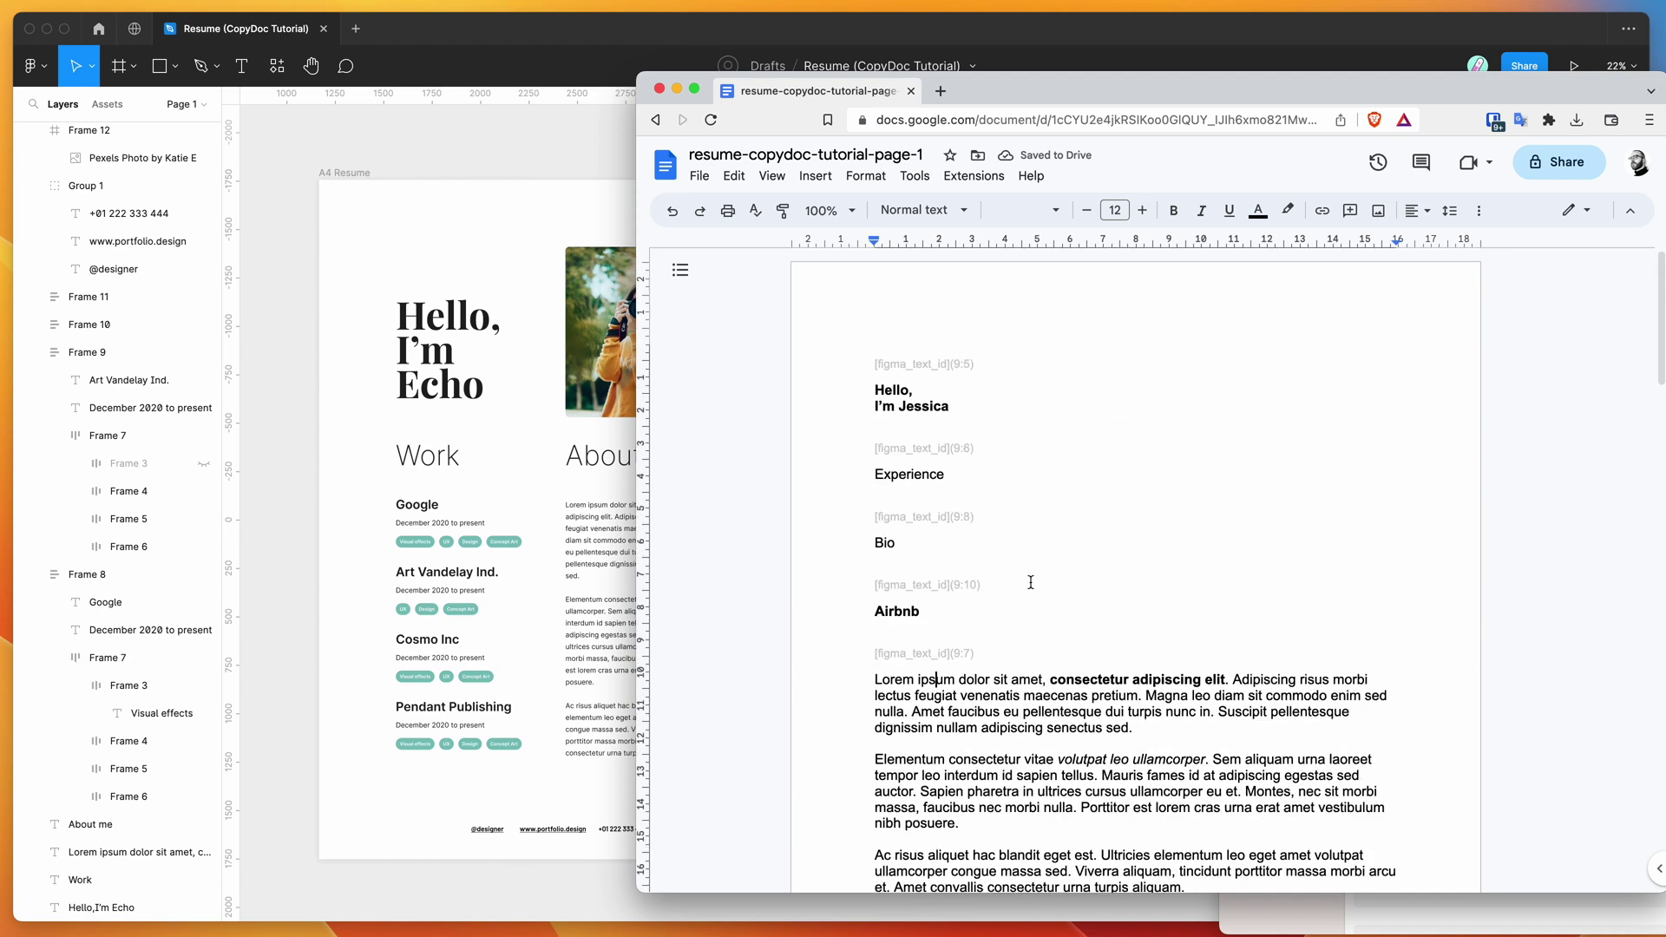
double_click(1018, 477)
double_click(960, 388)
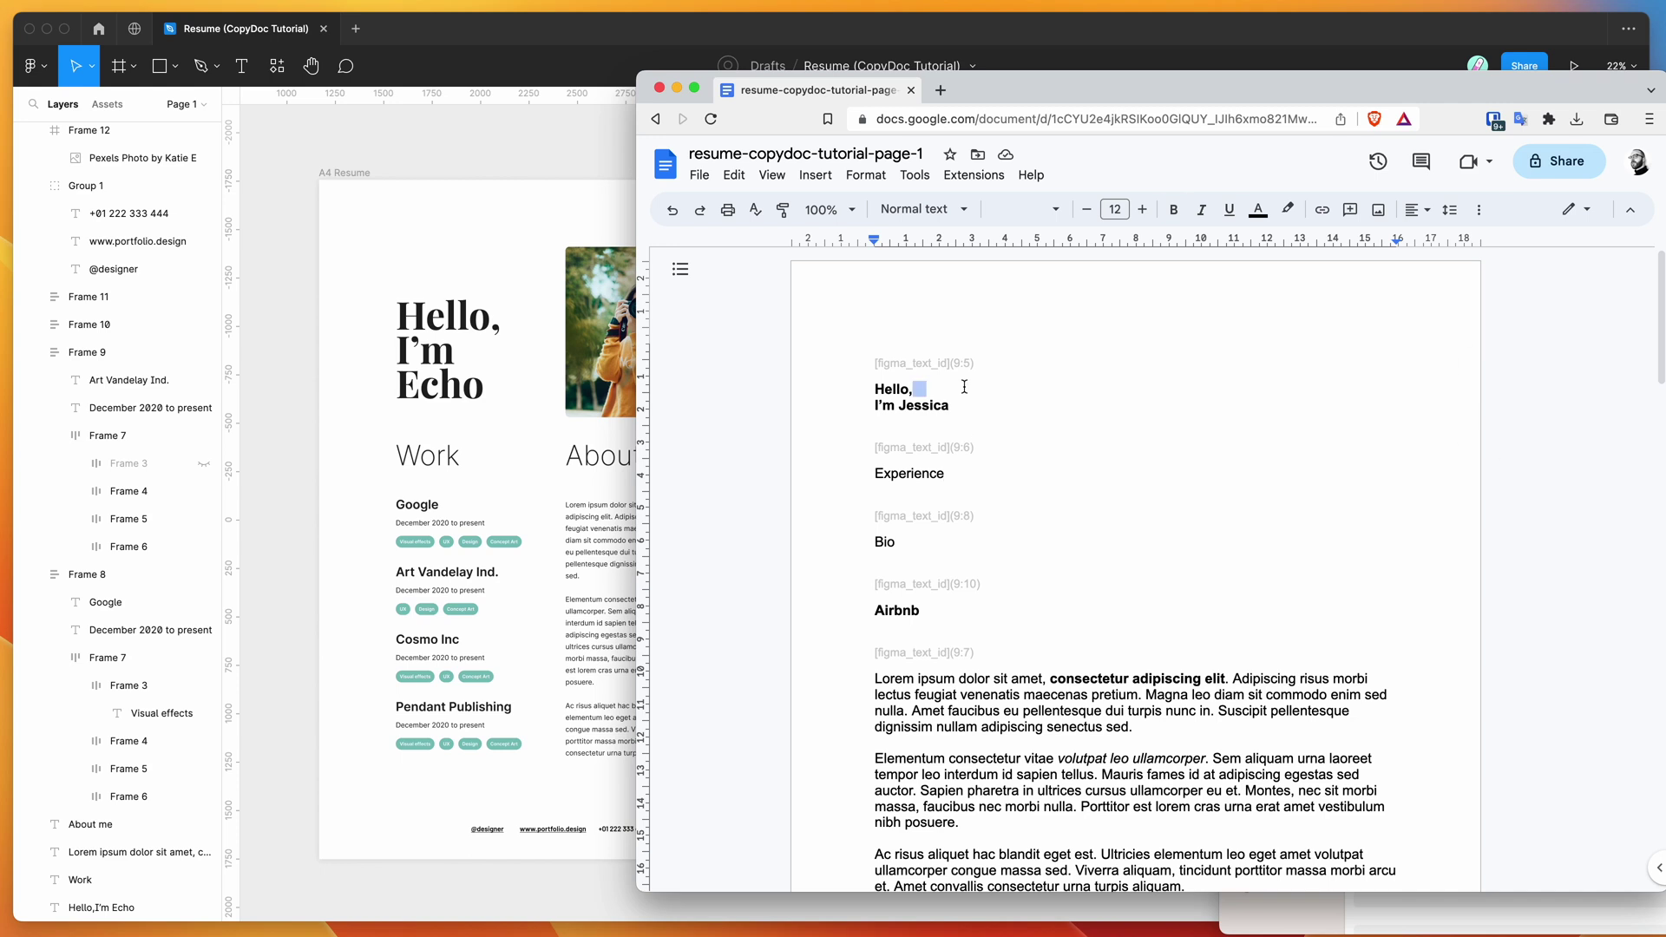
click(952, 403)
Download the edited resume as Microsoft Word (.docx) and select it in its folder
click(701, 178)
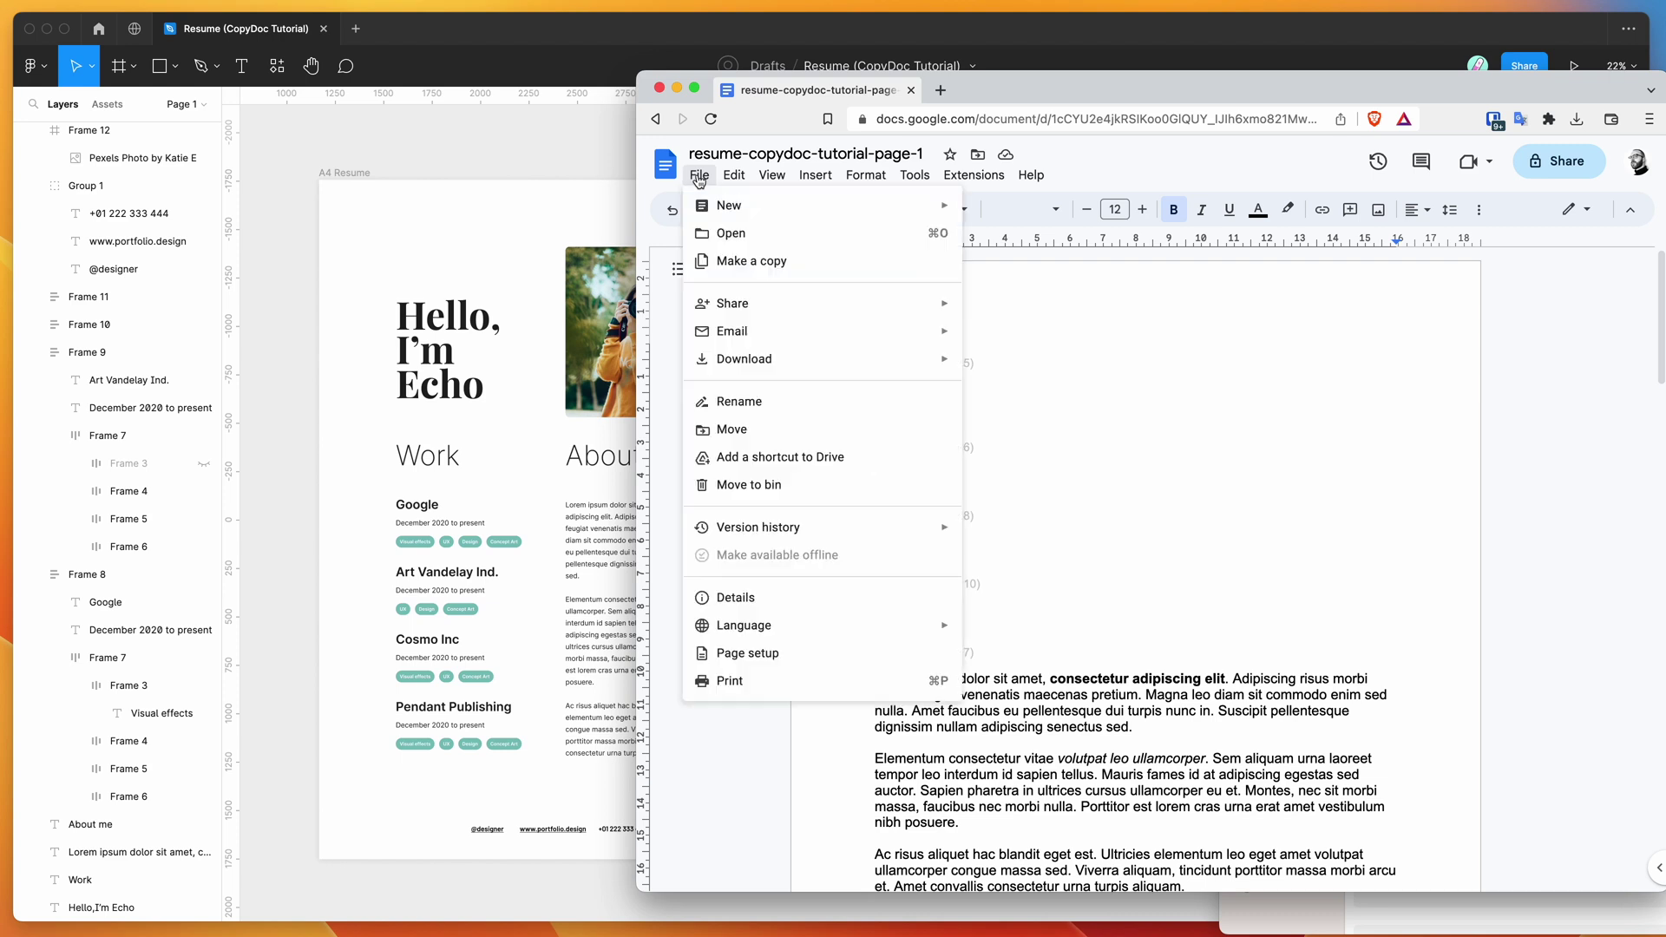
mouse_move(752, 361)
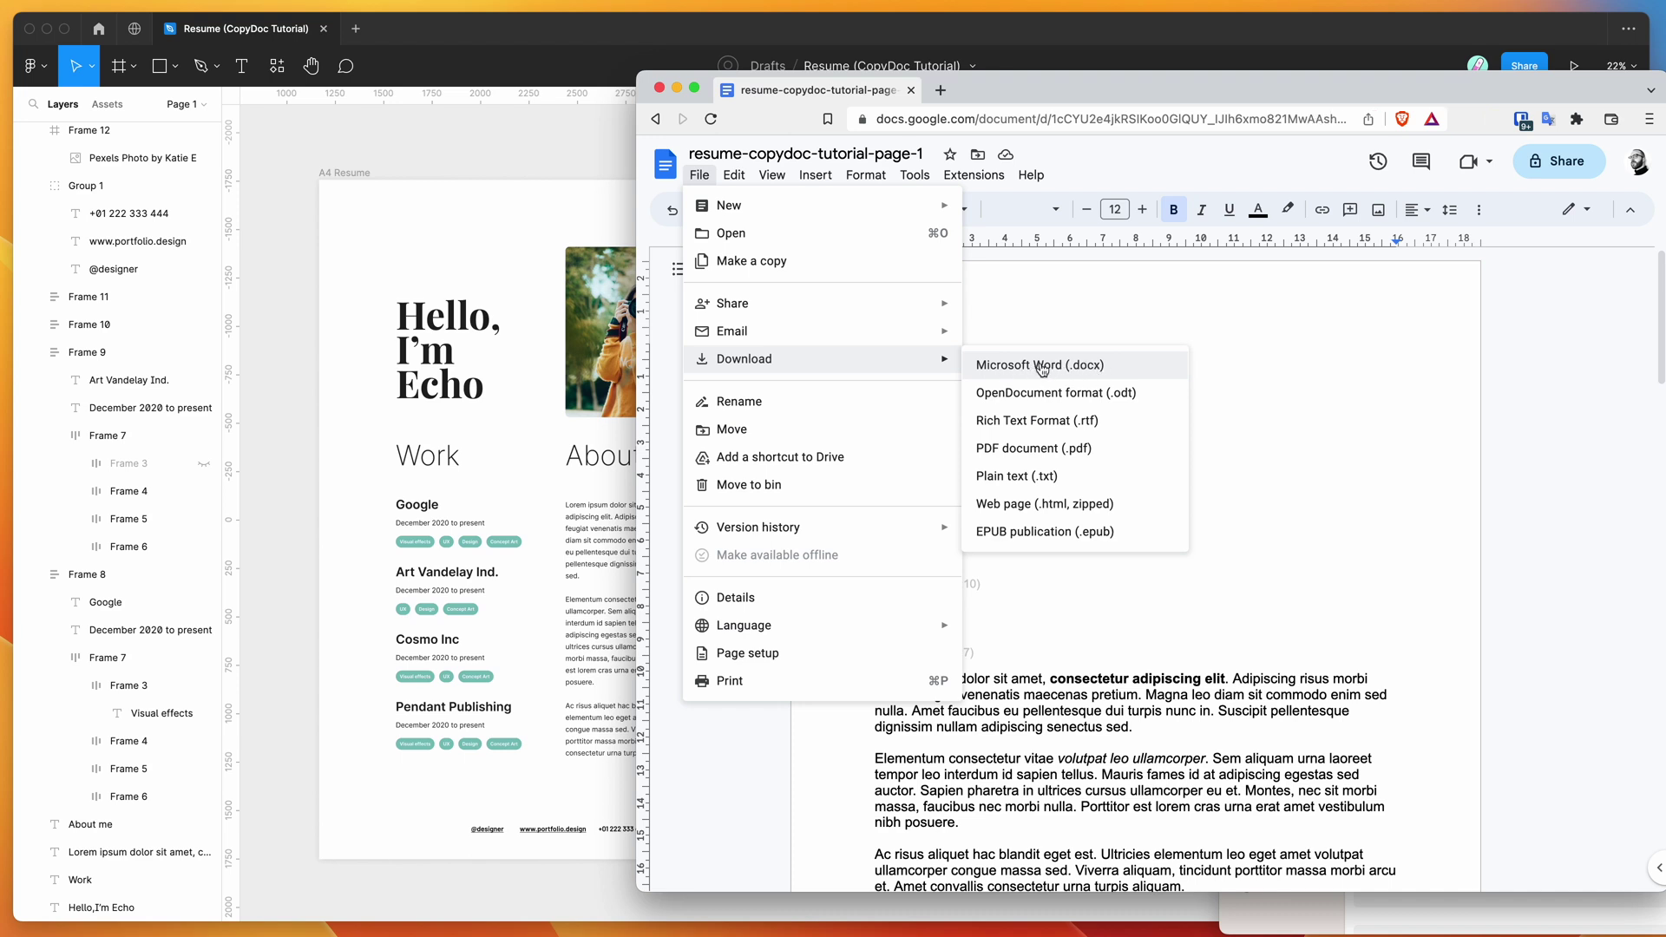
click(1042, 364)
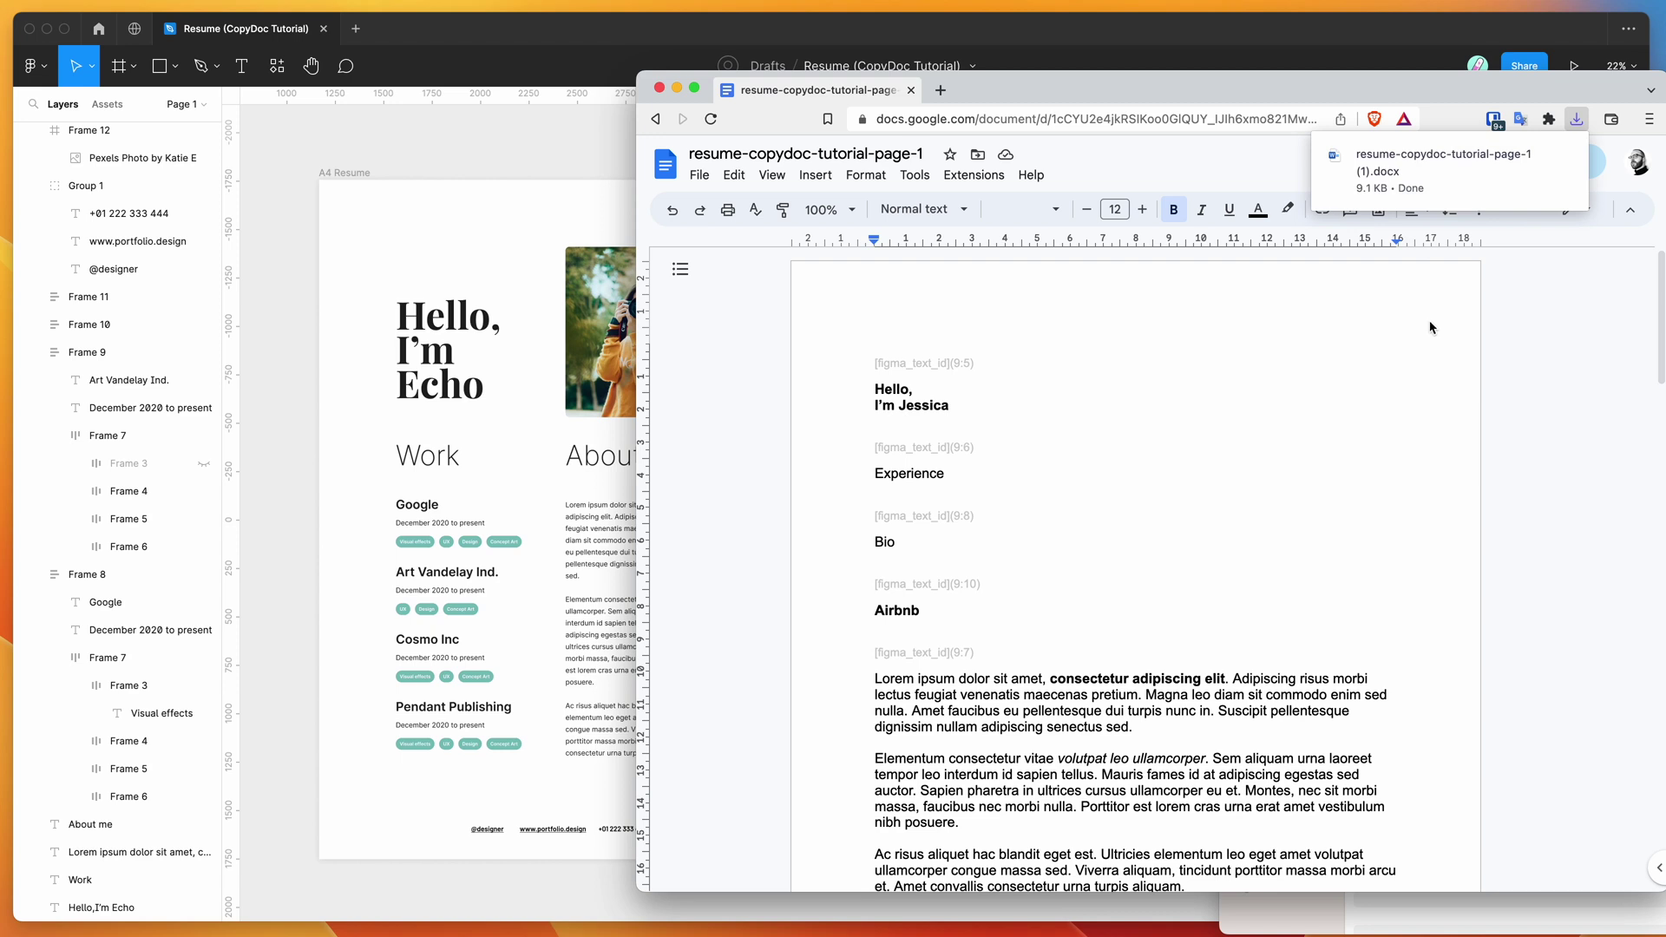
click(1562, 165)
click(978, 373)
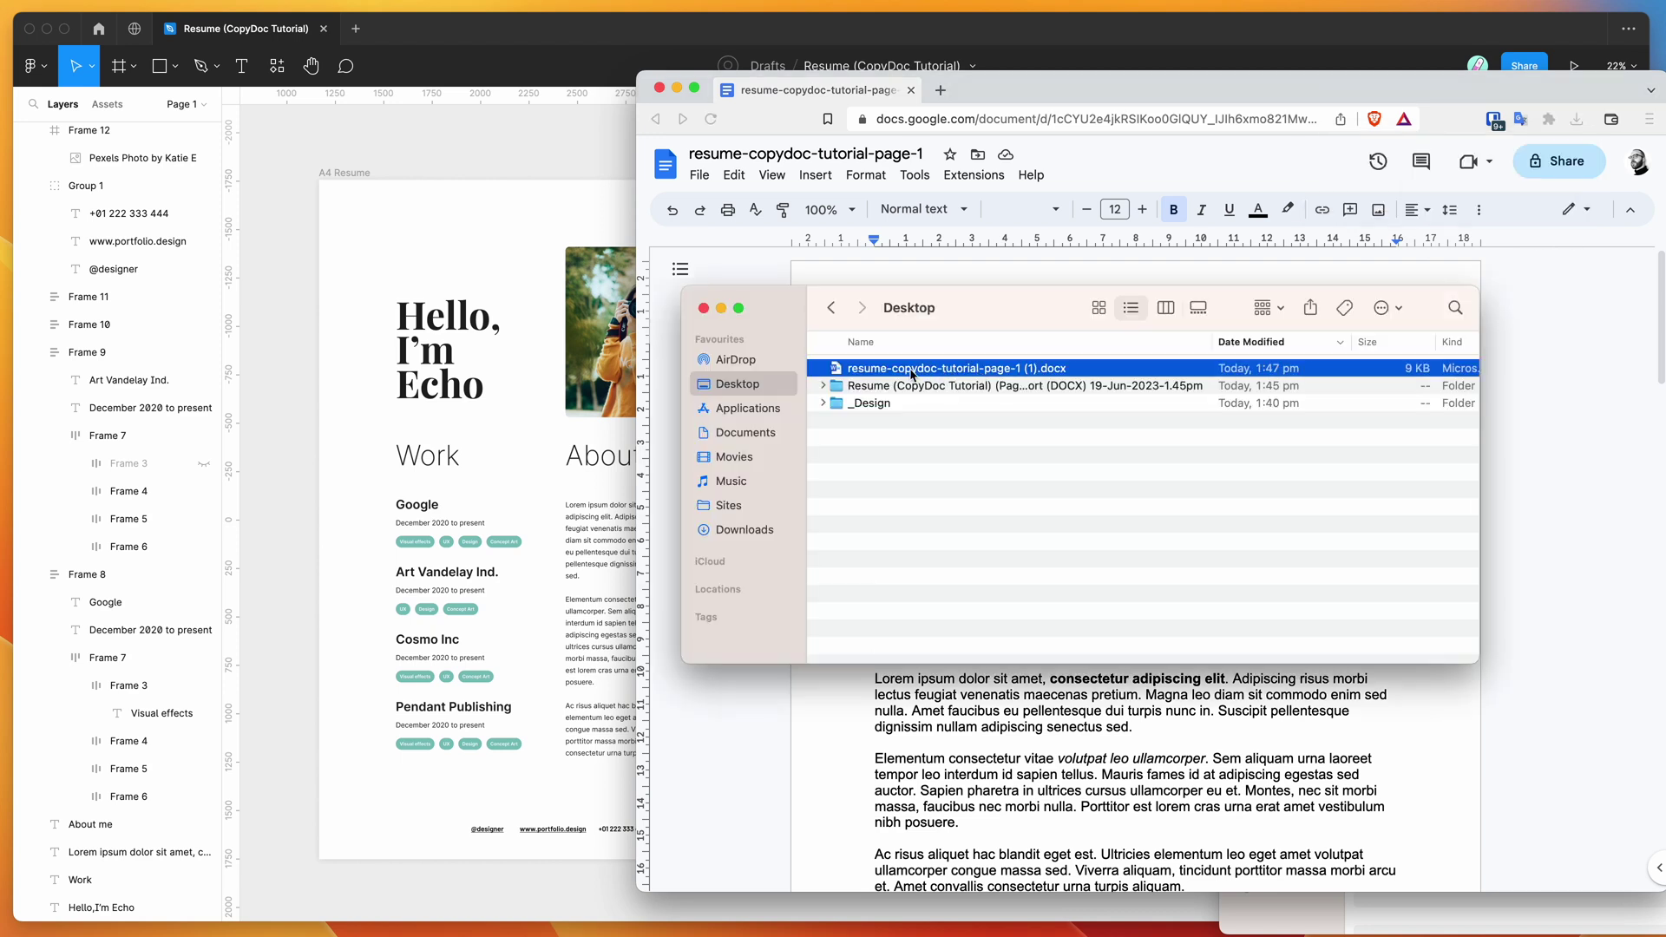
Quick Look resume-copydoc-tutorial-page-1 (1).docx, then reselect it on the Desktop
drag(959, 332, 1262, 398)
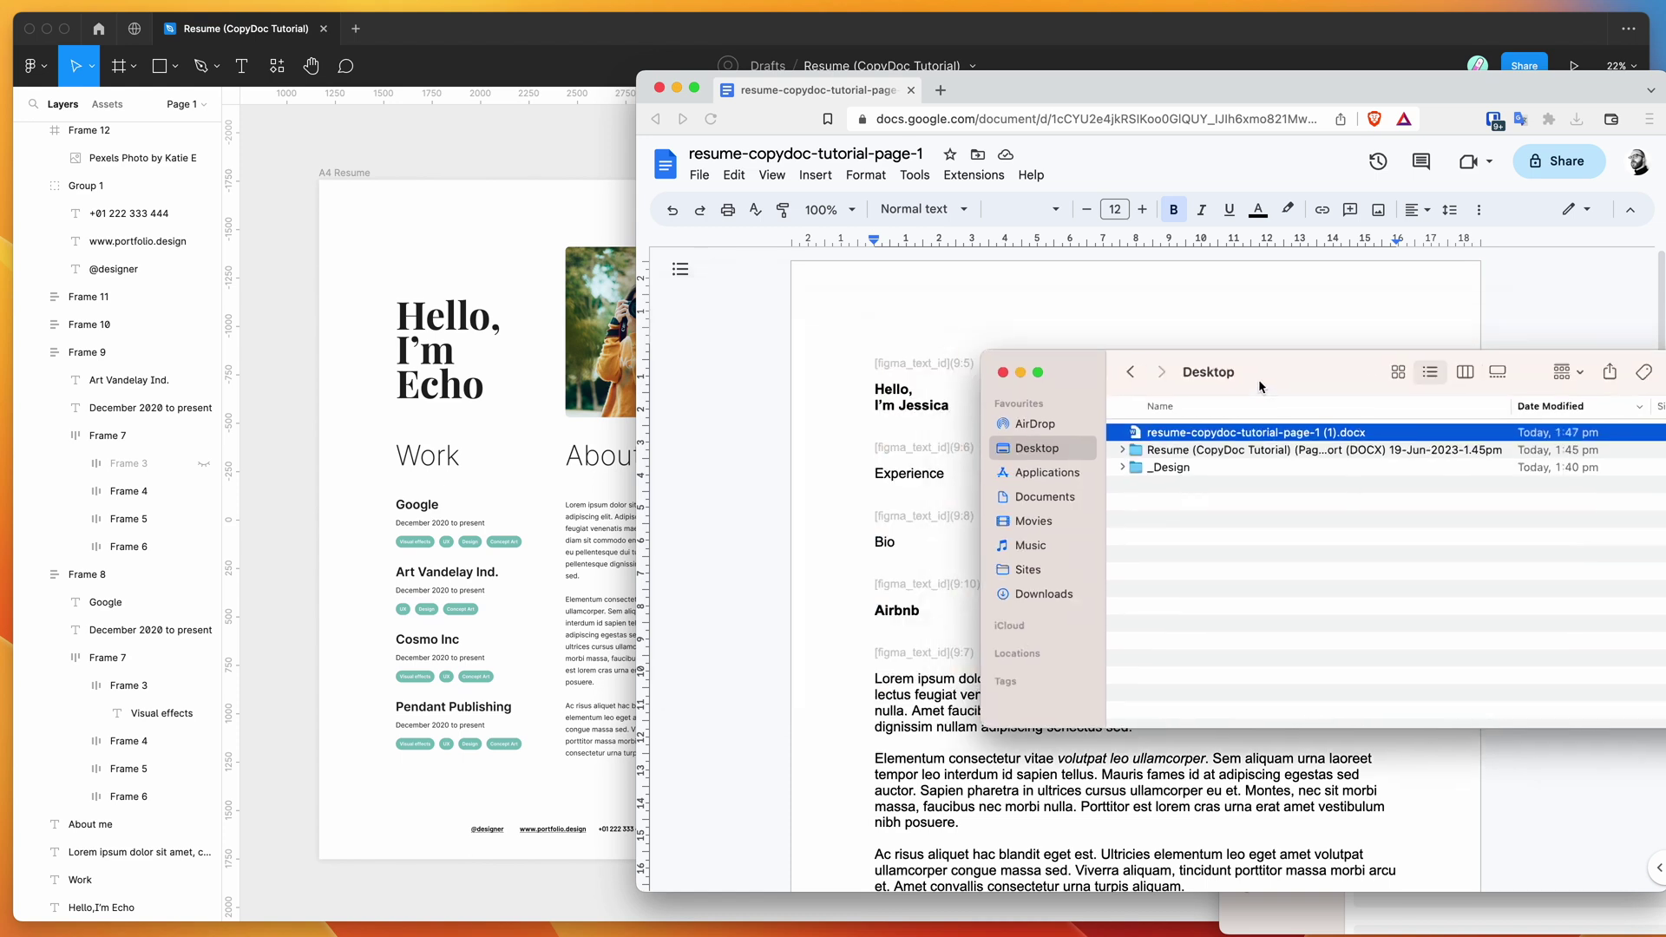
key(space)
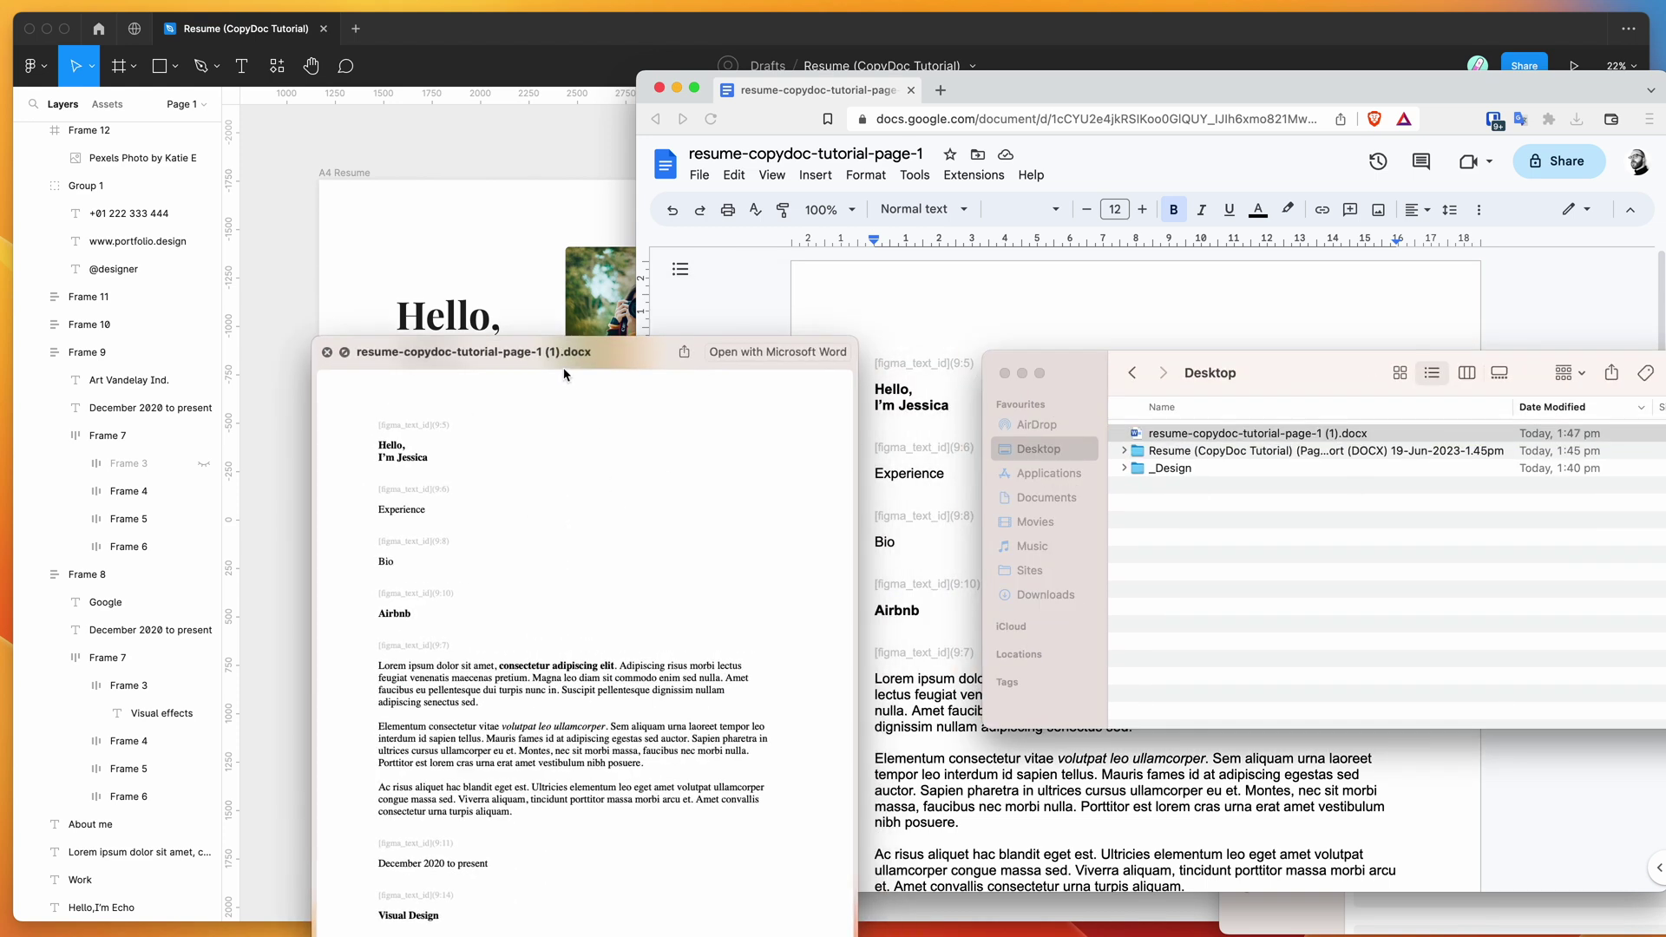
drag(564, 370, 874, 282)
scroll(764, 404, down, 10)
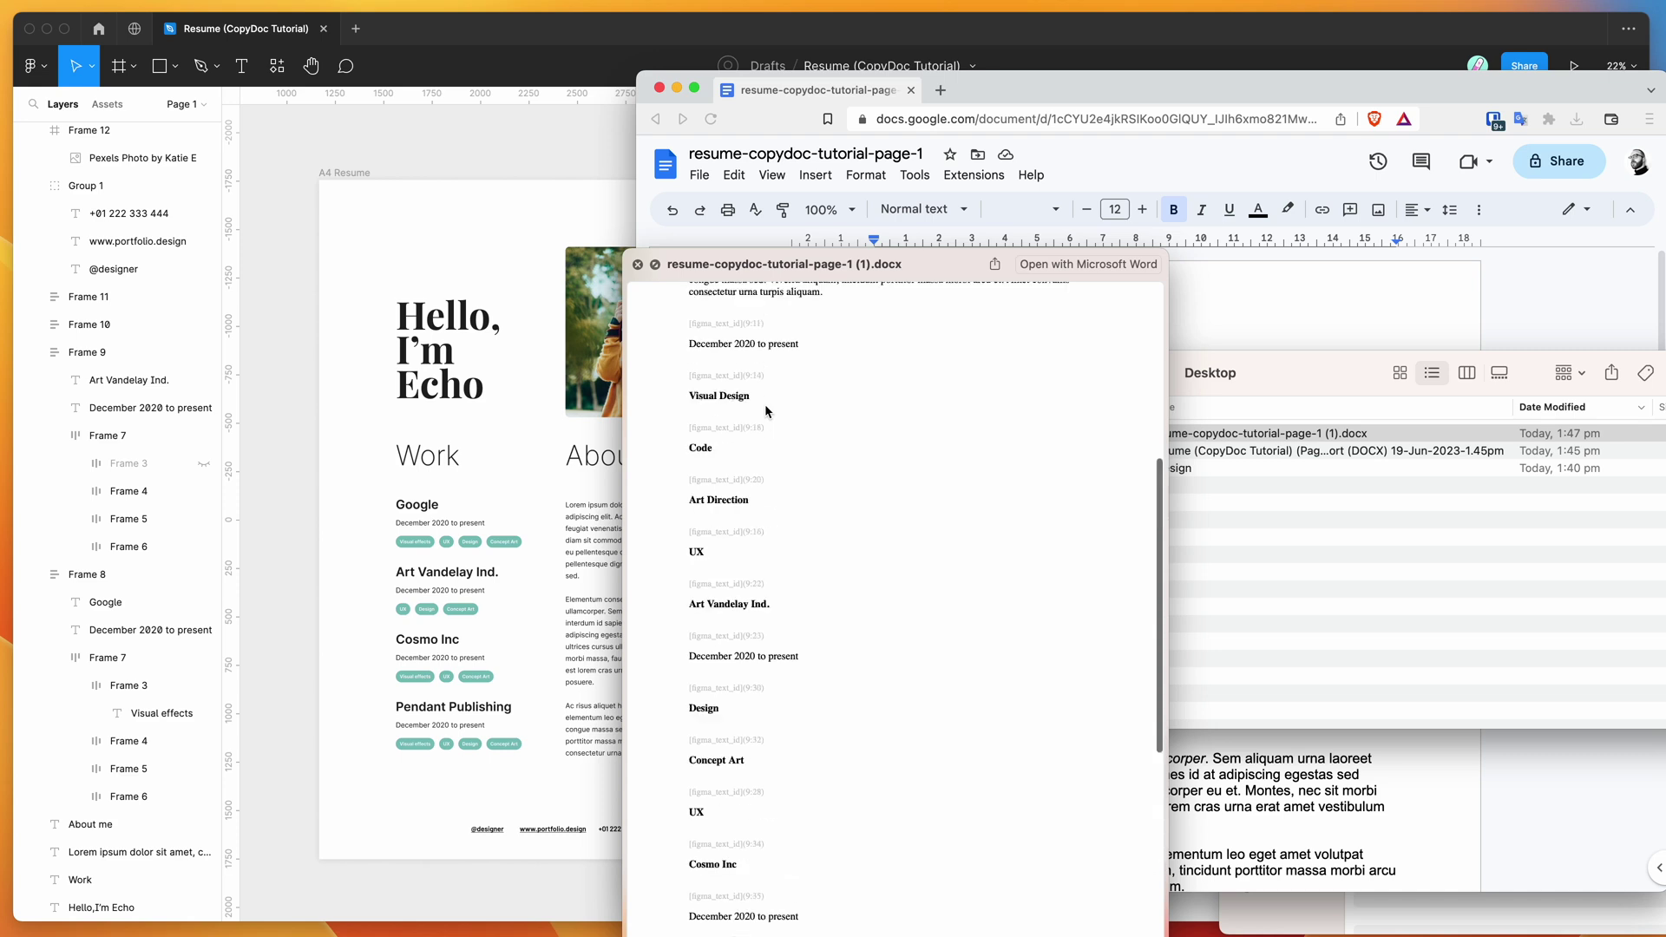
scroll(764, 403, up, 5)
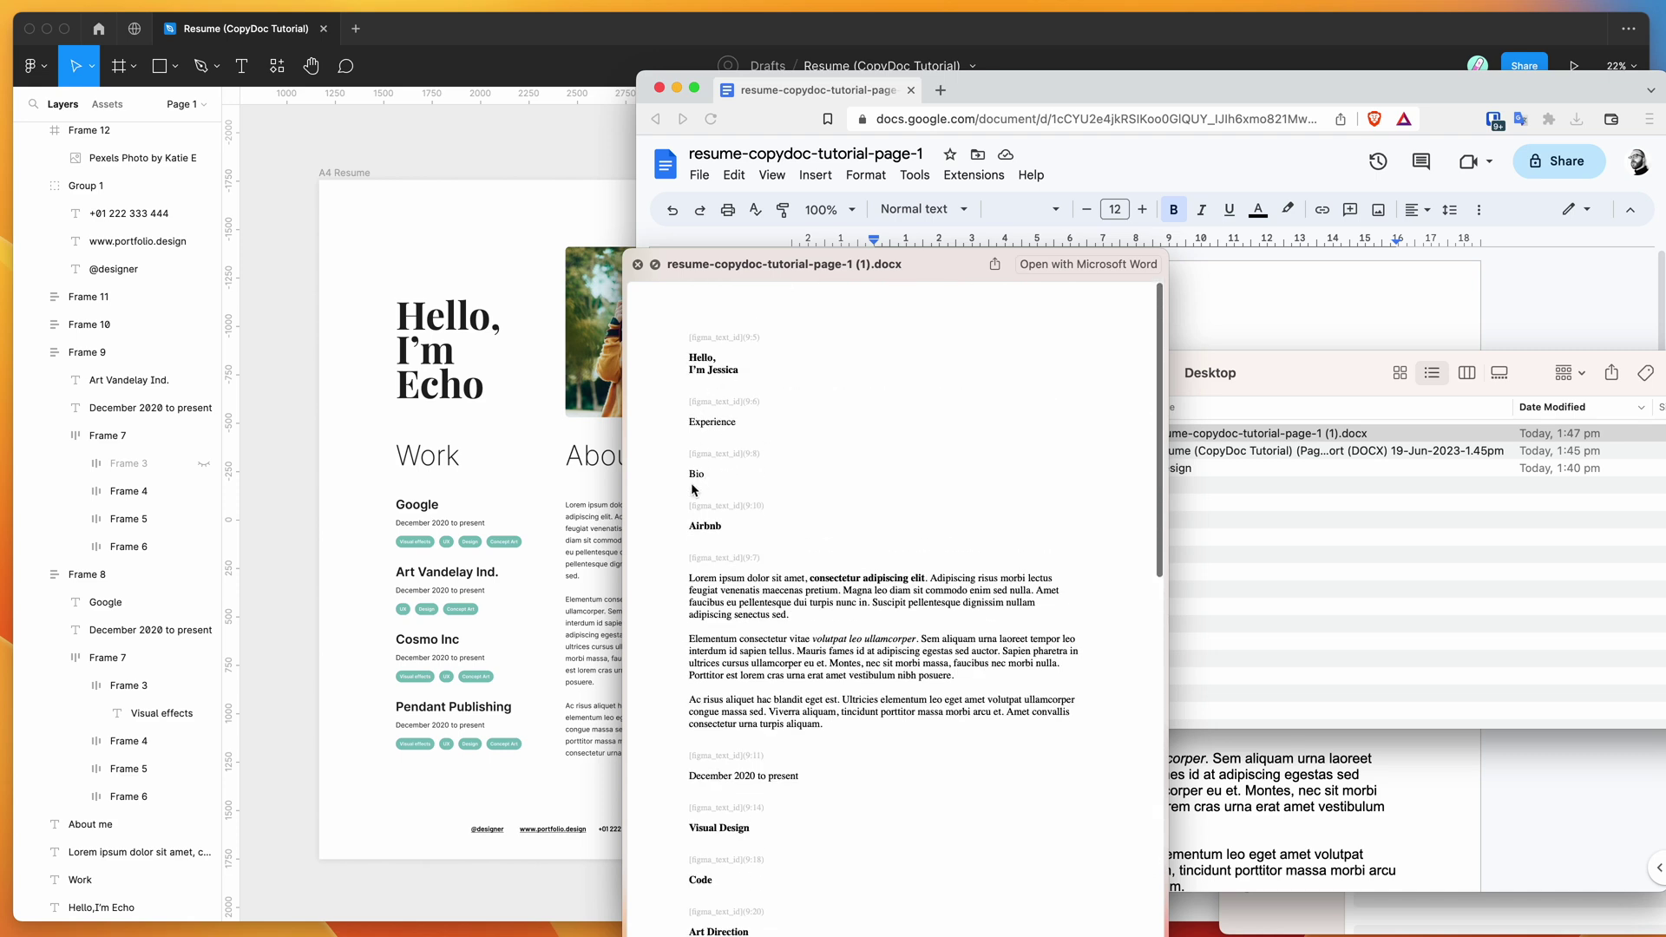
scroll(695, 492, down, 2)
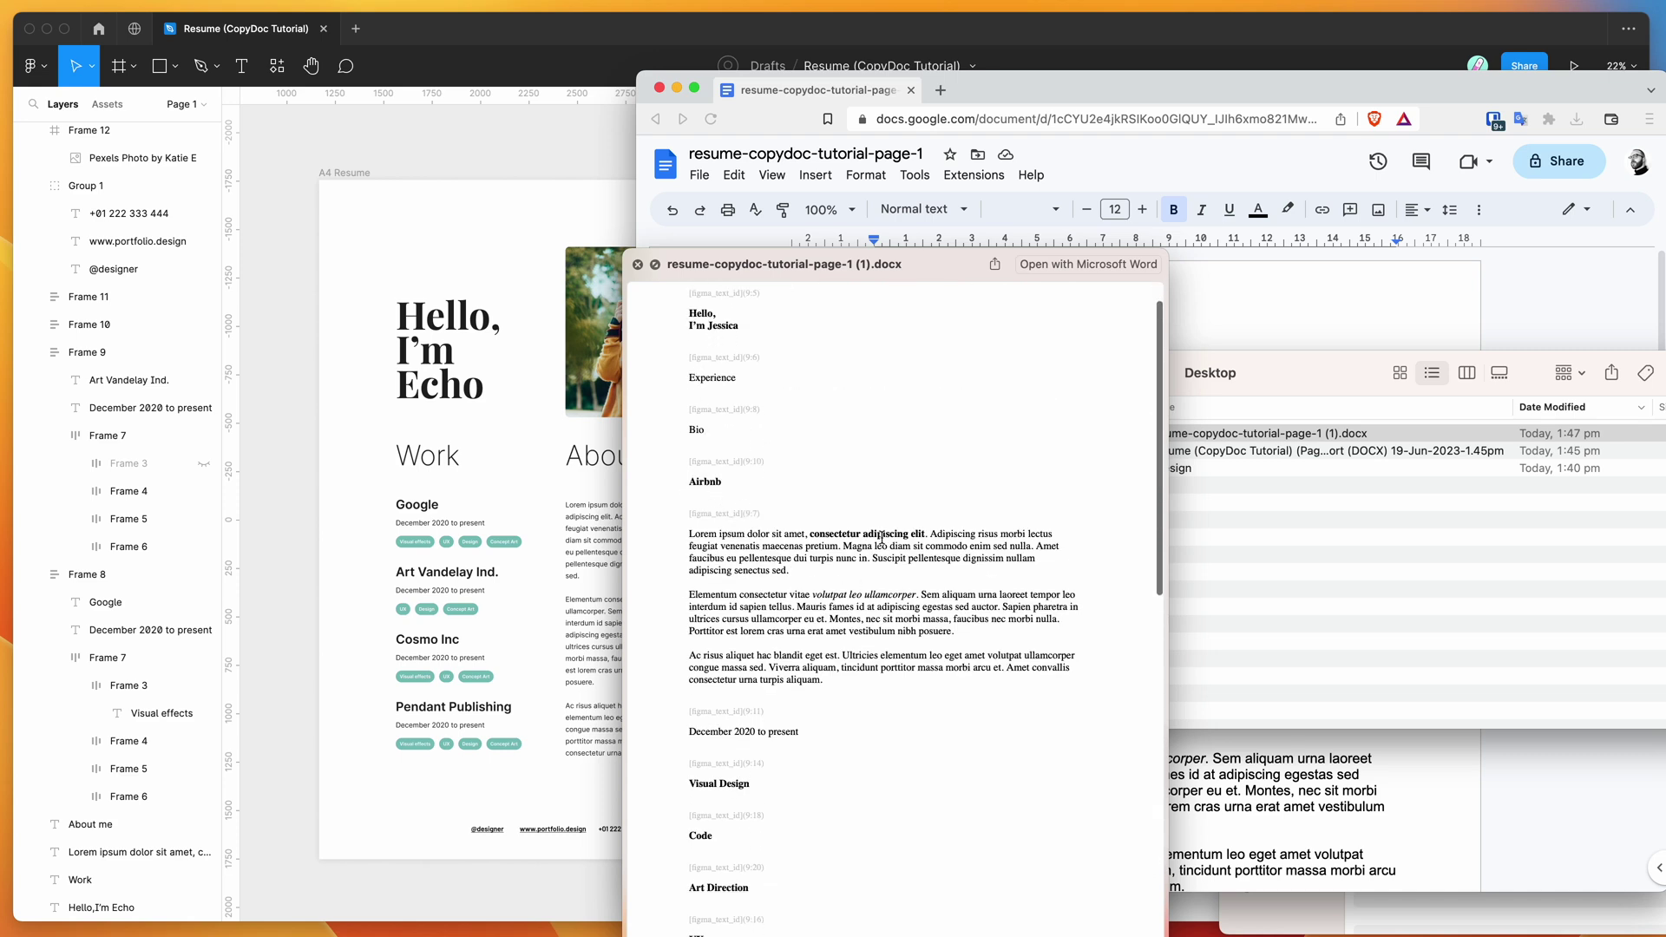
key(space)
click(1214, 534)
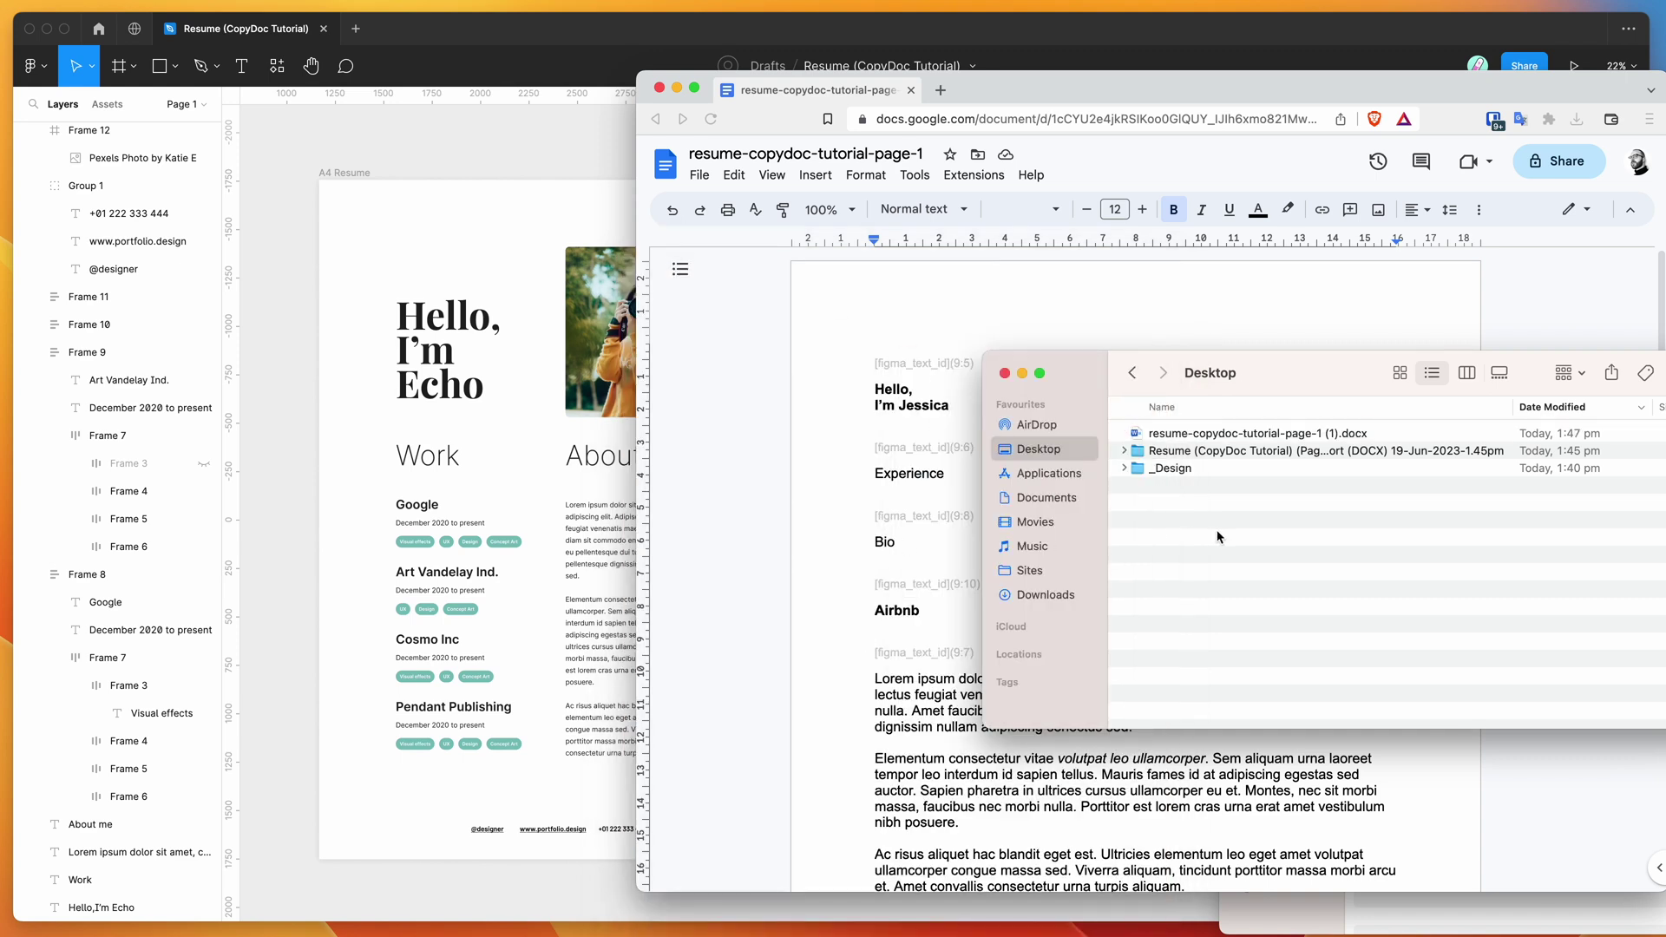
drag(1281, 383, 1367, 453)
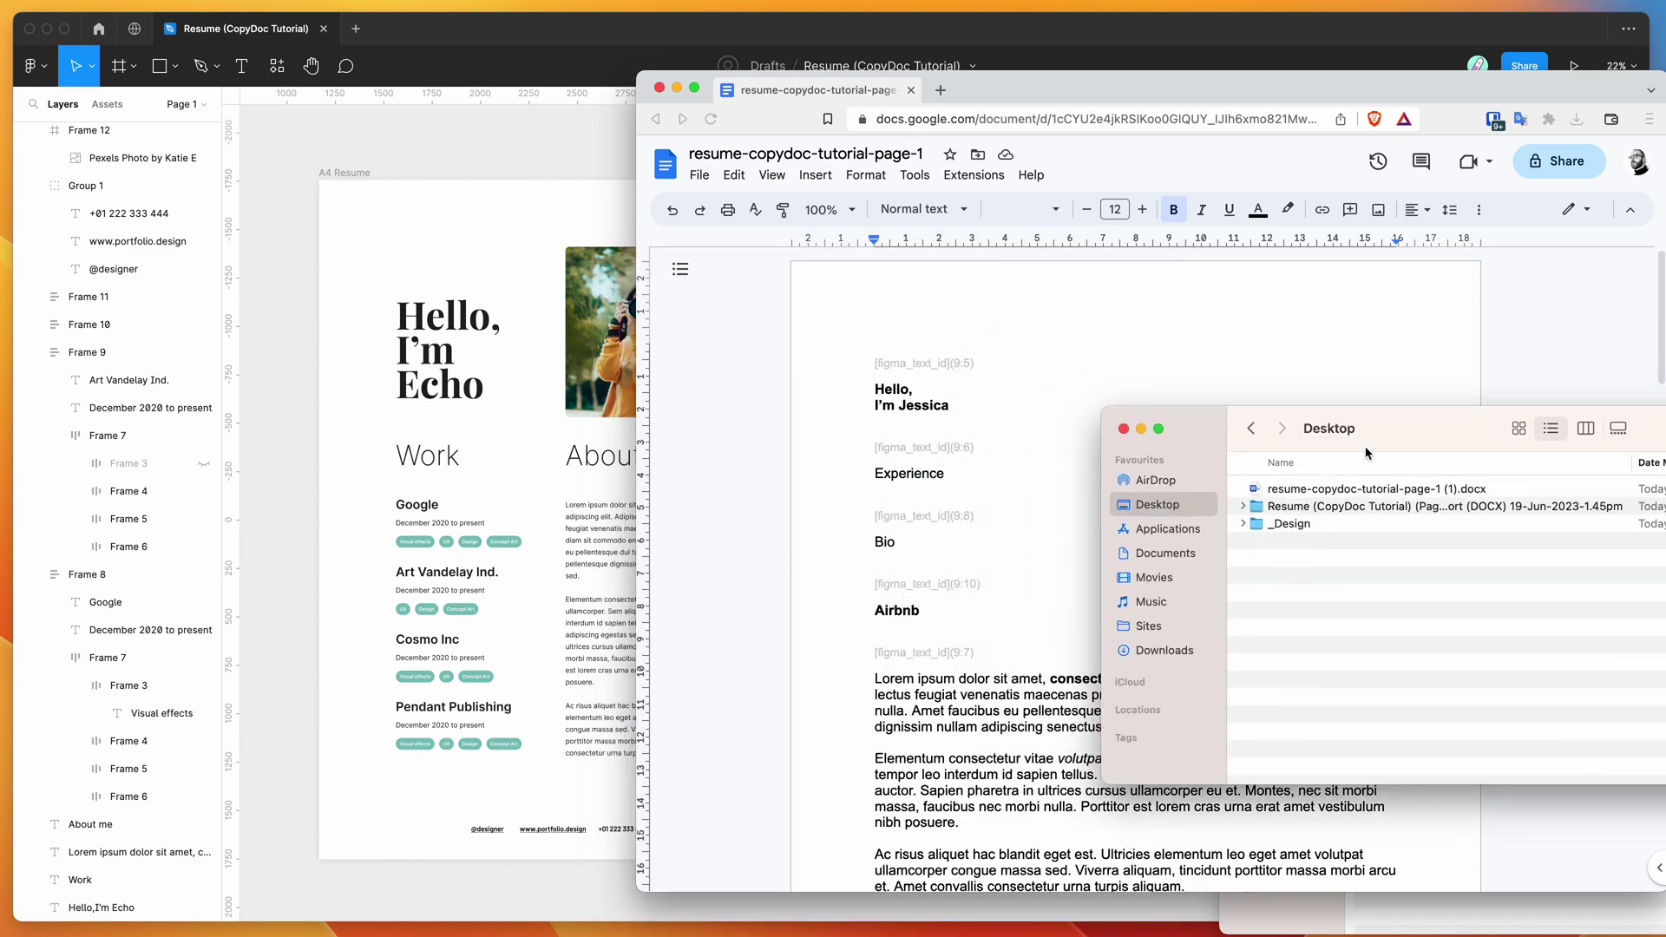
click(1356, 490)
Minimize the browser, bring Figma forward, and dismiss the text export notice
click(677, 89)
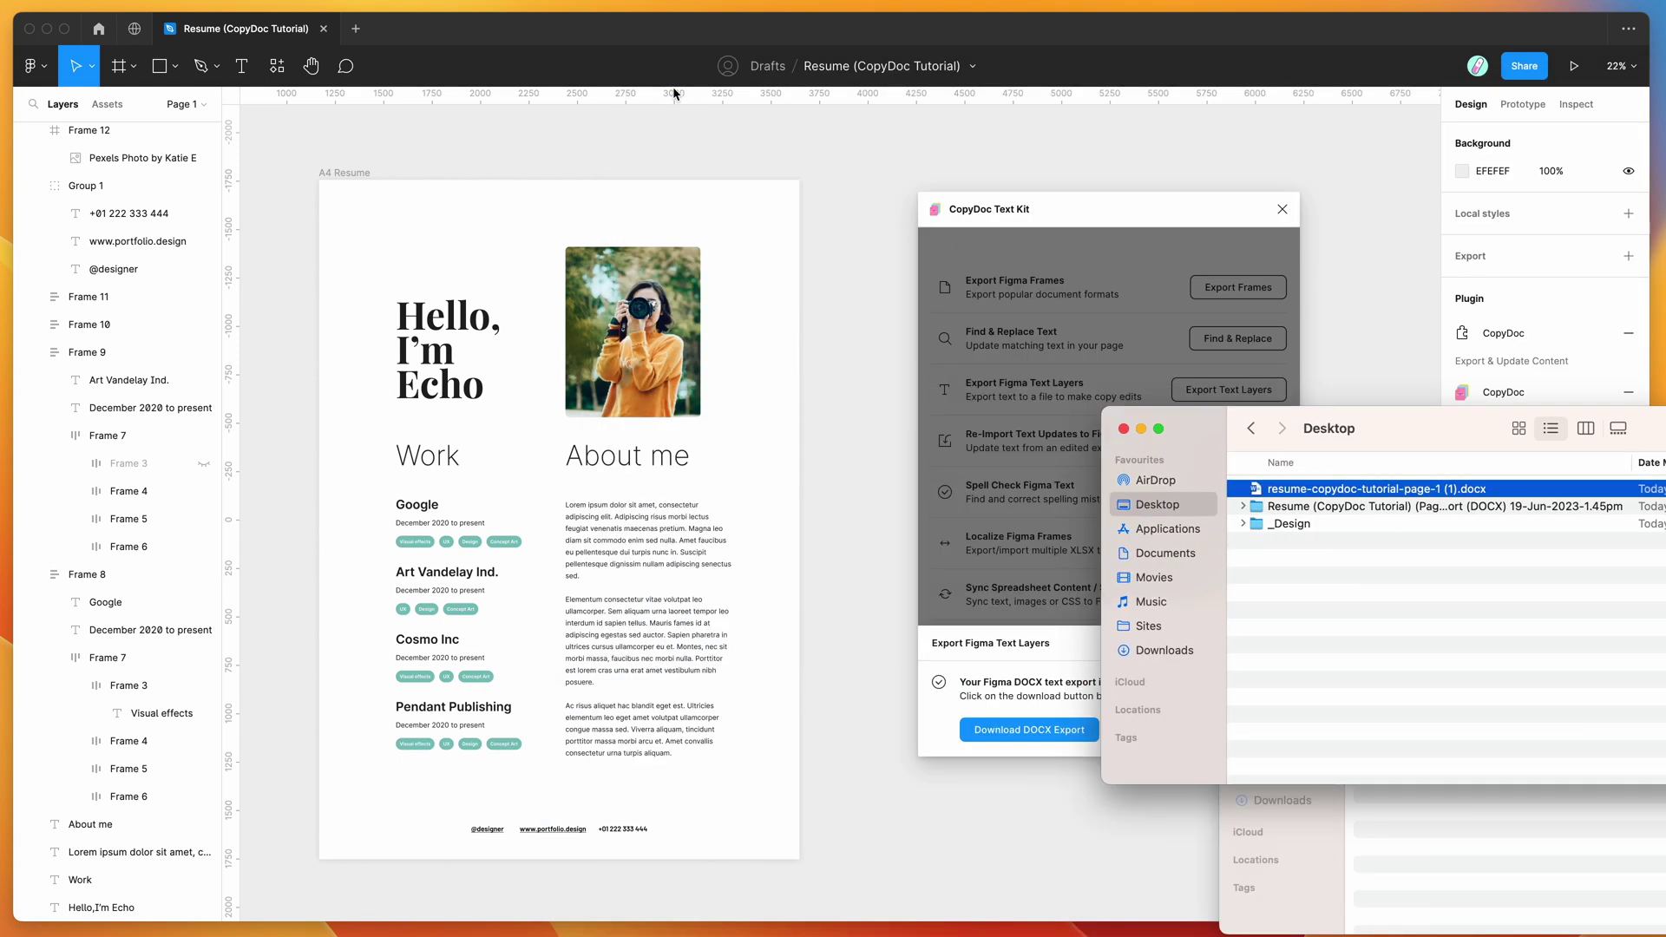
drag(1358, 431, 1484, 686)
click(1178, 460)
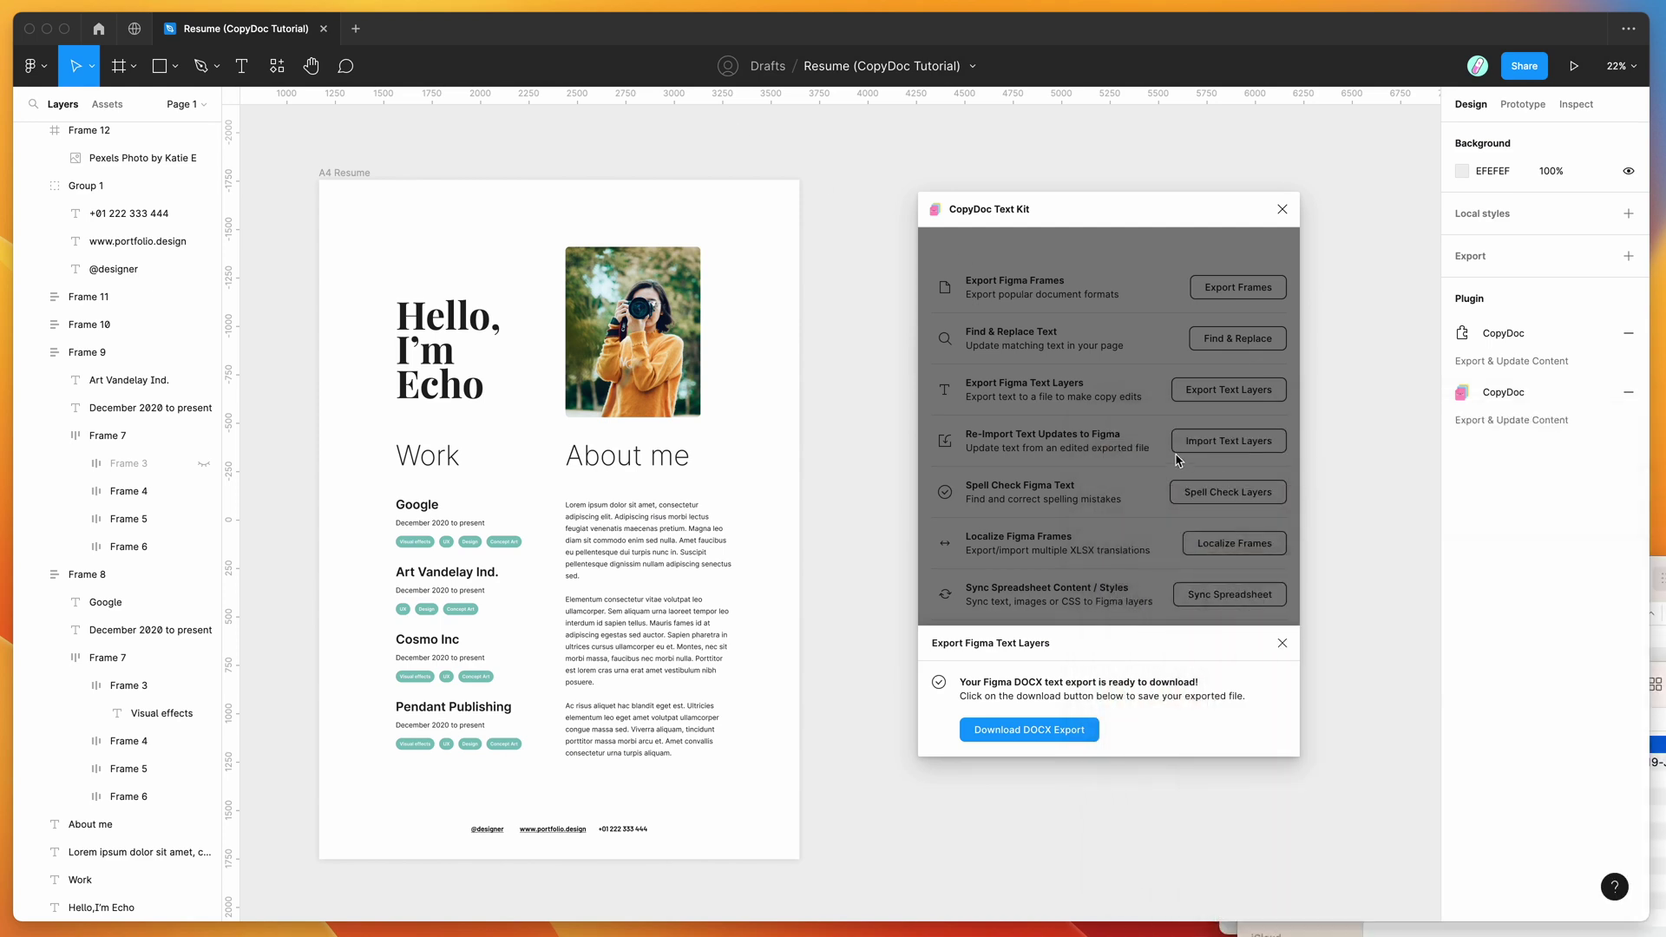
click(1081, 455)
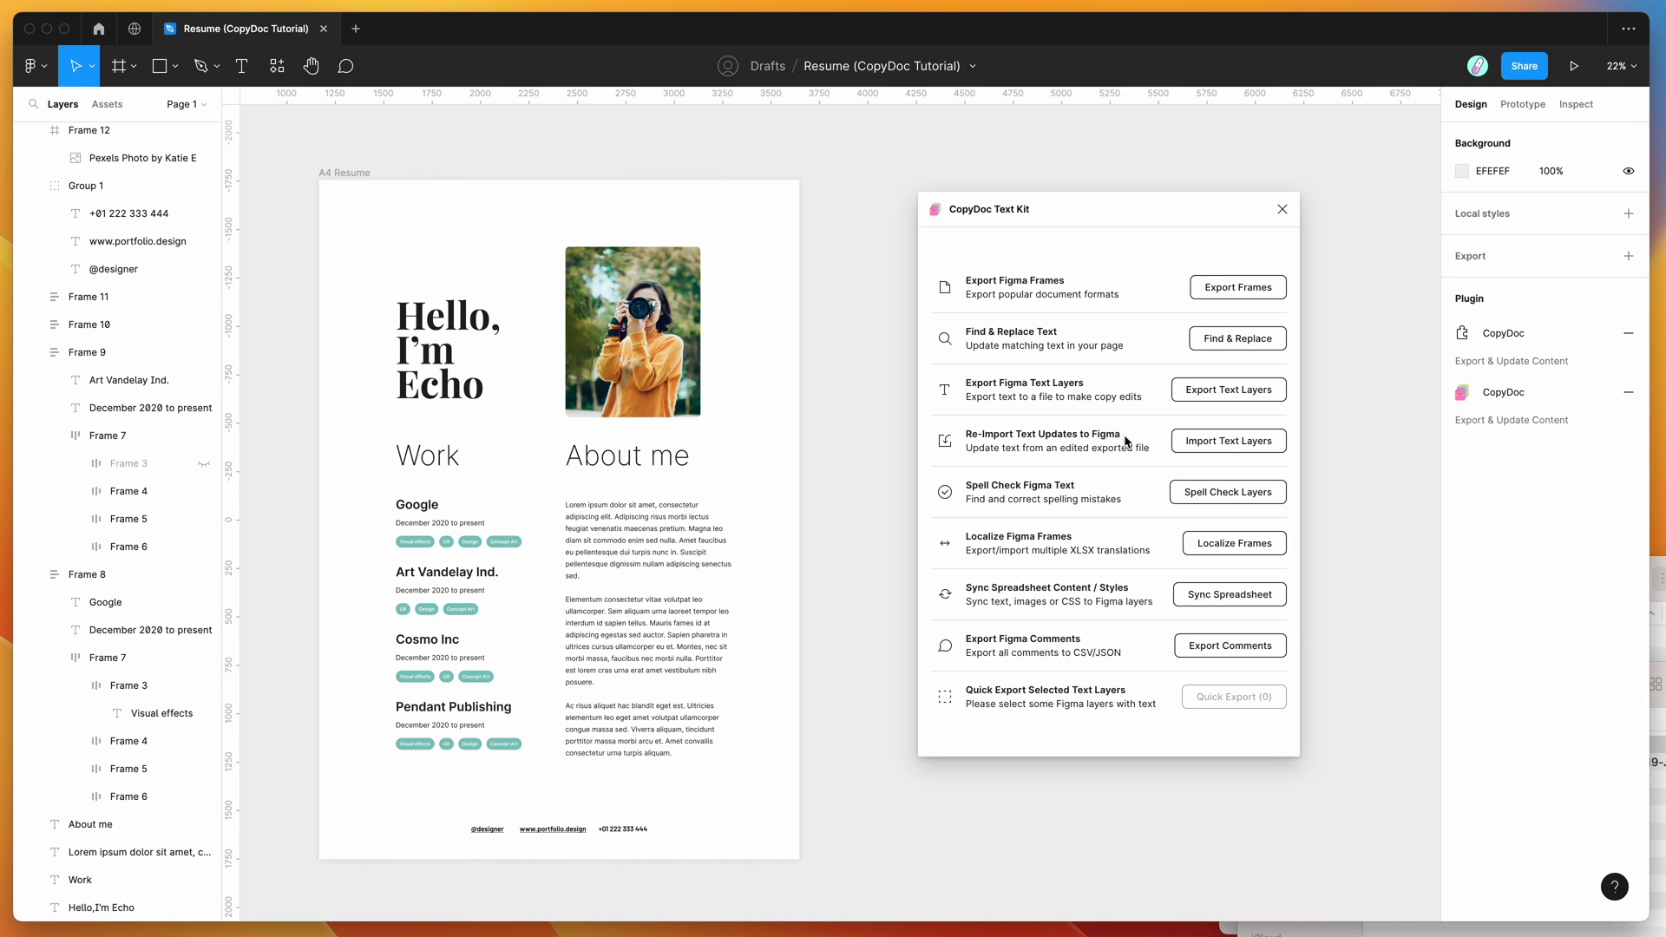
Start Import Text Layers and drop the edited resume .docx into the import area
click(1204, 442)
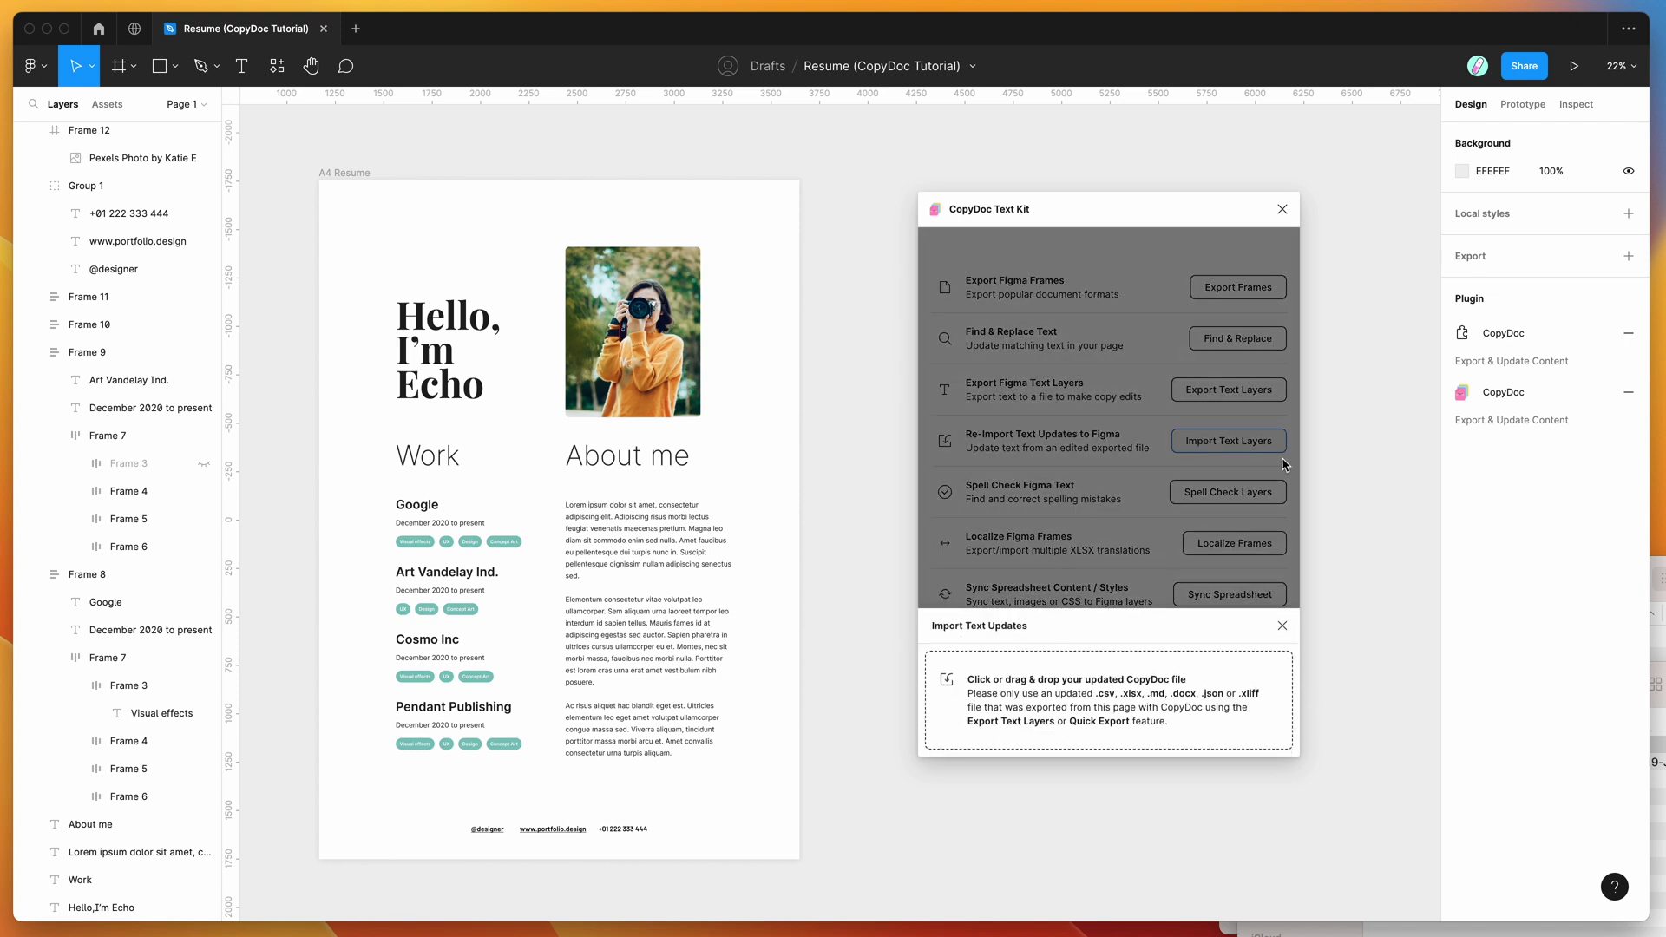
key(super+Tab)
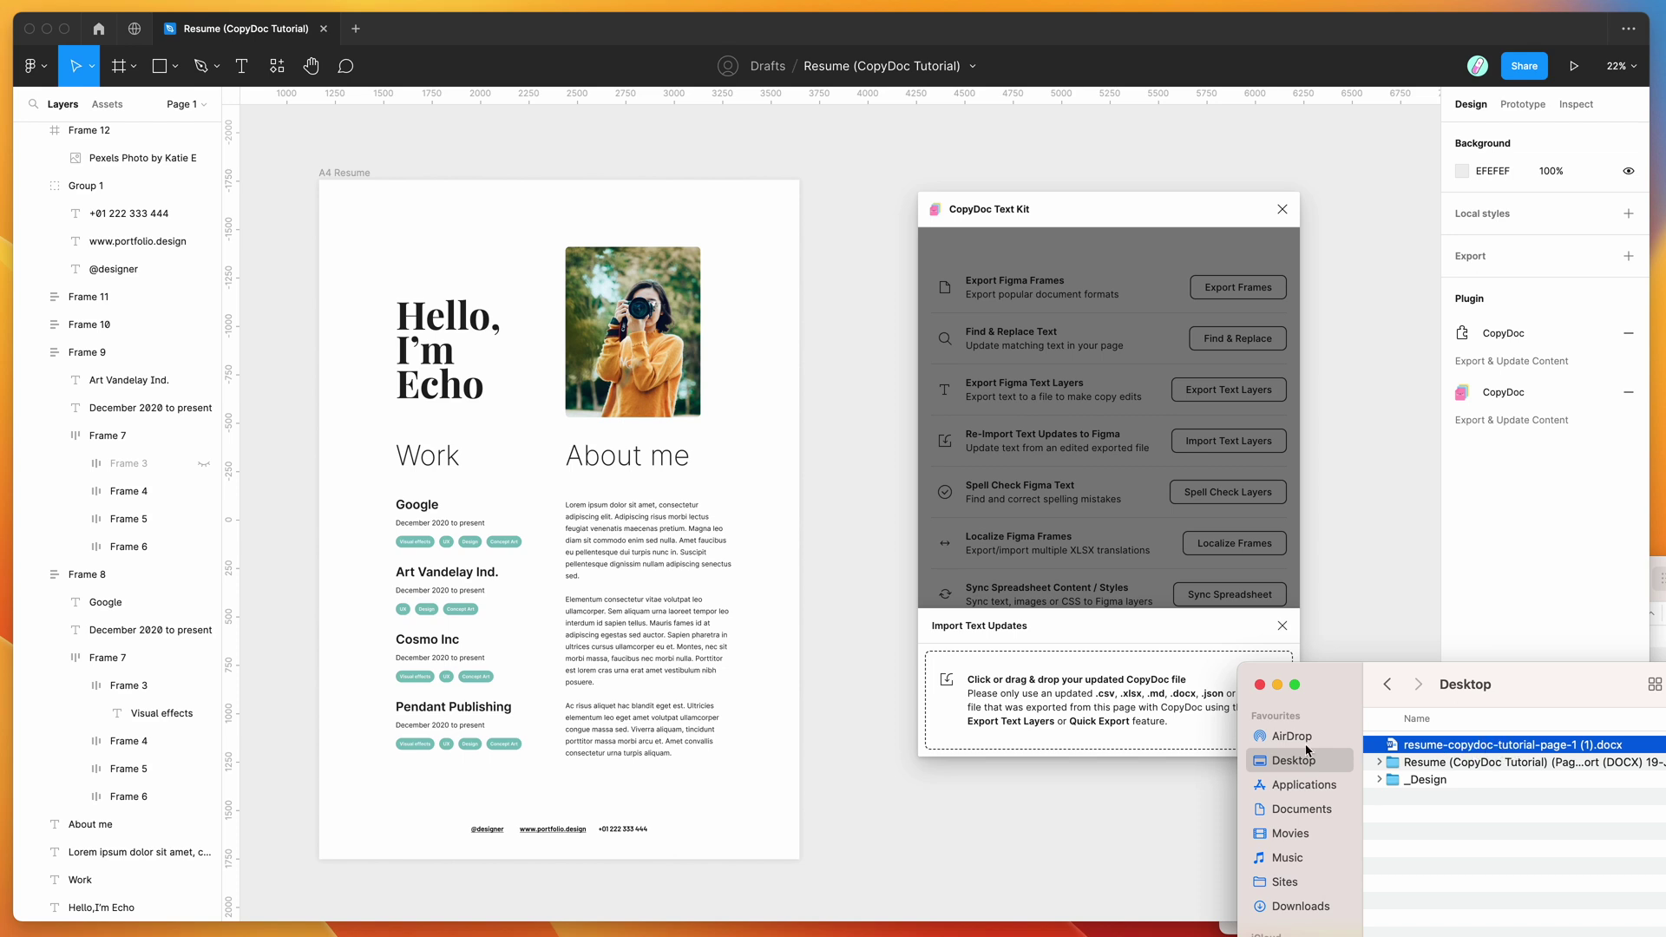
drag(1414, 748, 1032, 690)
click(1073, 625)
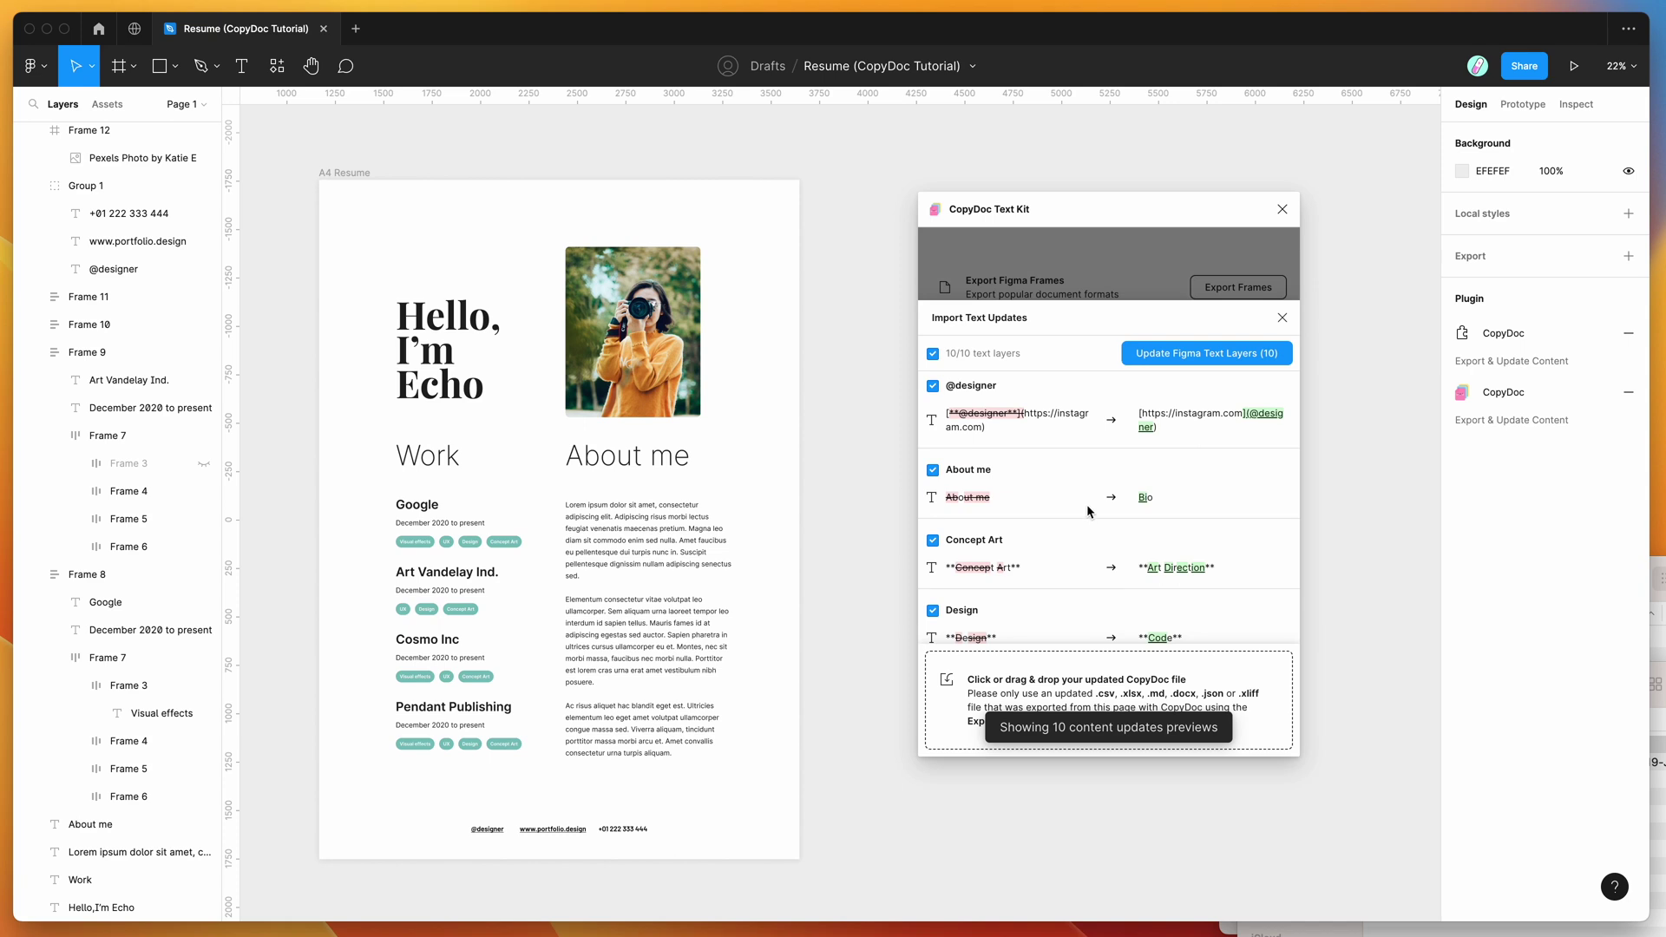
Scroll through the Import Text Updates list to review all 10 changes
scroll(1087, 511, down, 1)
scroll(1121, 472, down, 3)
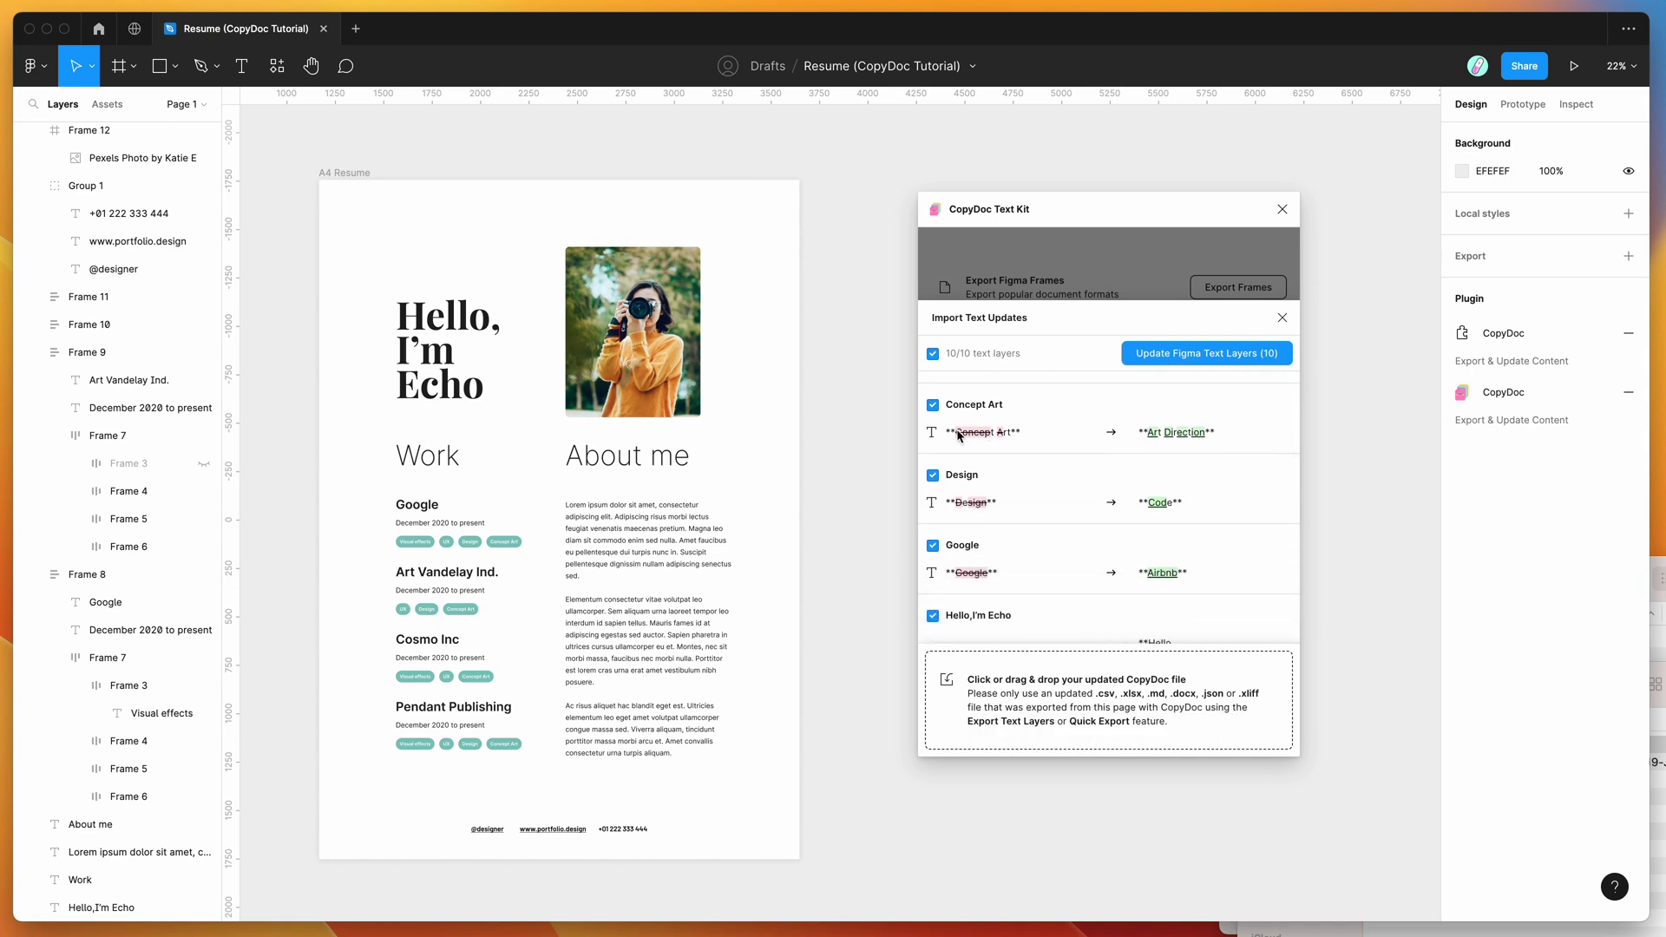
scroll(989, 438, down, 1)
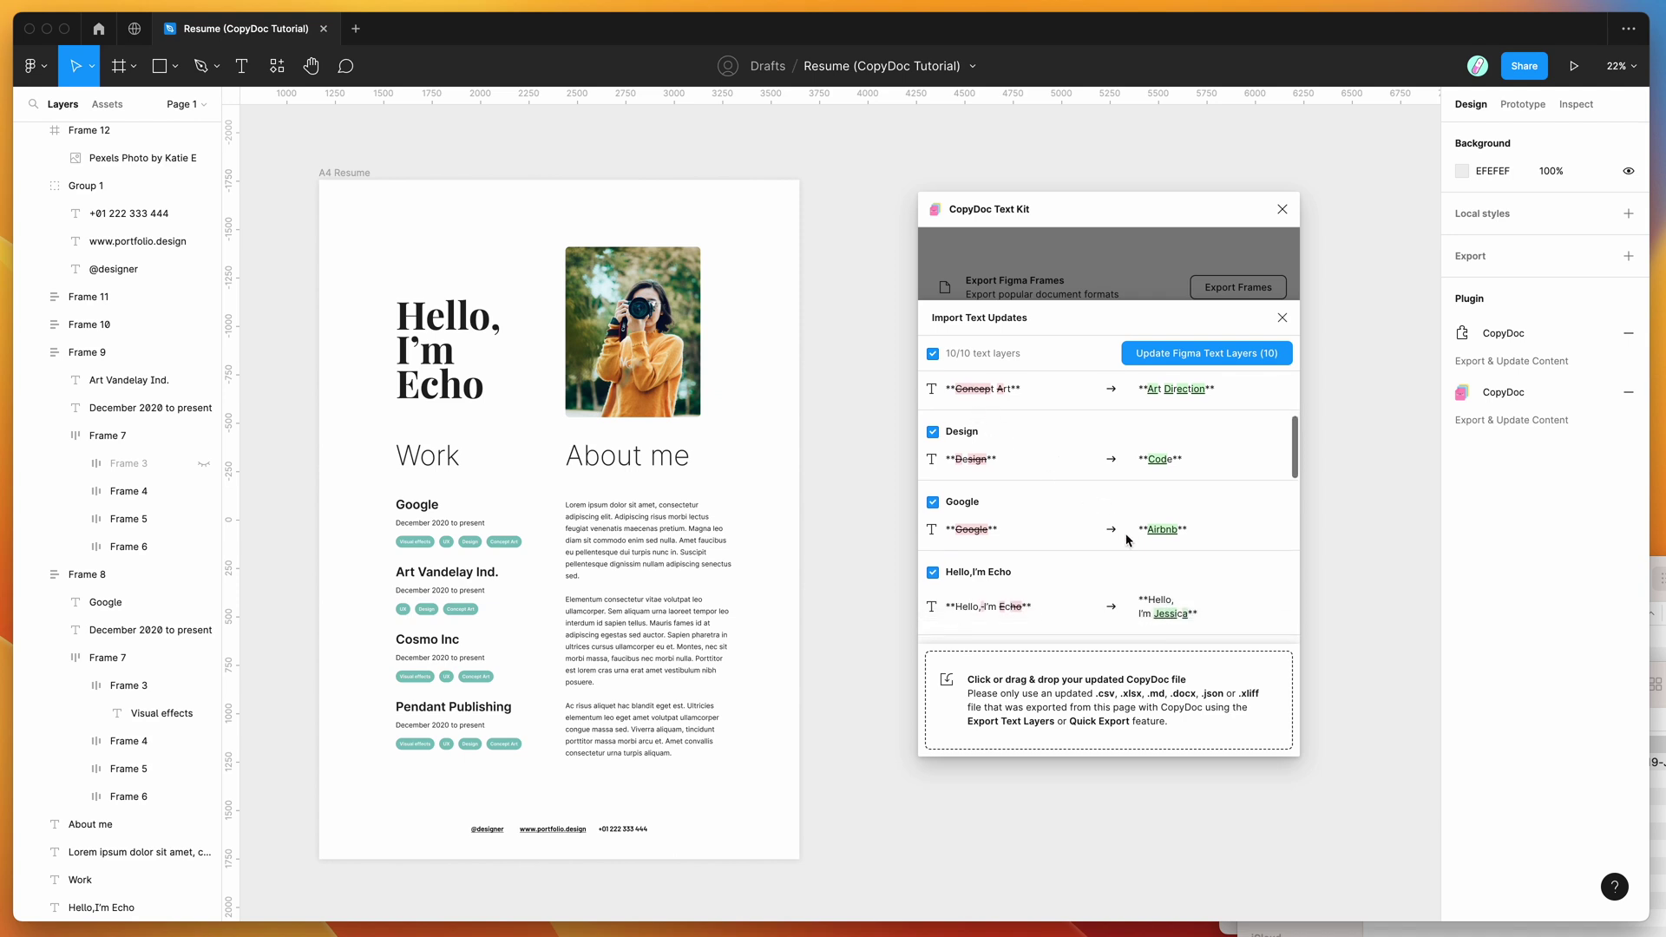
scroll(1073, 507, down, 1)
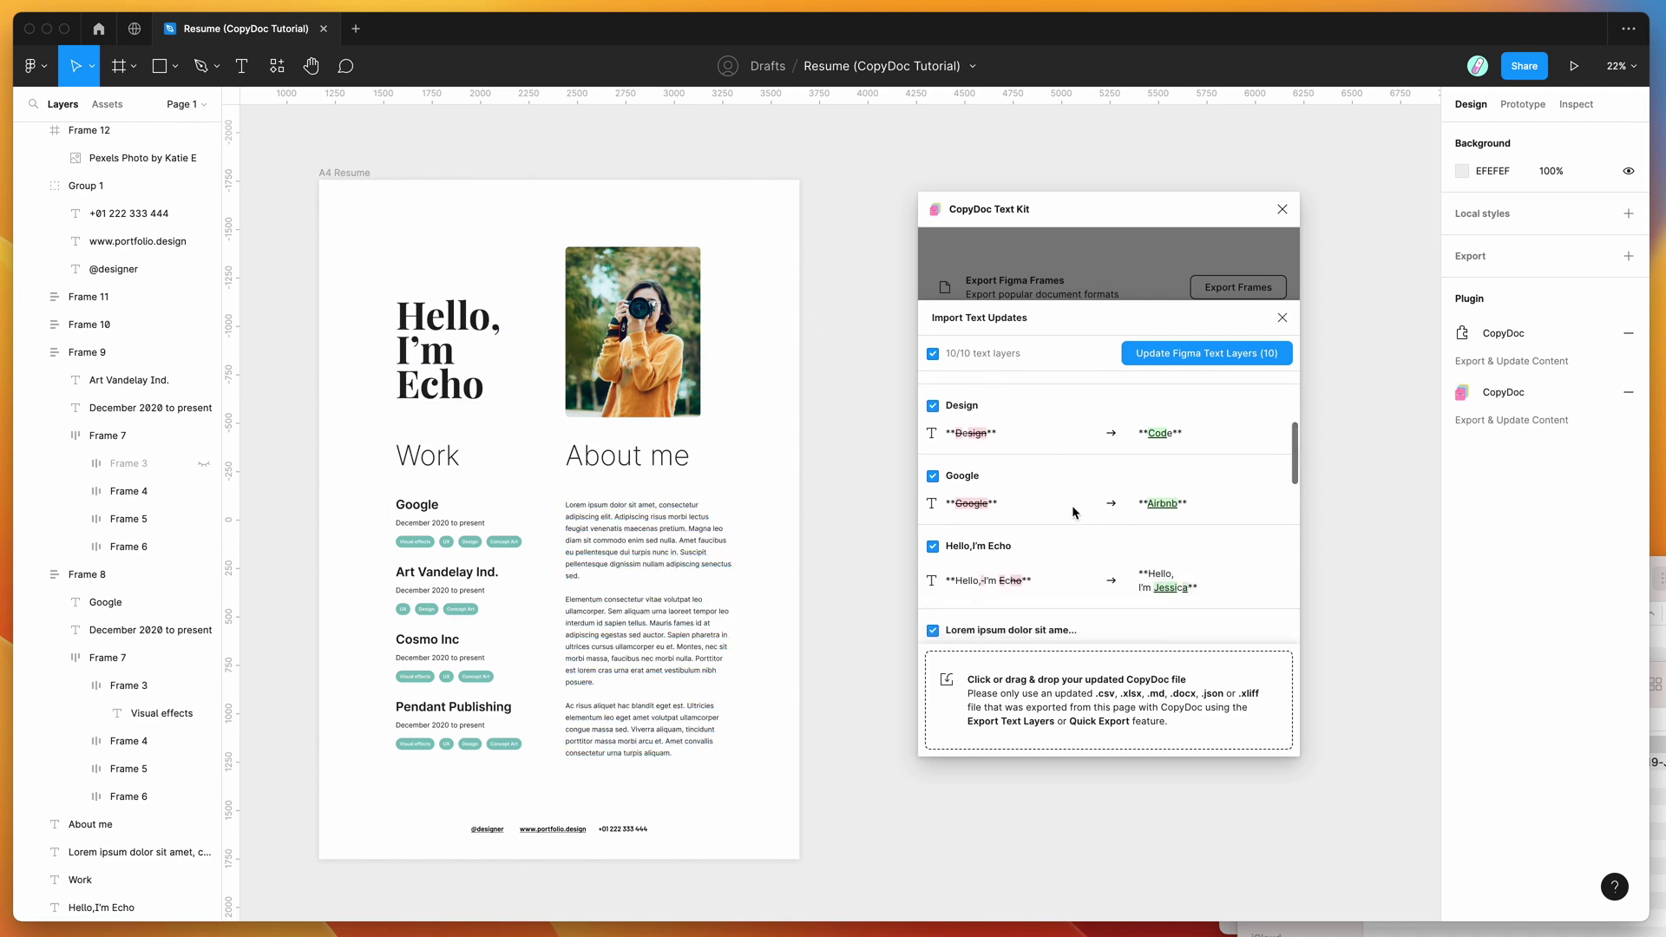
scroll(1067, 539, down, 1)
scroll(1076, 534, down, 3)
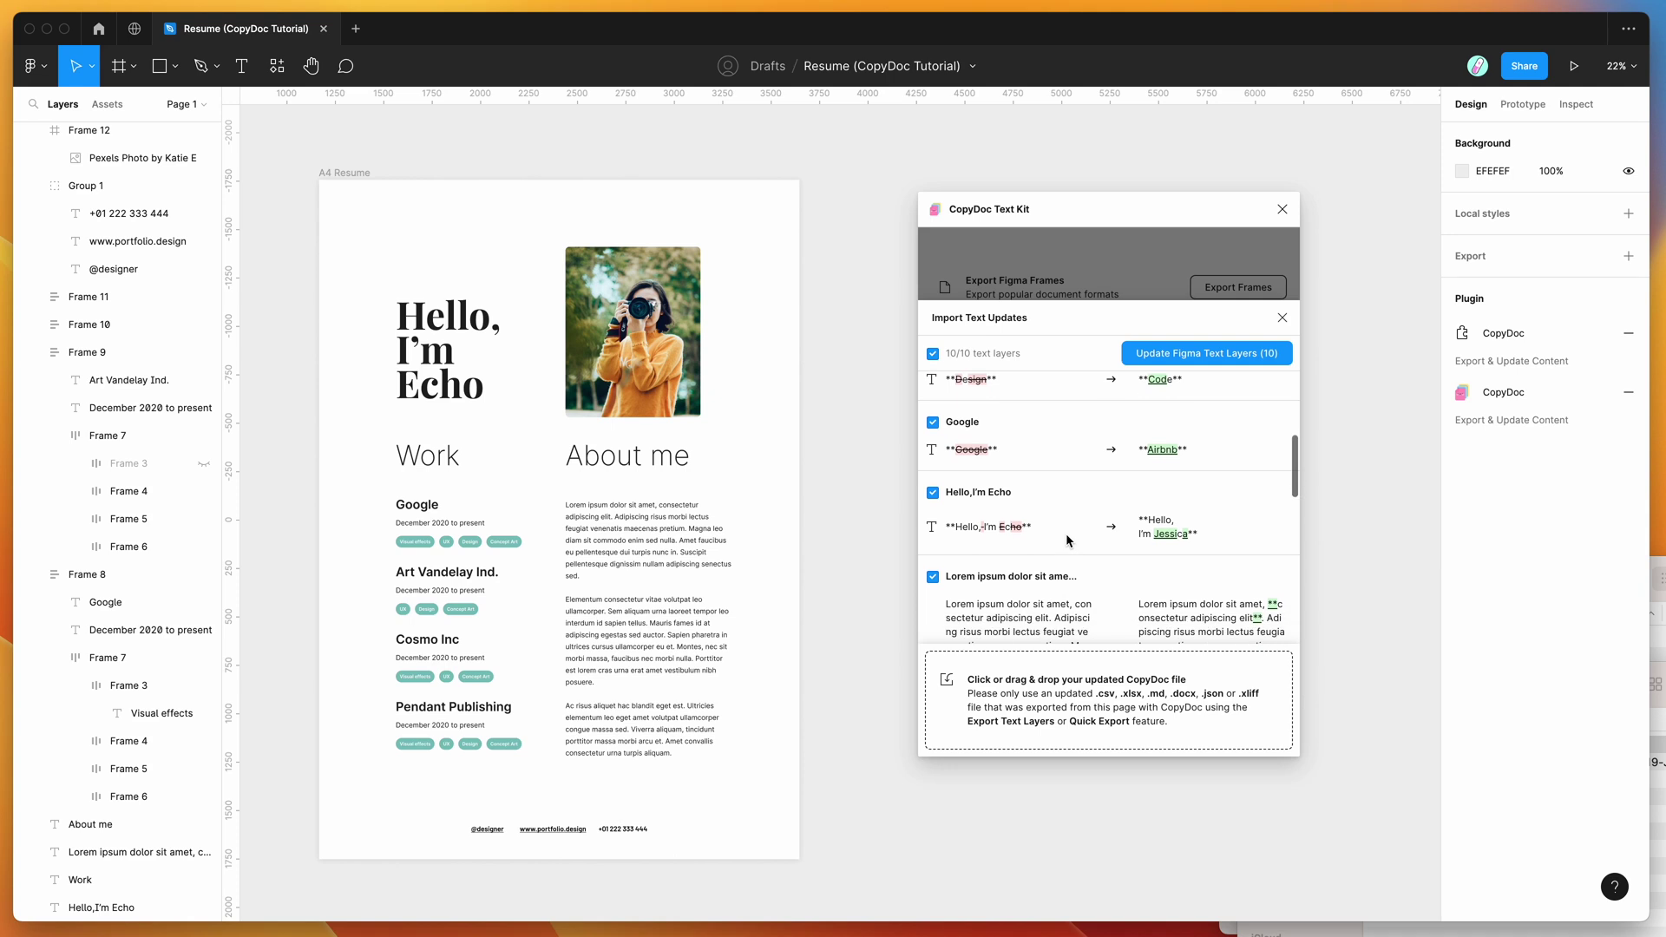
scroll(1093, 521, down, 7)
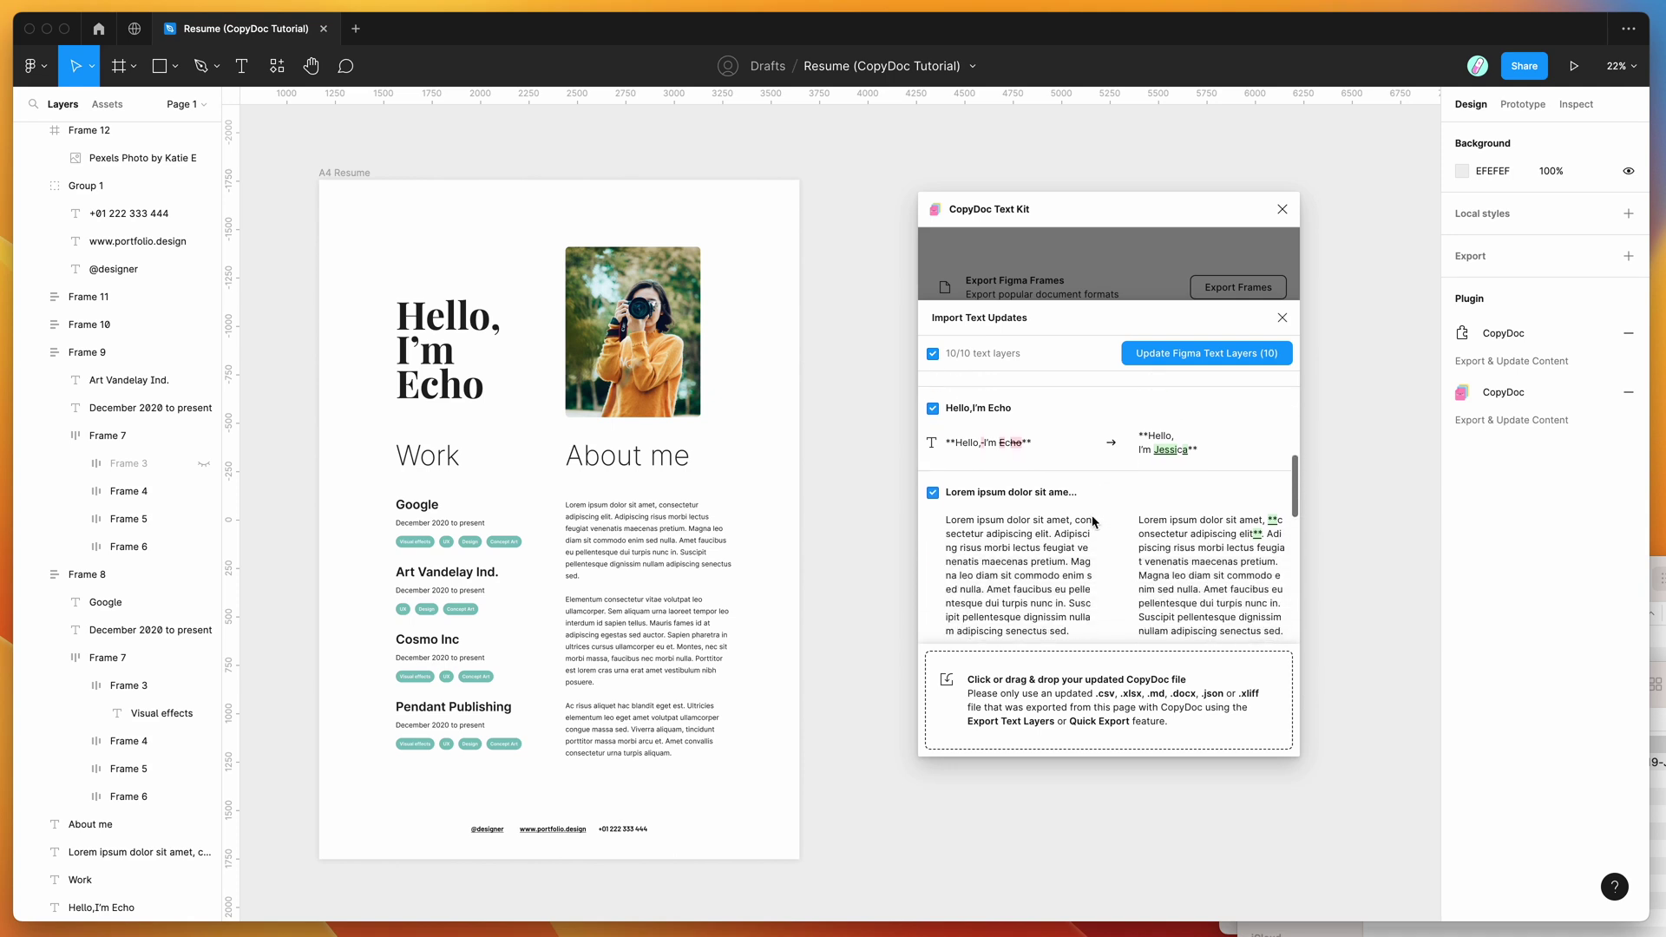
scroll(1094, 521, down, 10)
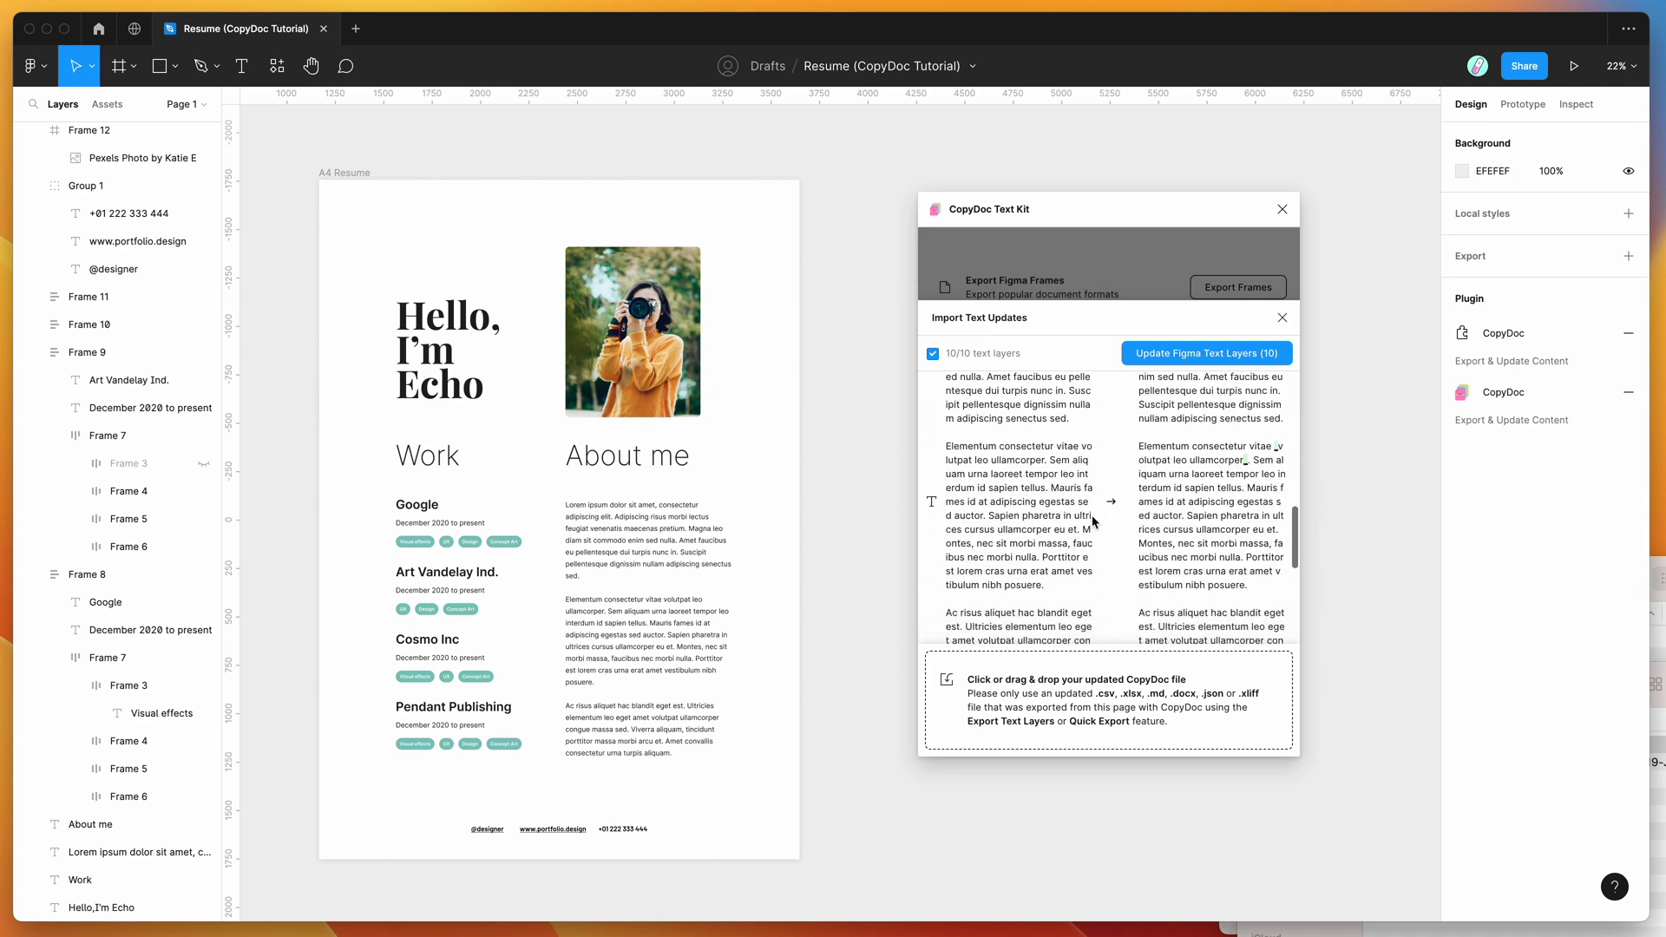
scroll(1093, 522, down, 4)
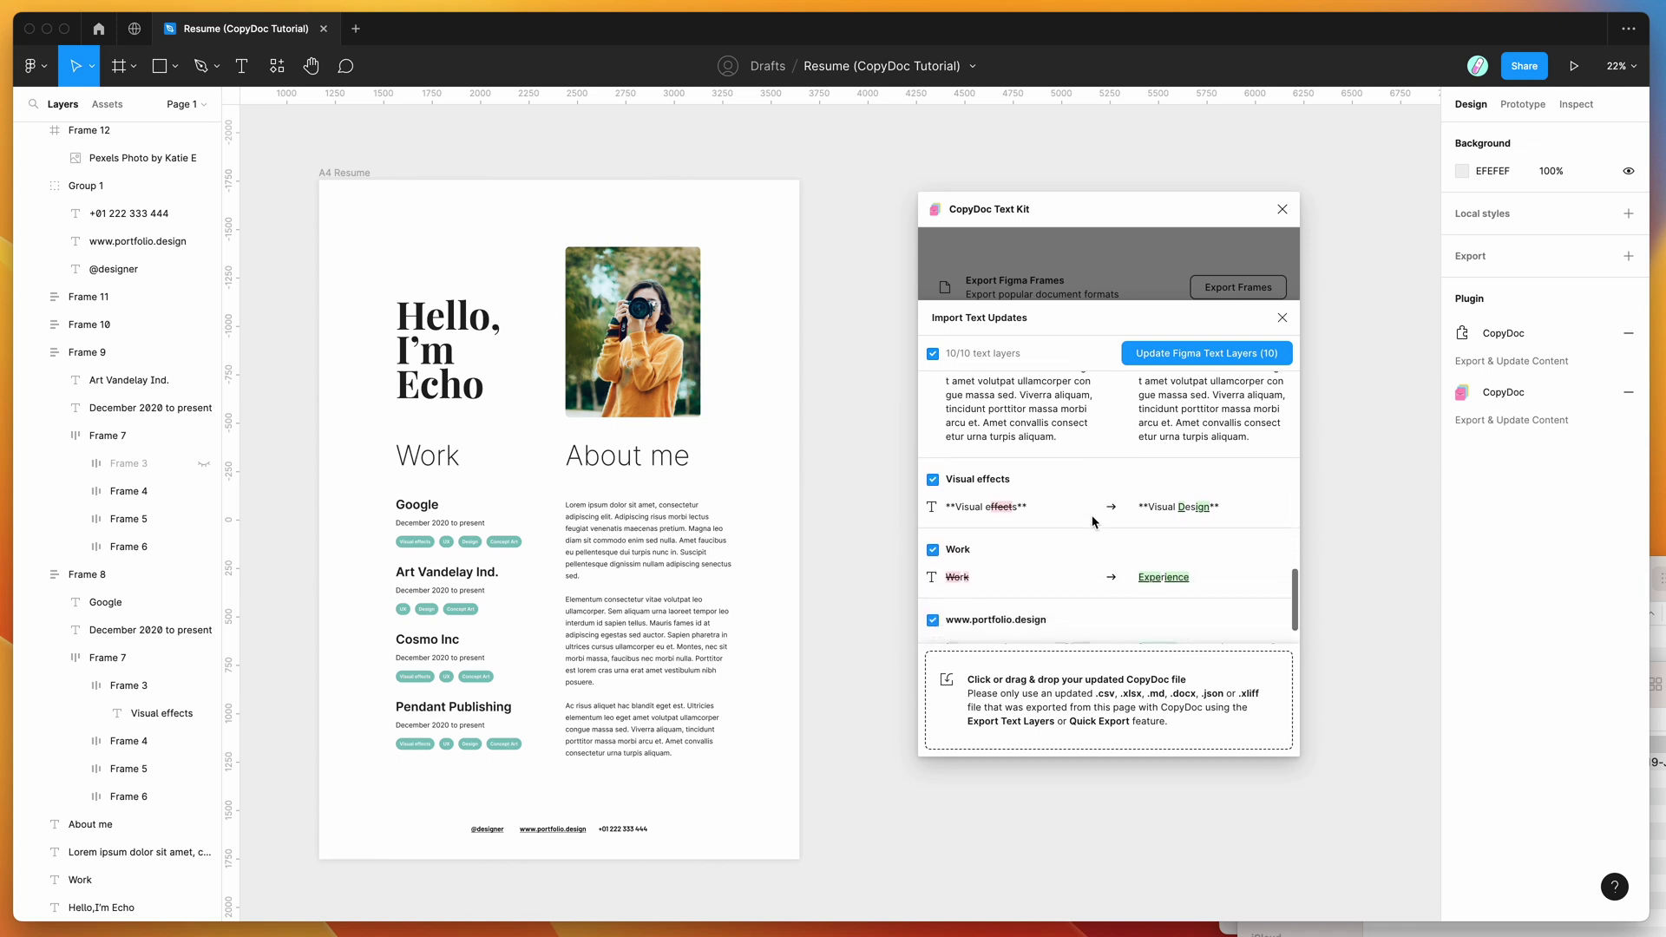
scroll(1093, 522, up, 2)
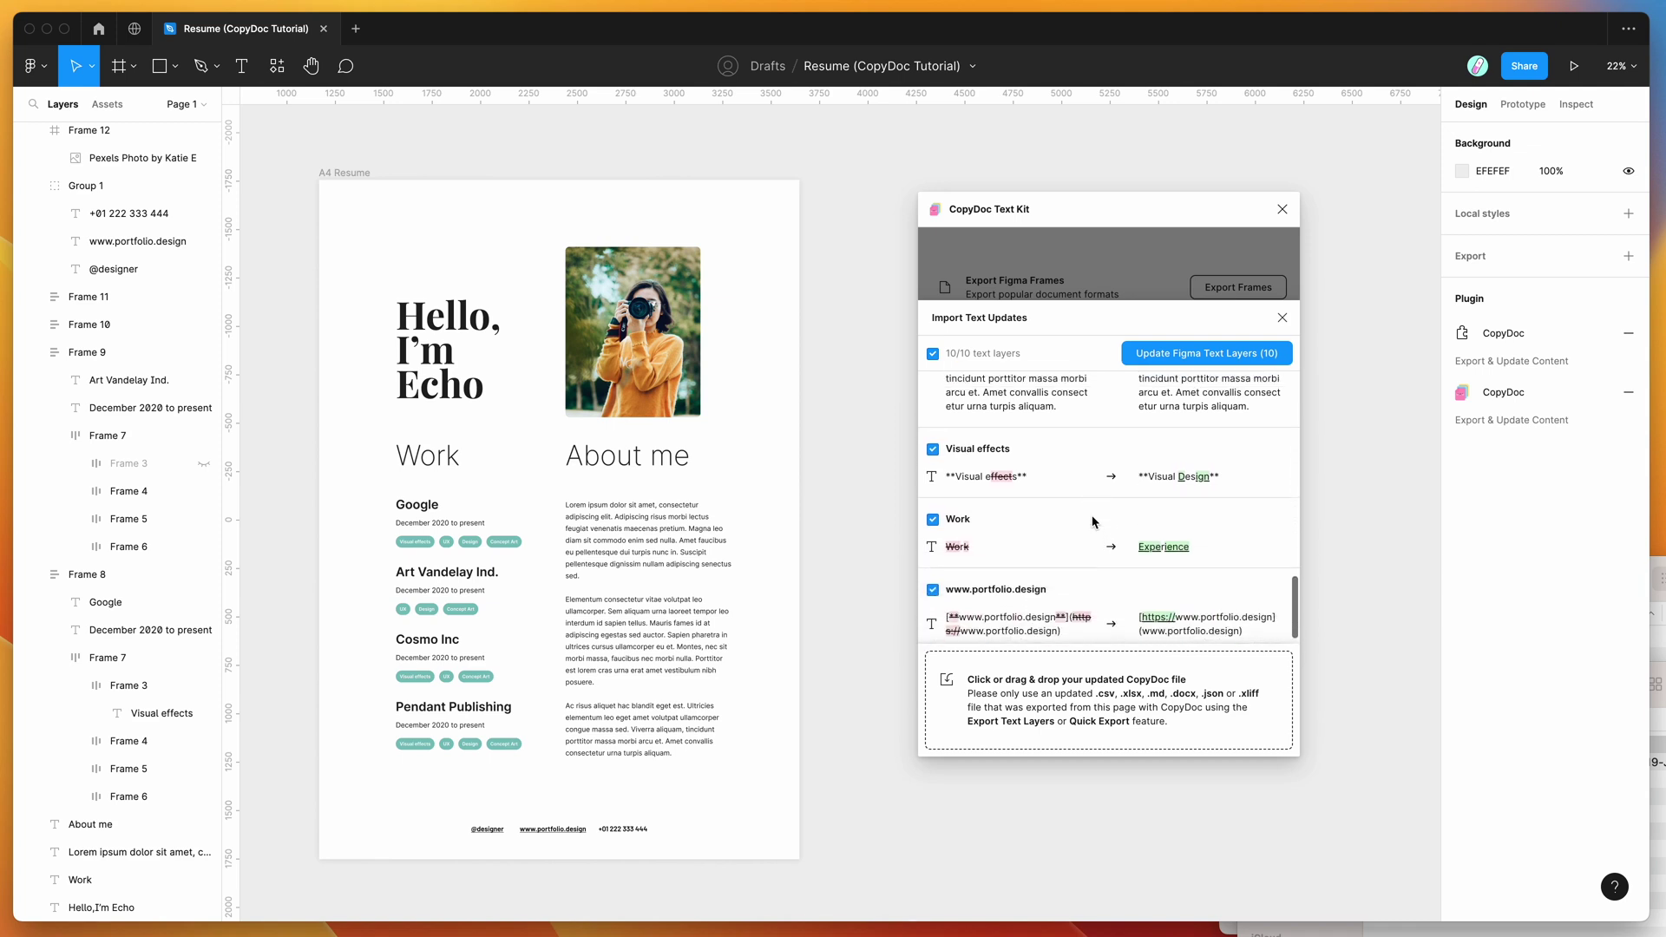
Keep the Work change checked and apply all 10 text updates to the resume
click(989, 491)
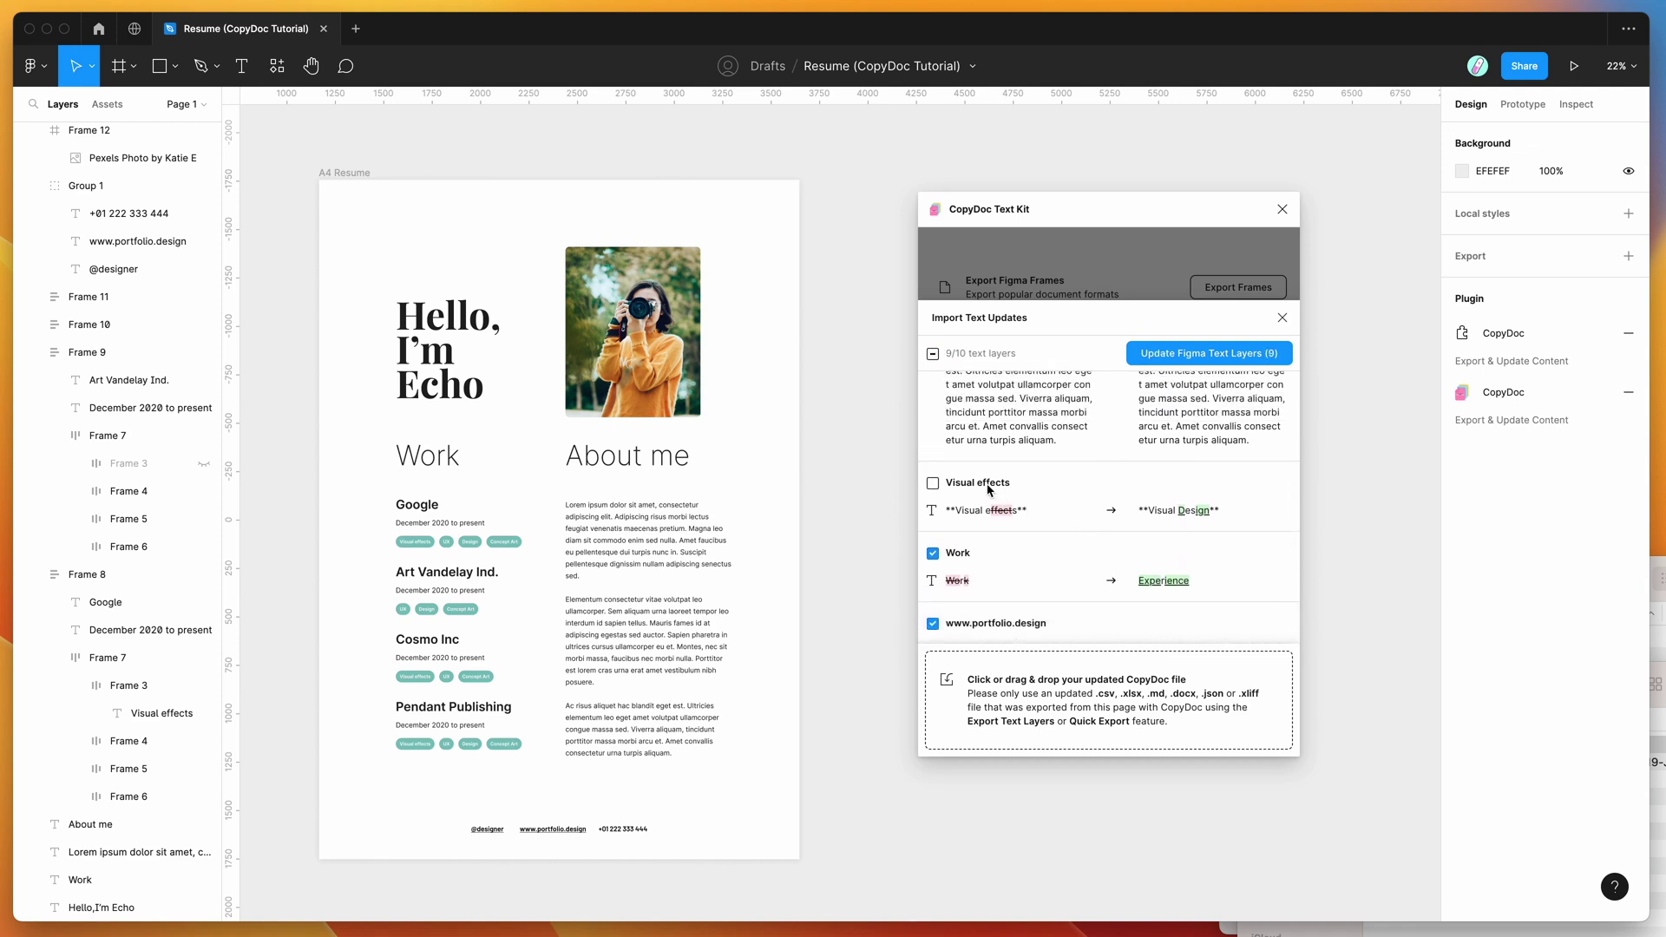
click(954, 560)
scroll(1045, 554, up, 5)
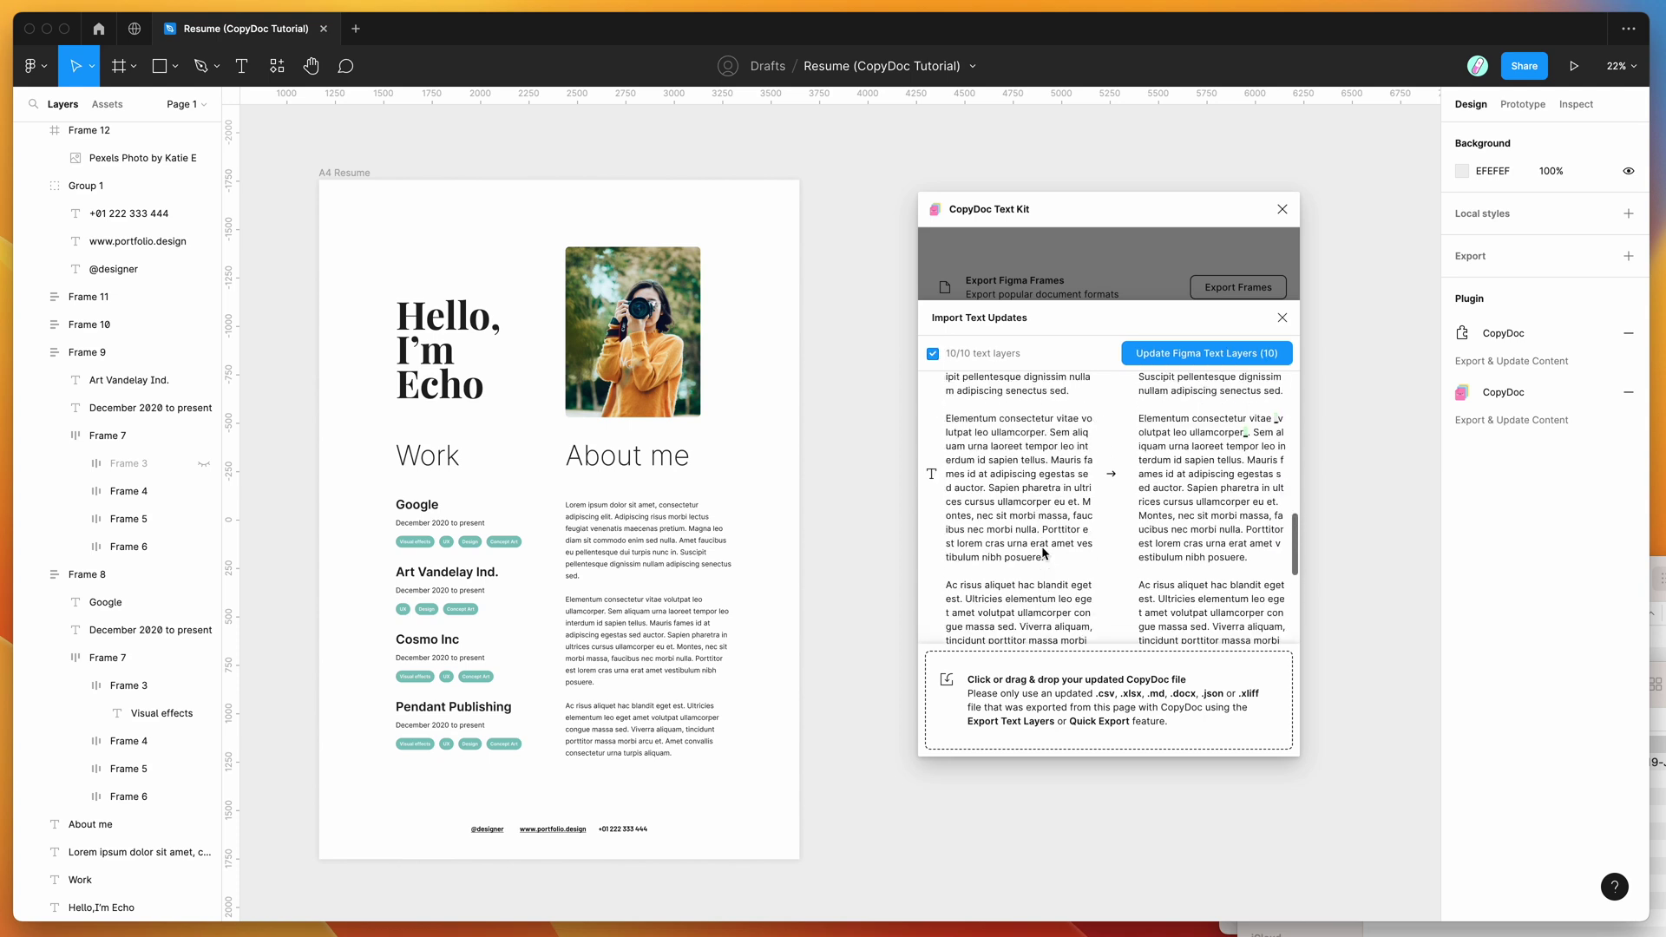
scroll(1176, 449, up, 10)
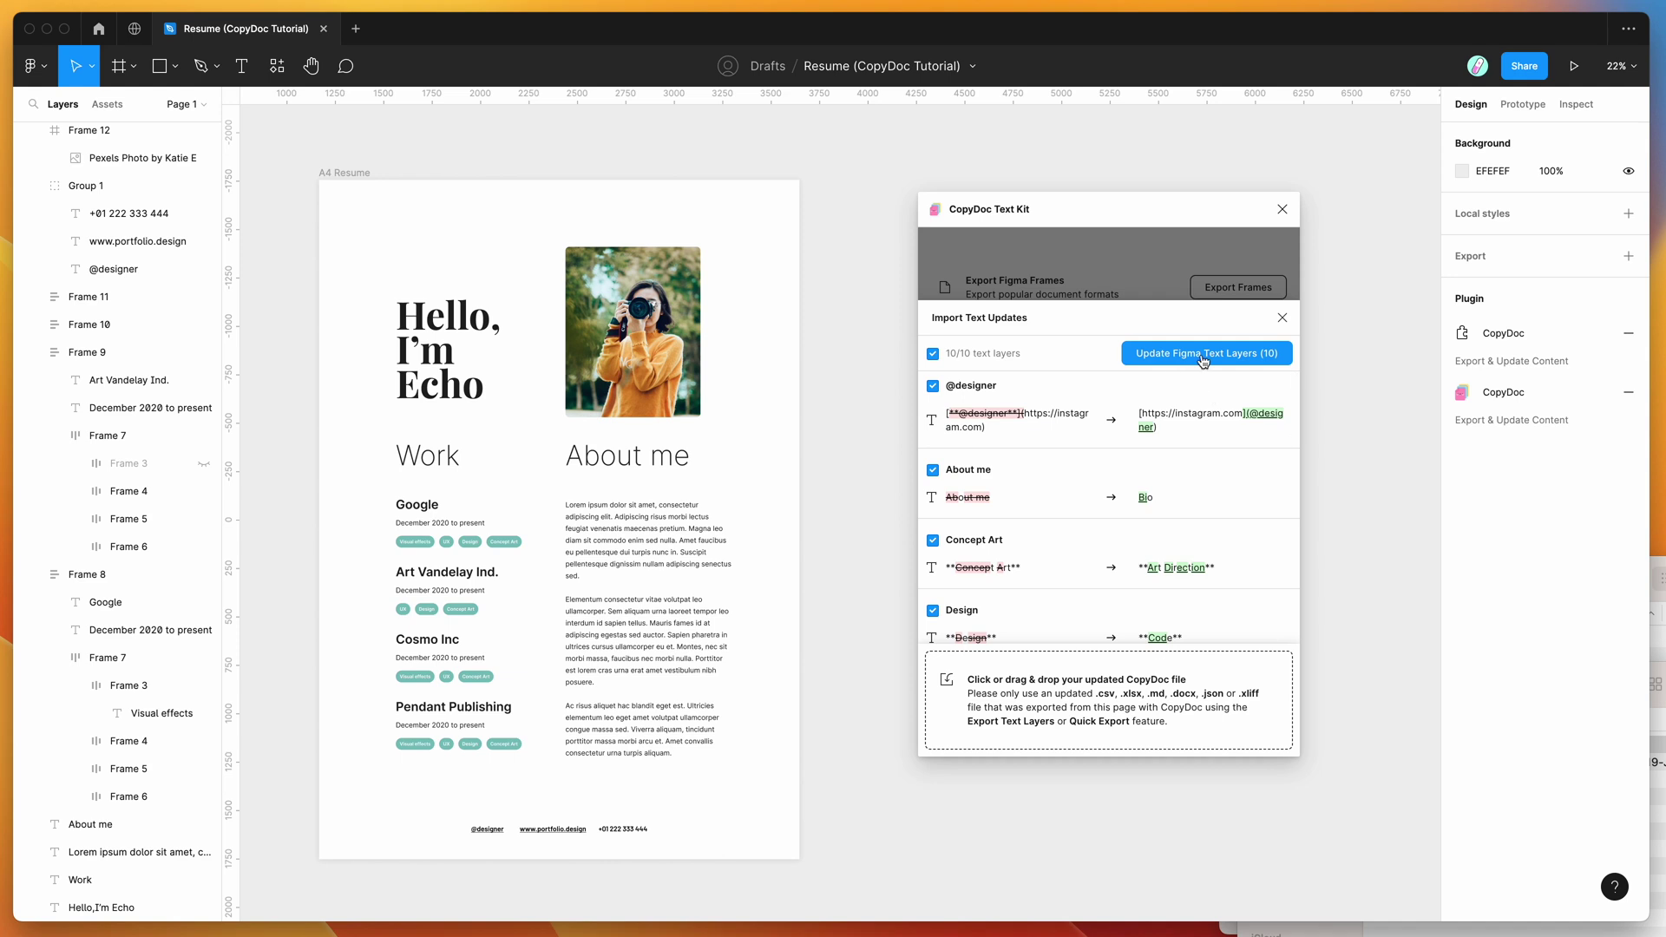
scroll(1121, 472, down, 3)
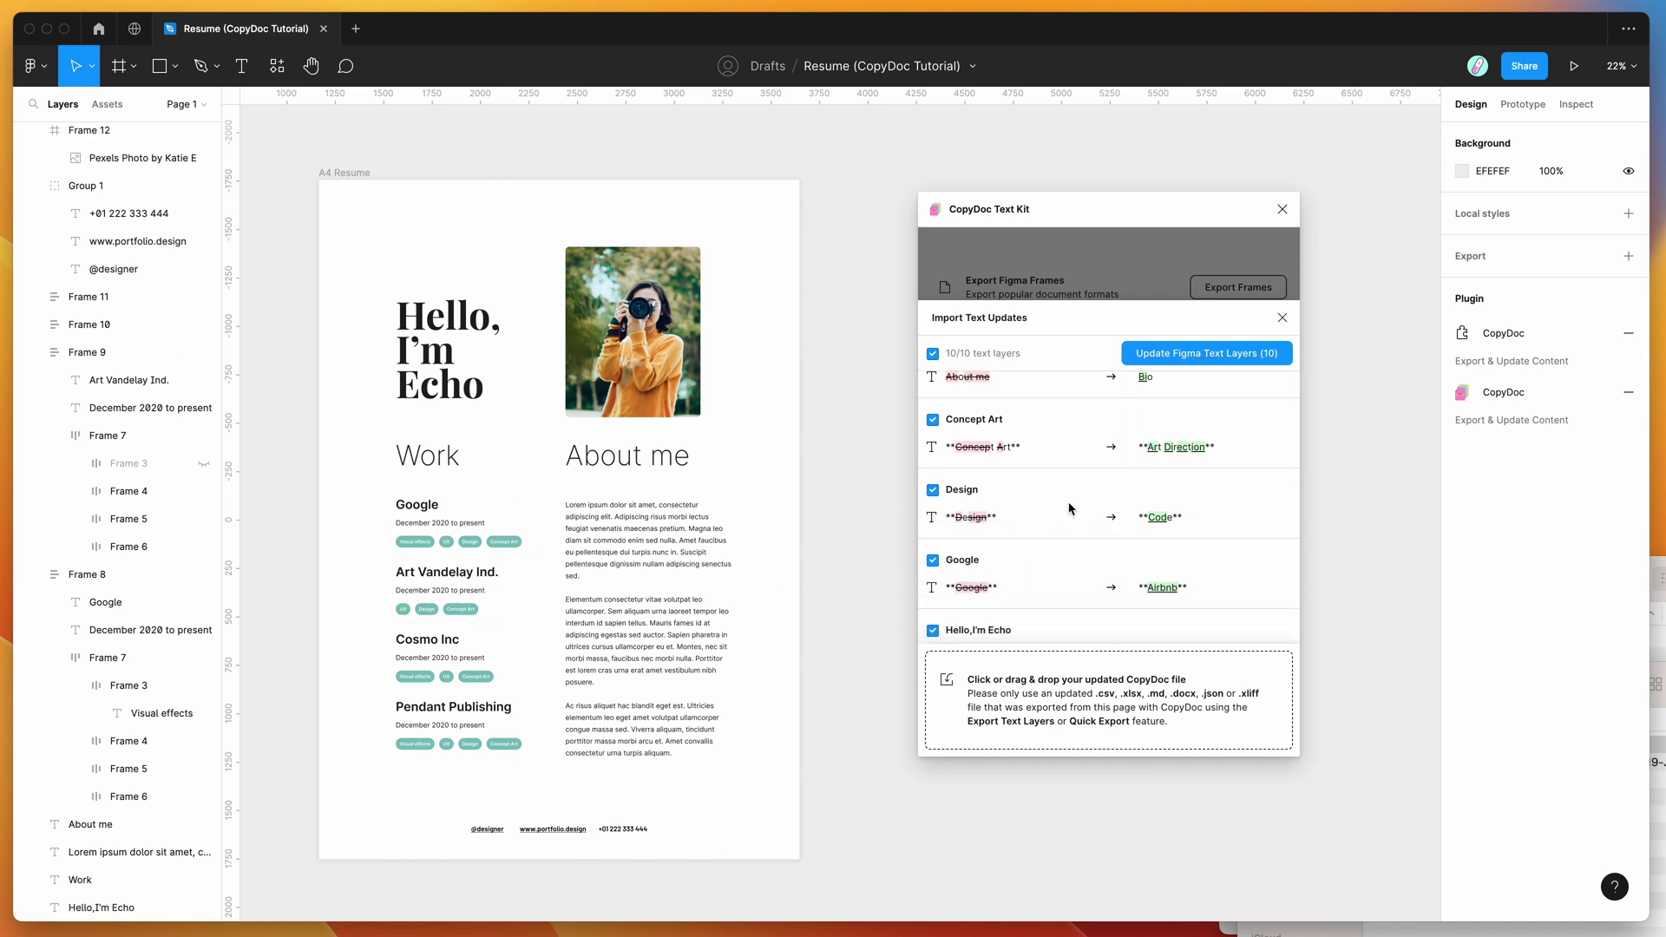
click(1186, 358)
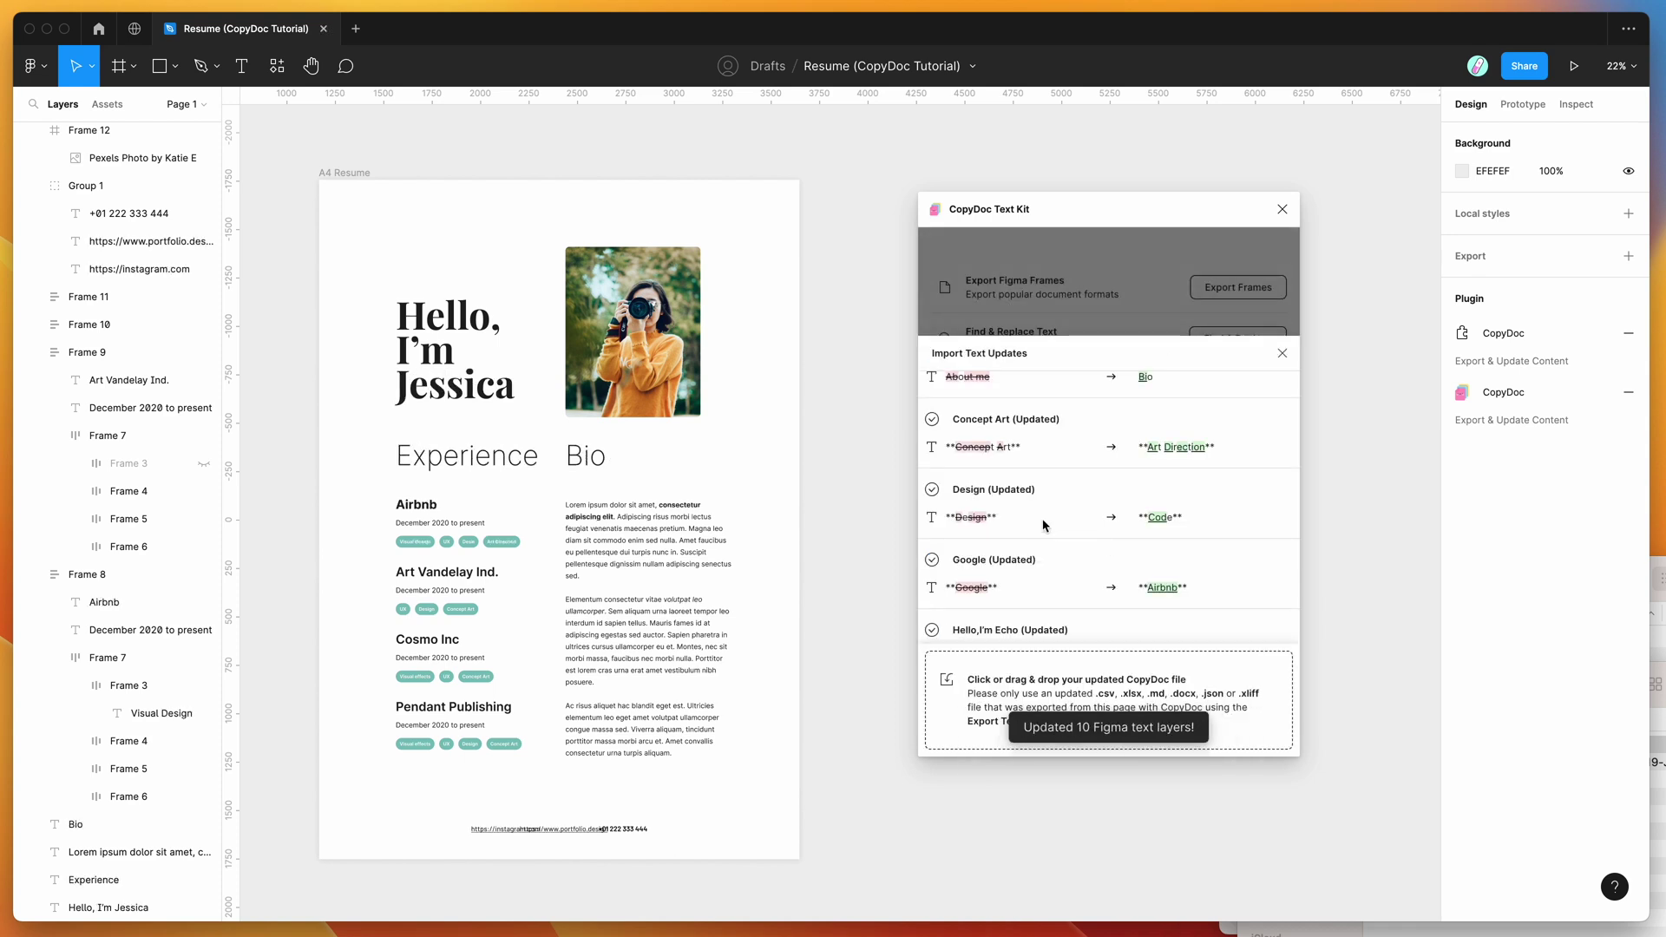
Check that the resume headline now reads Hello, I'm Jessica
scroll(1099, 524, down, 1)
scroll(1099, 493, down, 3)
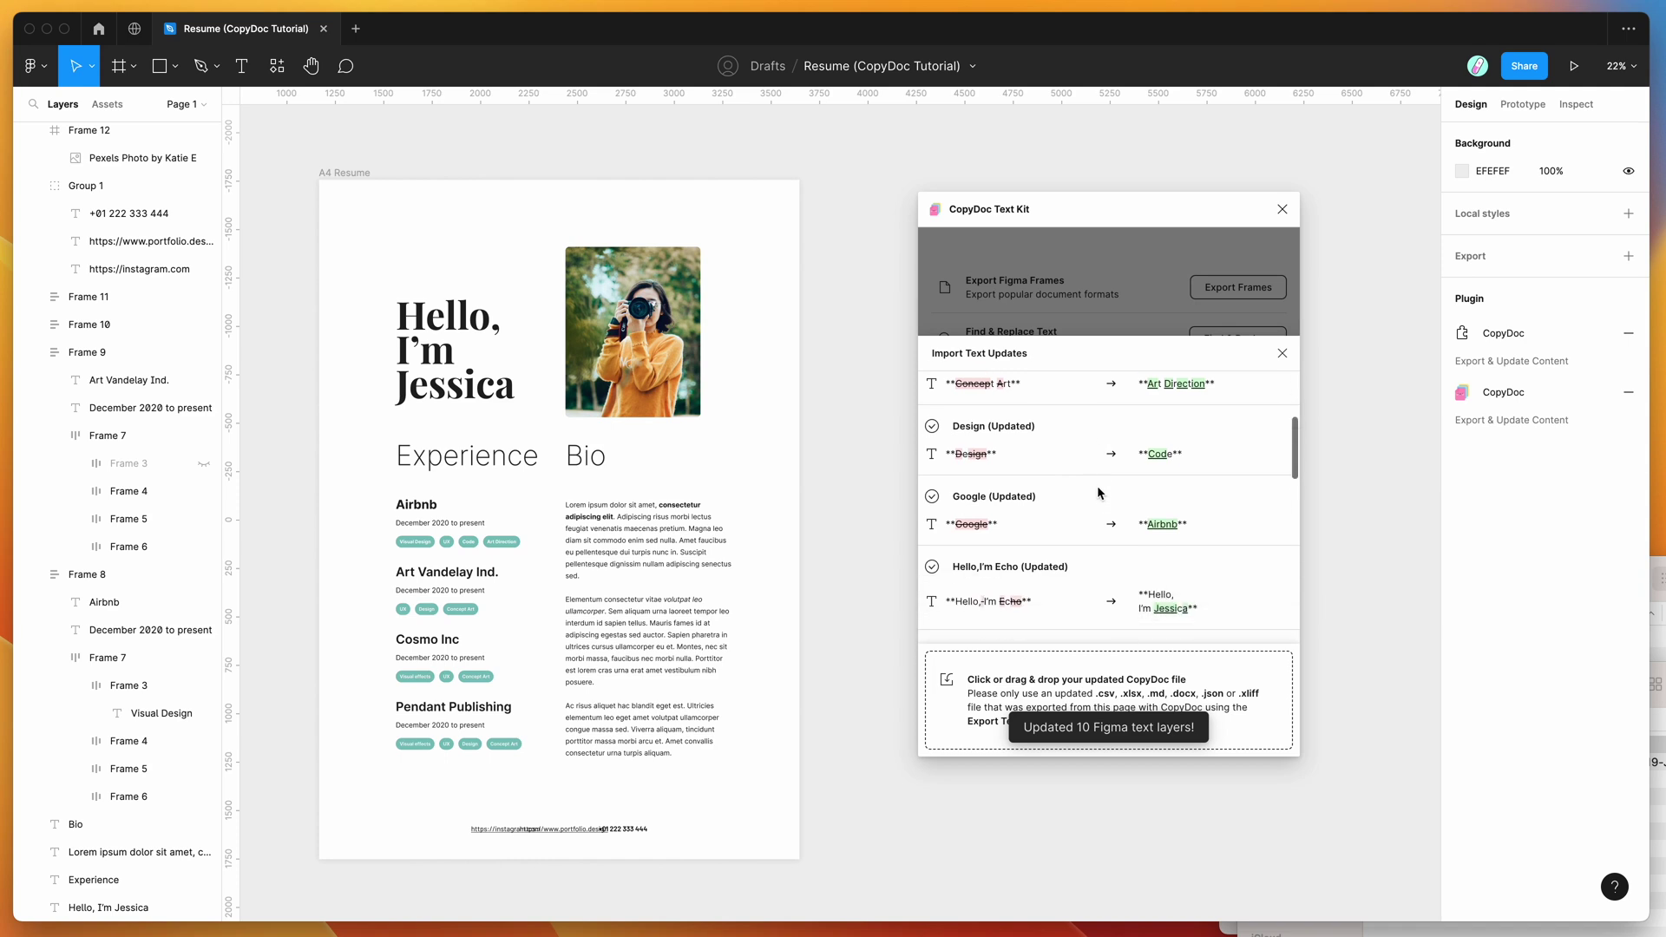
scroll(1118, 523, down, 2)
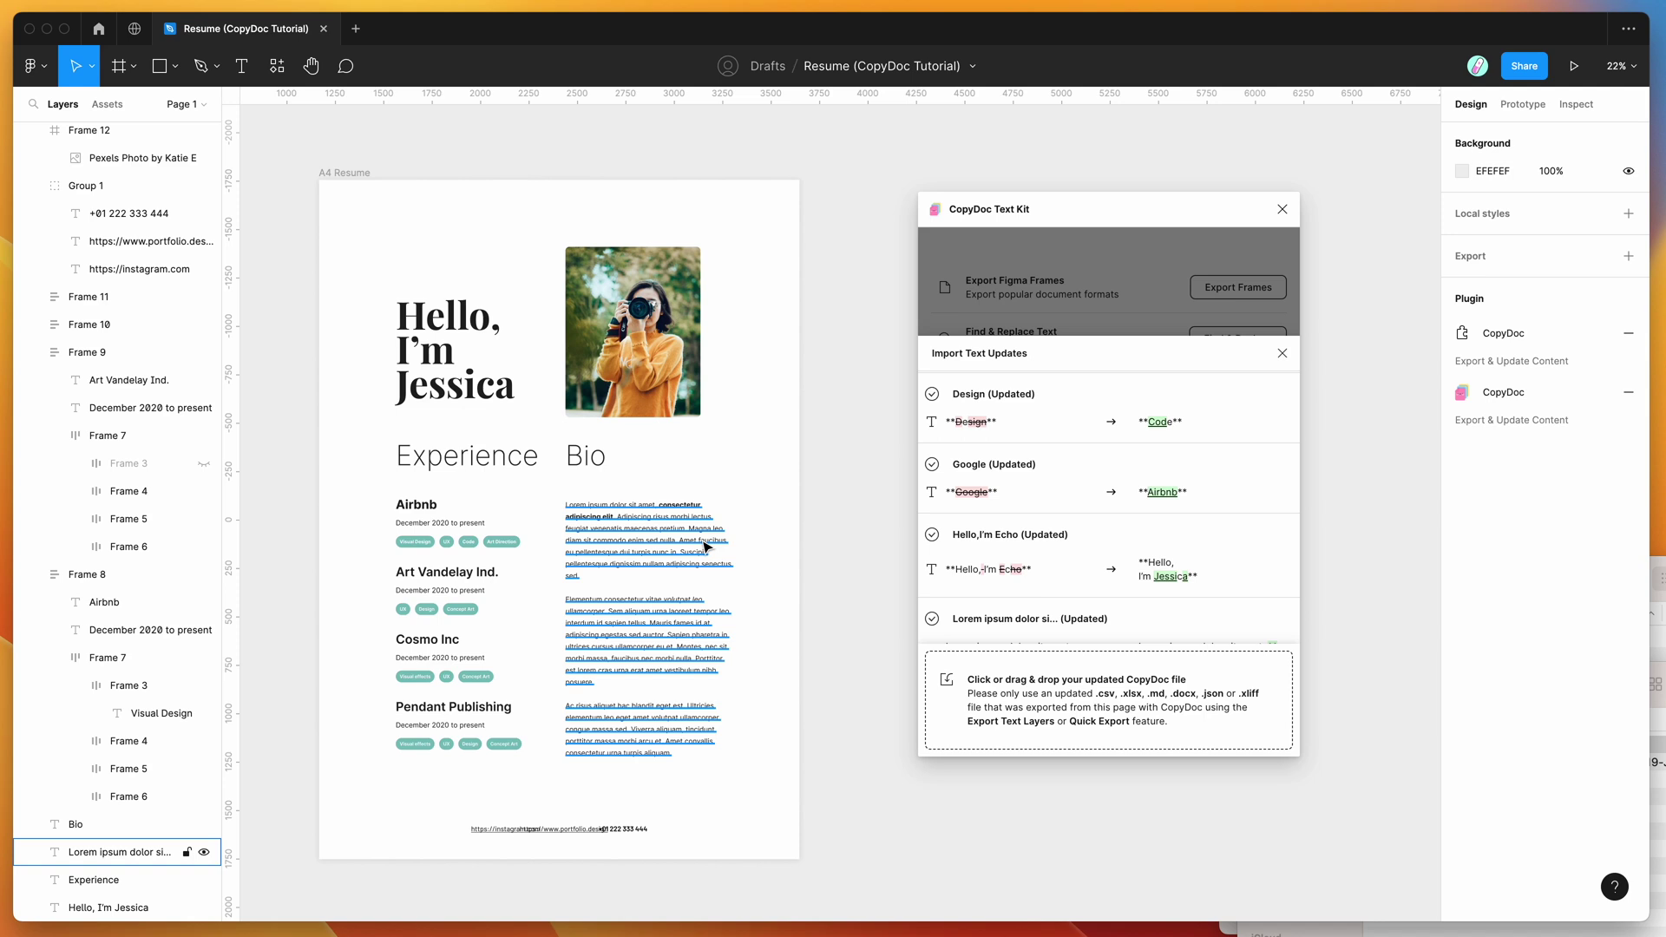
scroll(705, 547, up, 1)
scroll(698, 546, up, 6)
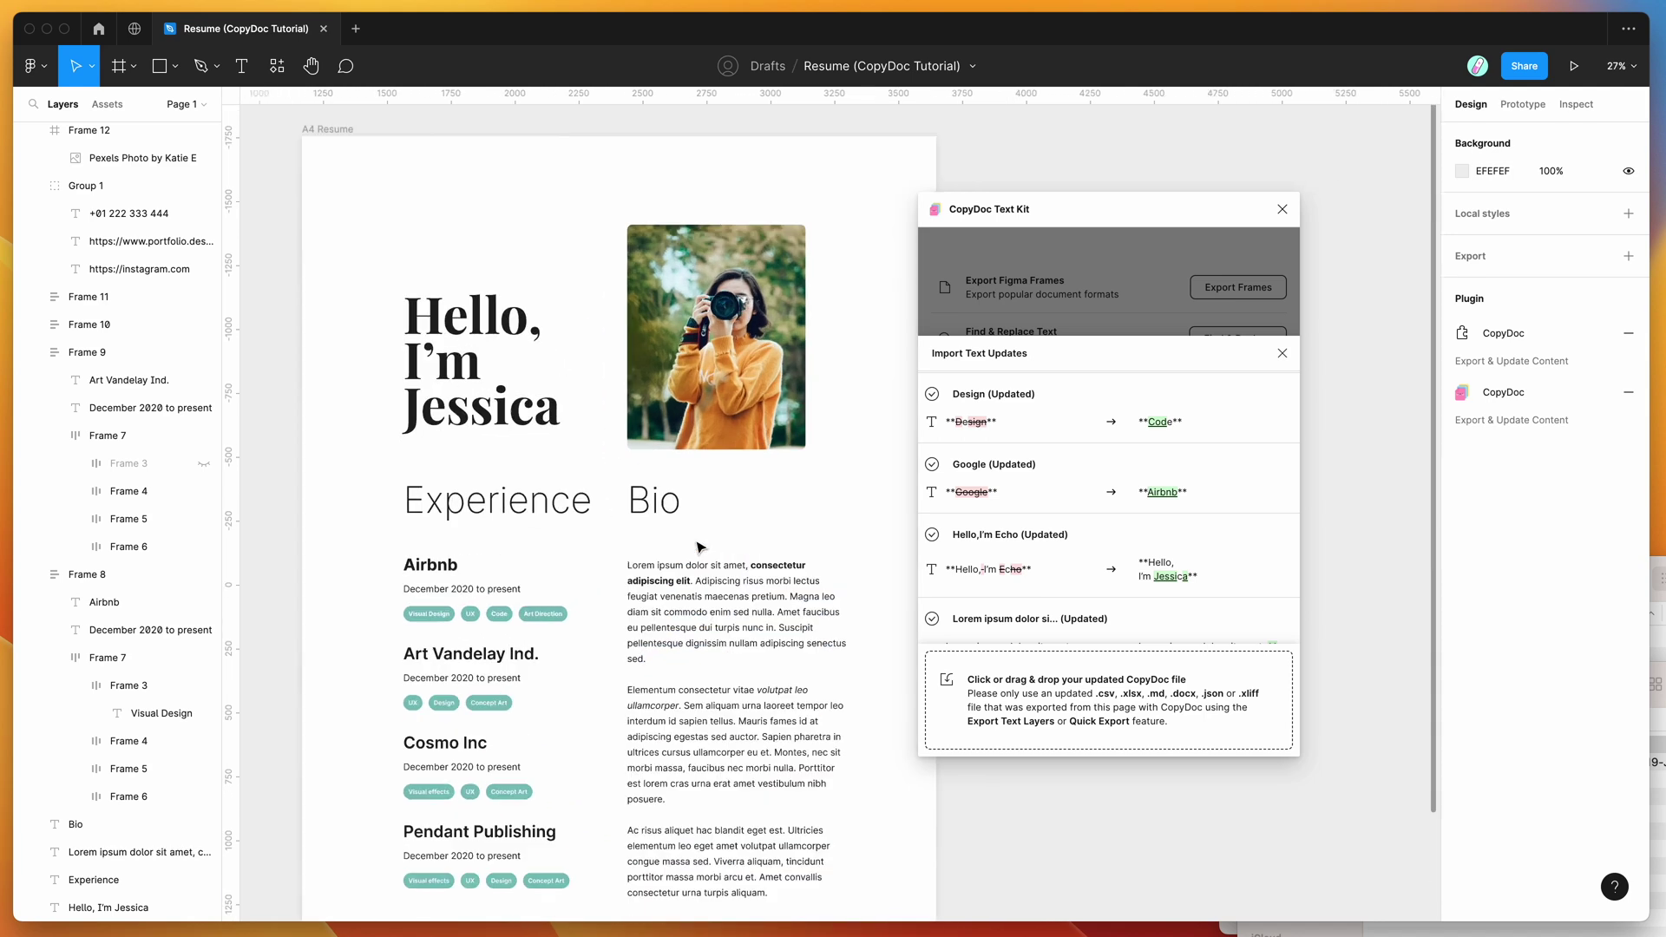
scroll(699, 547, down, 2)
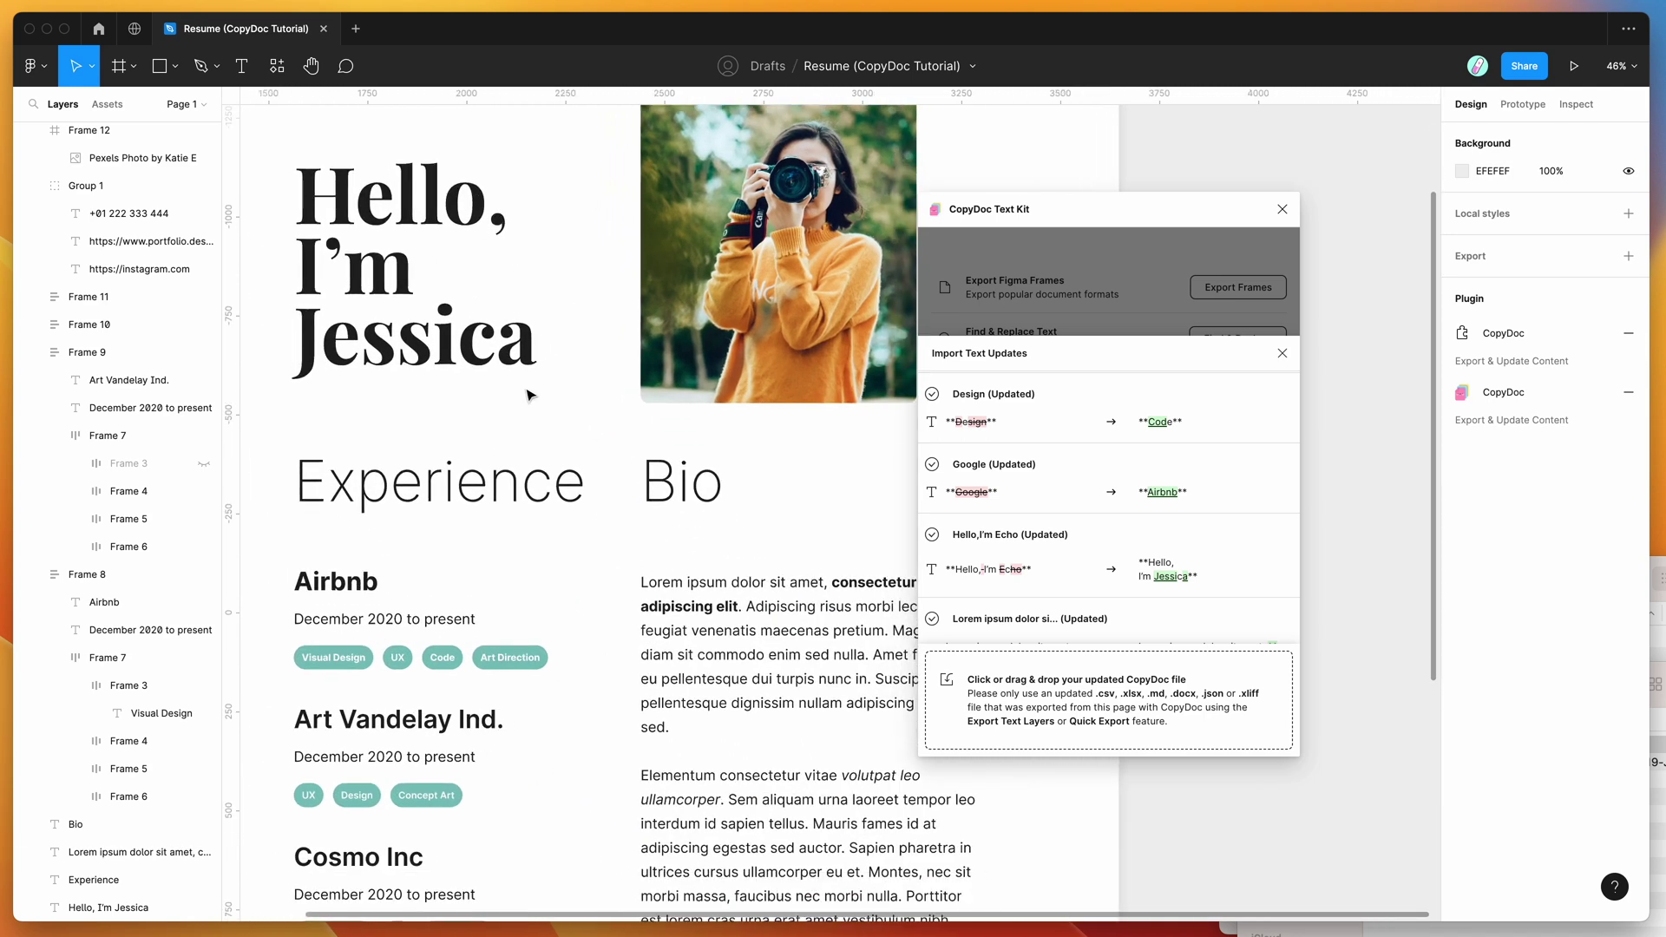
click(425, 347)
key(Return)
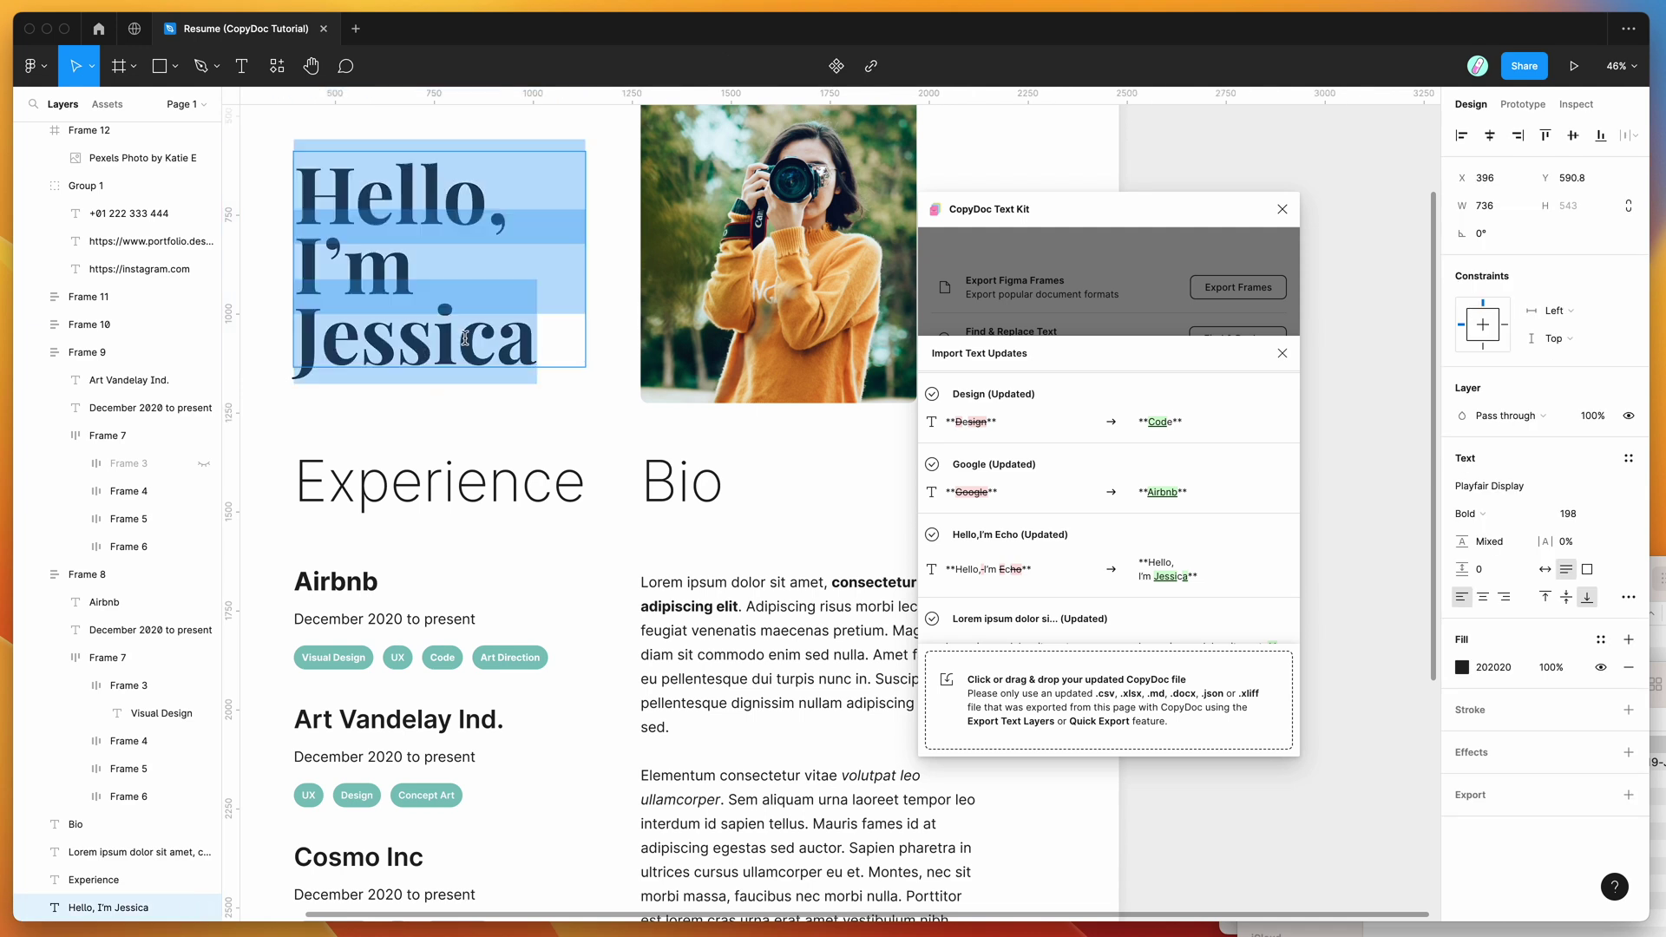
Inspect the updated Experience, Bio and Airbnb headings on the canvas
click(496, 497)
double_click(497, 497)
key(Escape)
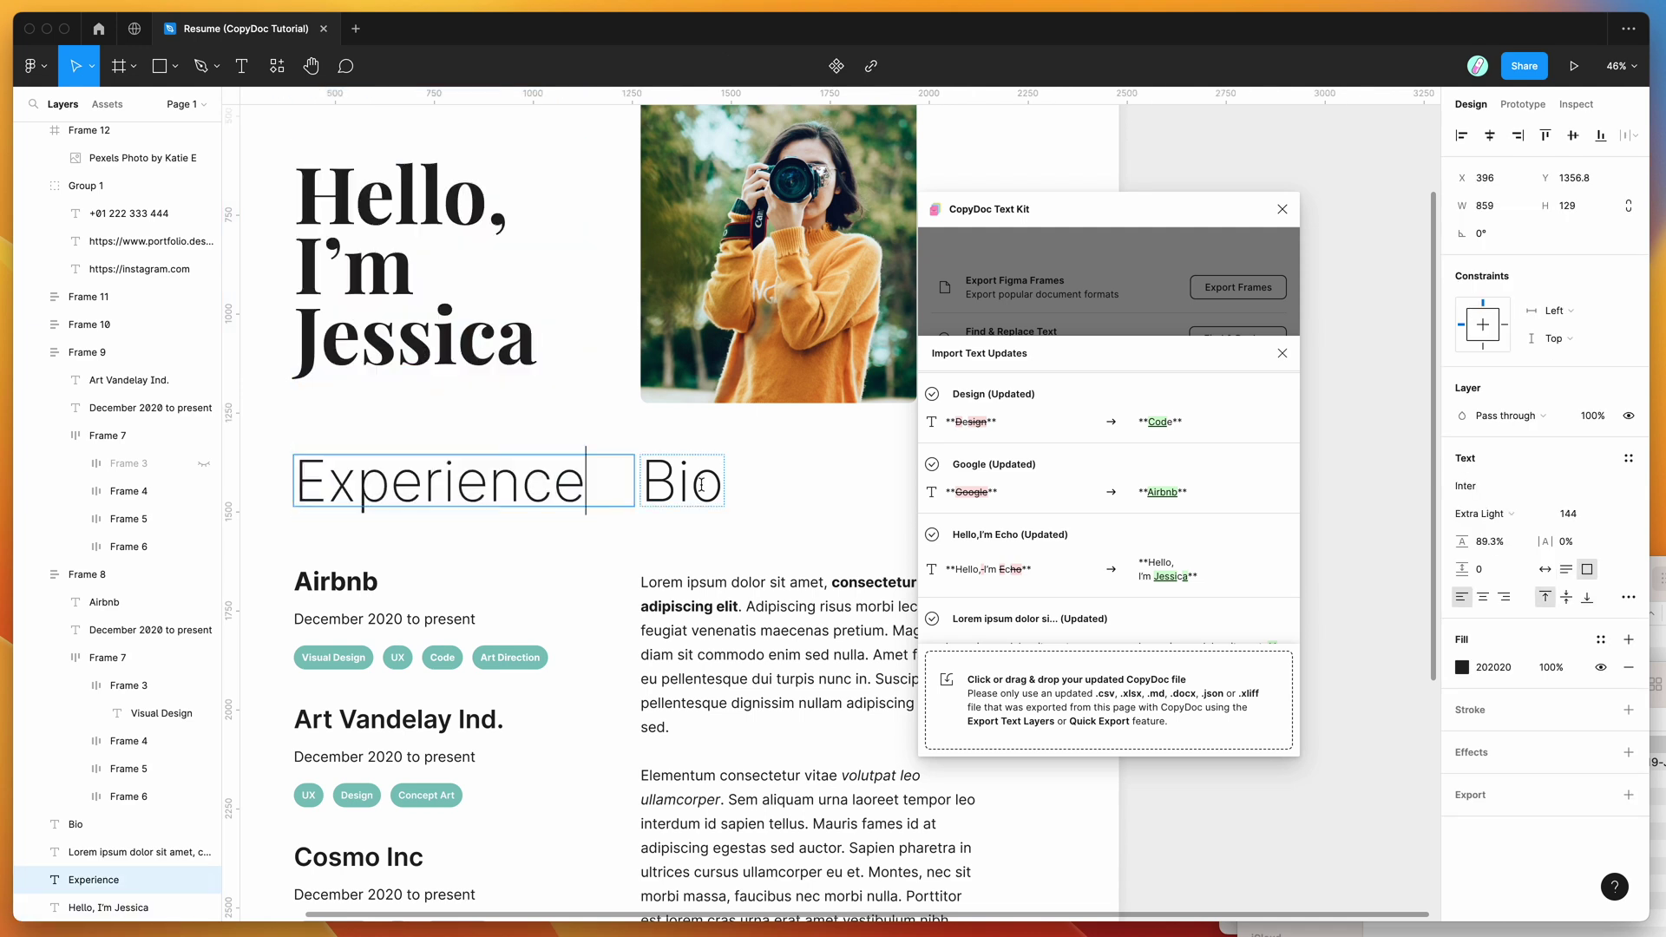
click(682, 482)
click(375, 580)
double_click(375, 580)
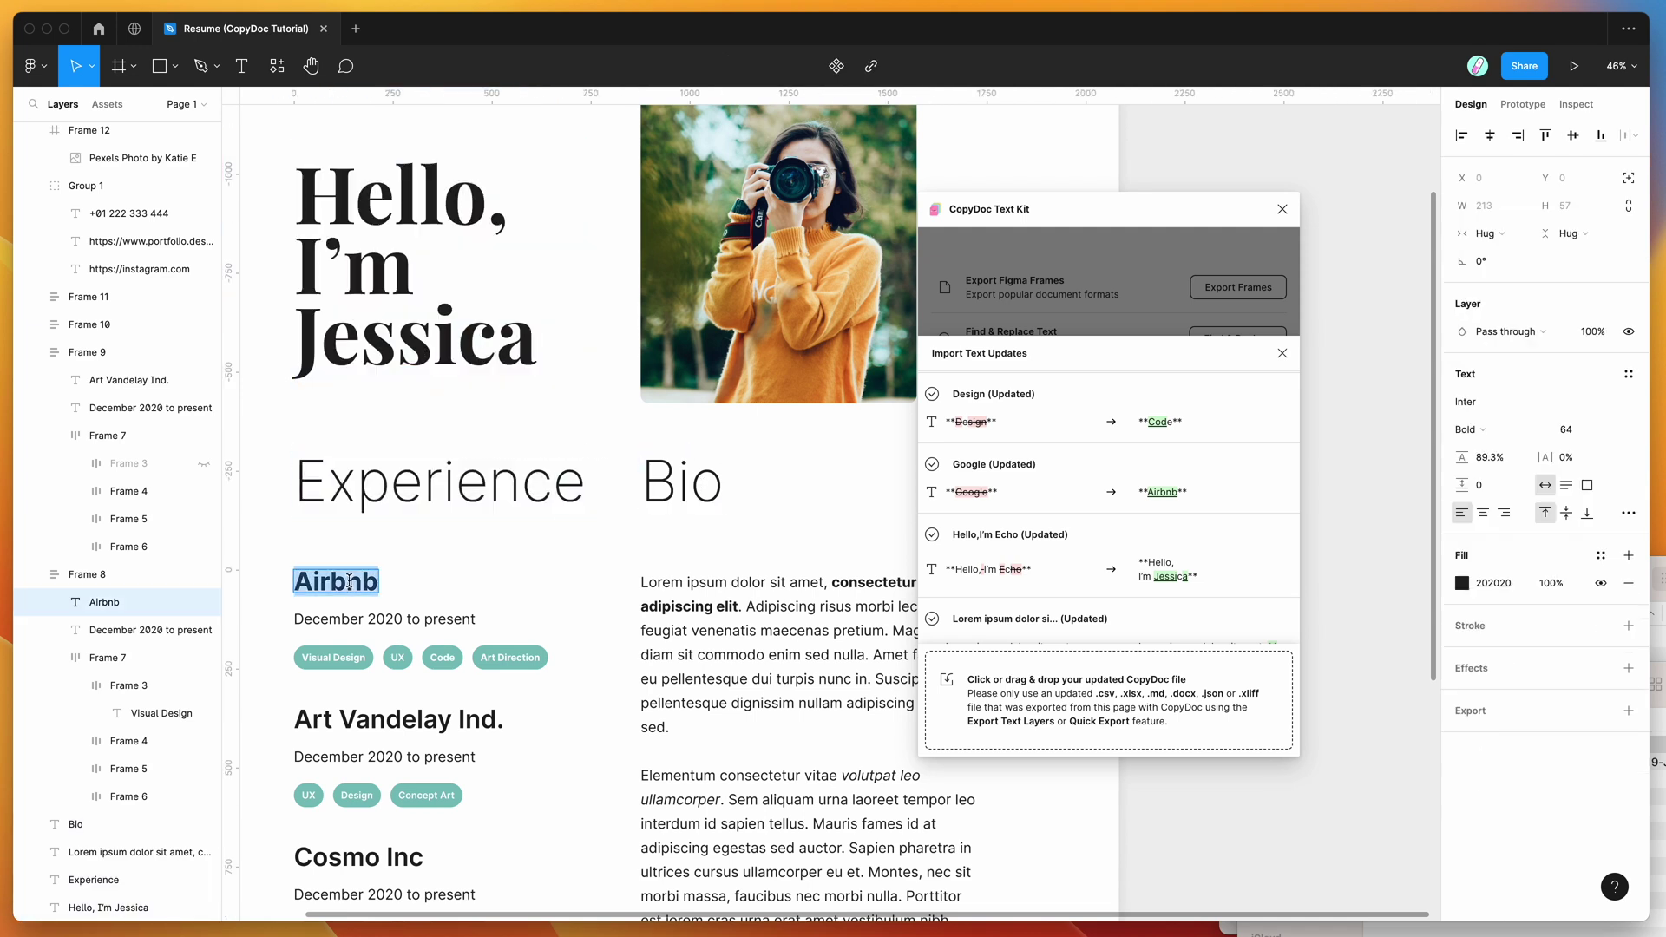
scroll(356, 588, down, 2)
click(341, 516)
double_click(341, 516)
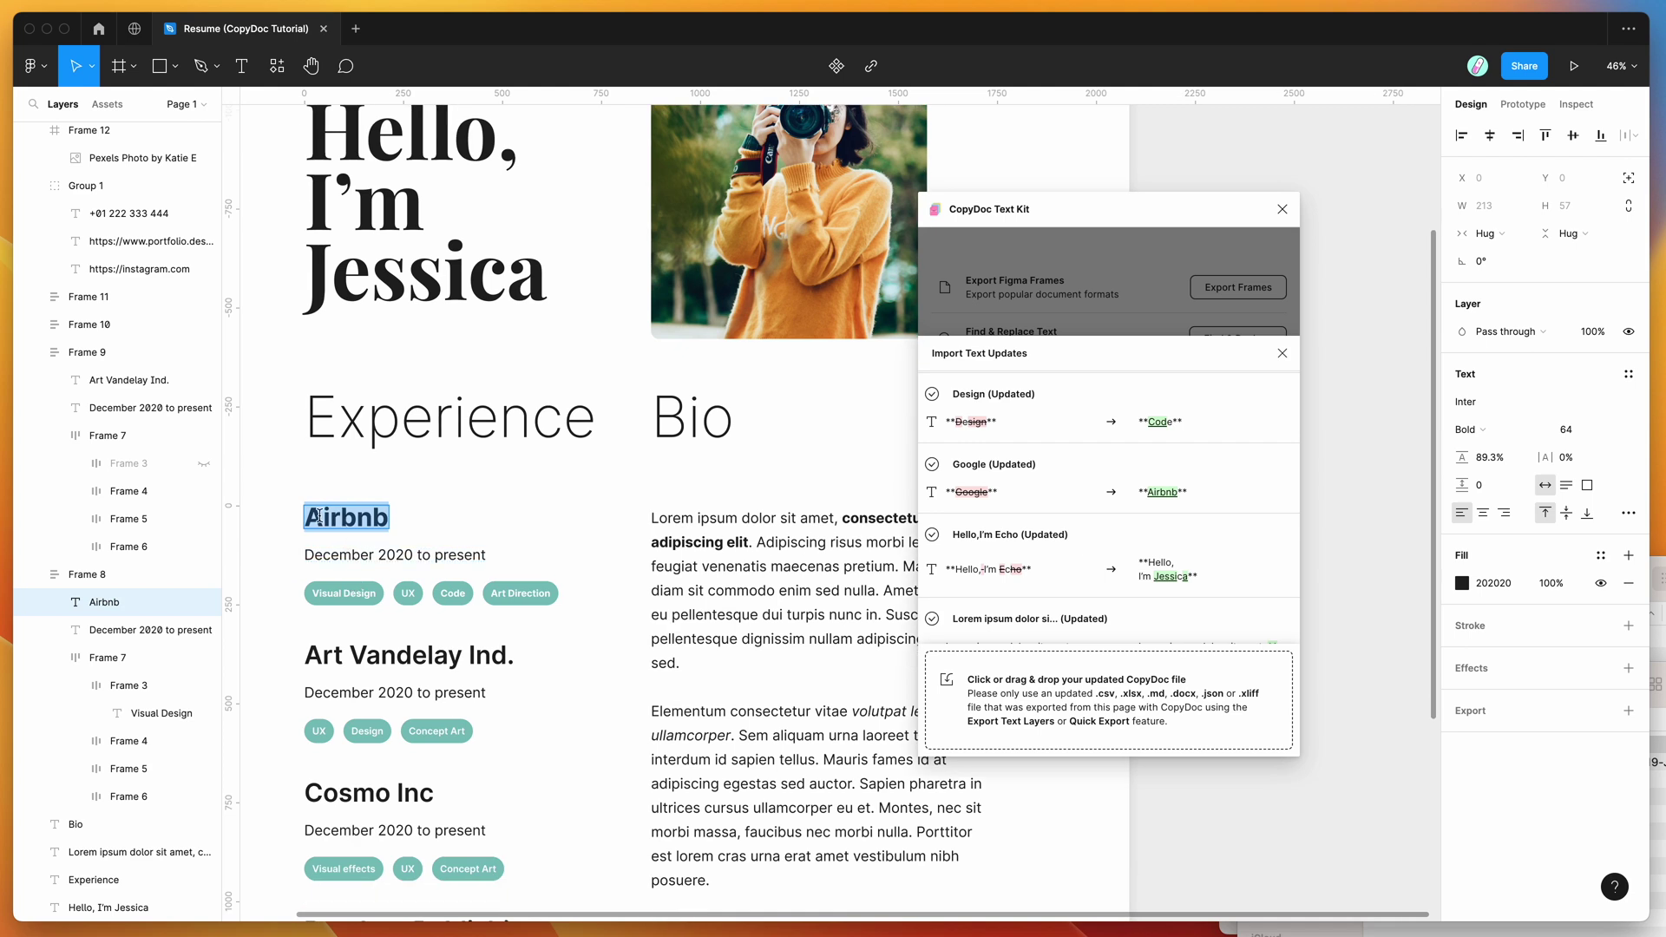
Check the new Art Direction and Code tags under the Airbnb entry
scroll(326, 521, down, 2)
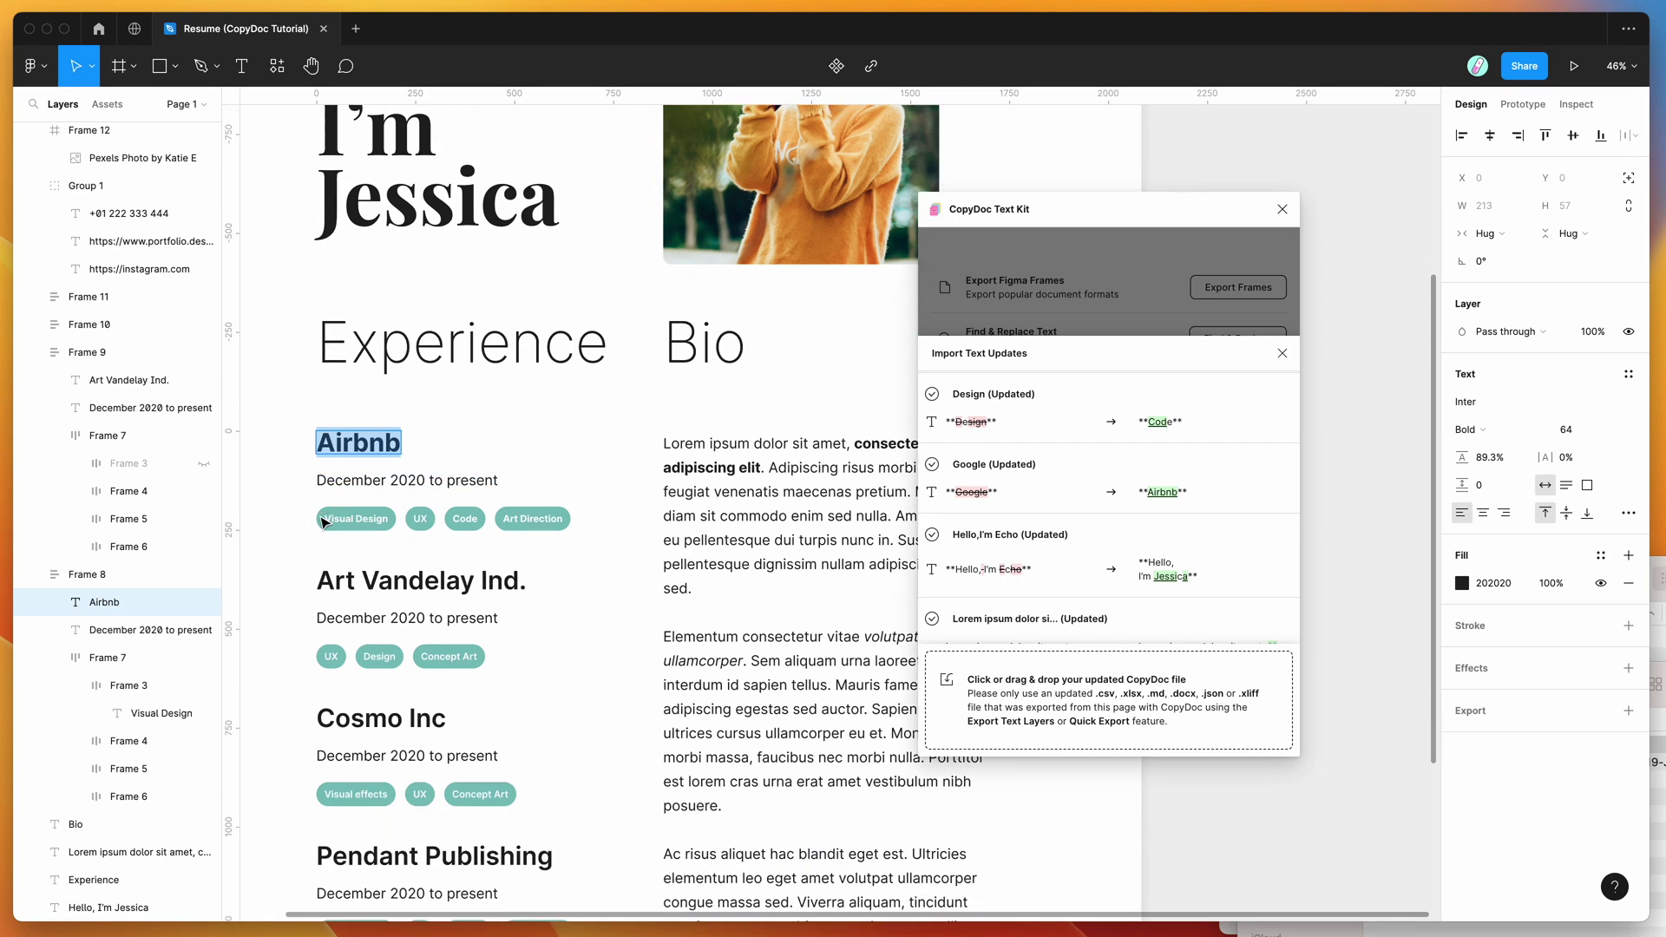
click(540, 519)
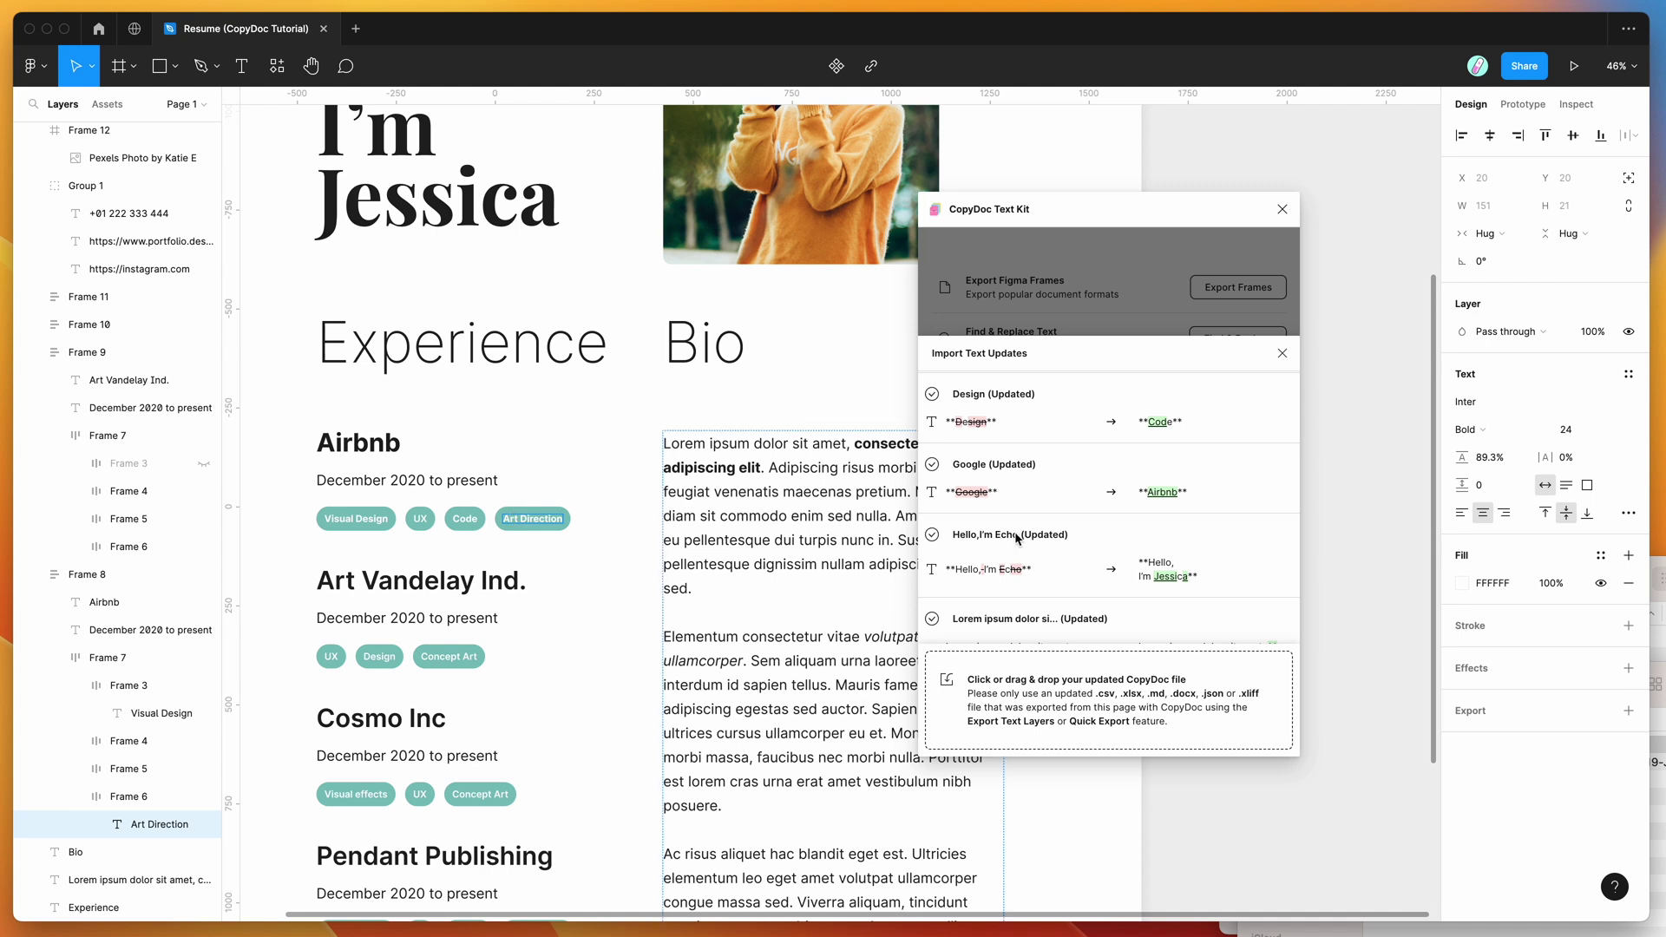
scroll(1017, 538, down, 3)
scroll(1017, 538, up, 5)
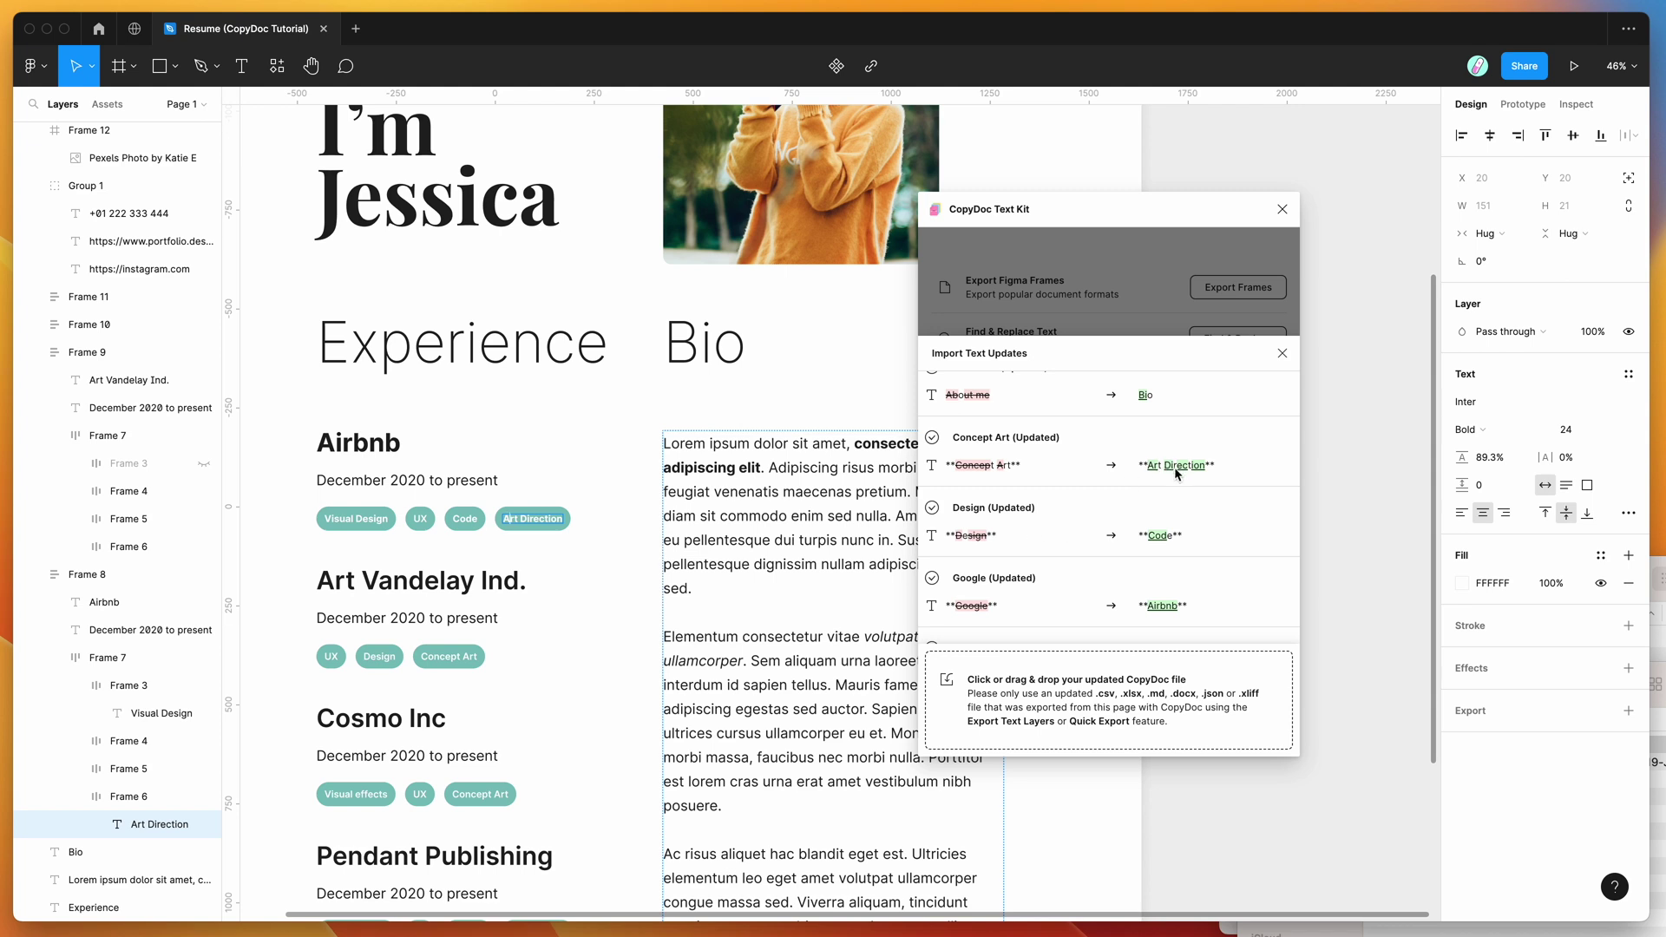
click(466, 516)
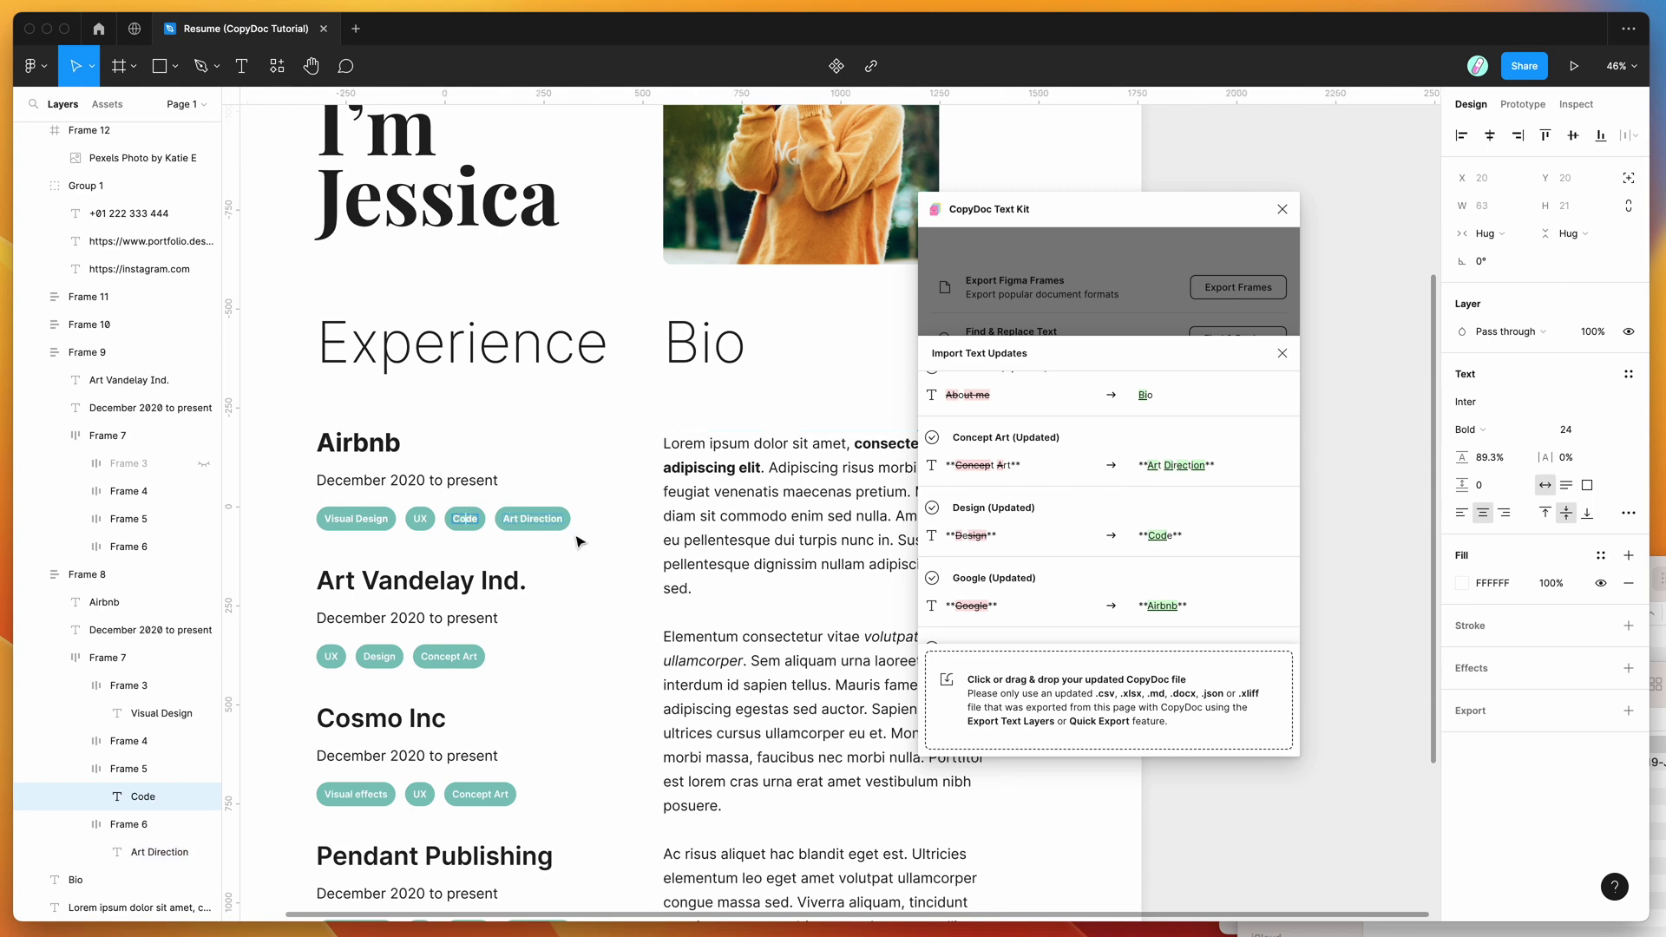
scroll(586, 427, right, 5)
scroll(586, 427, down, 1)
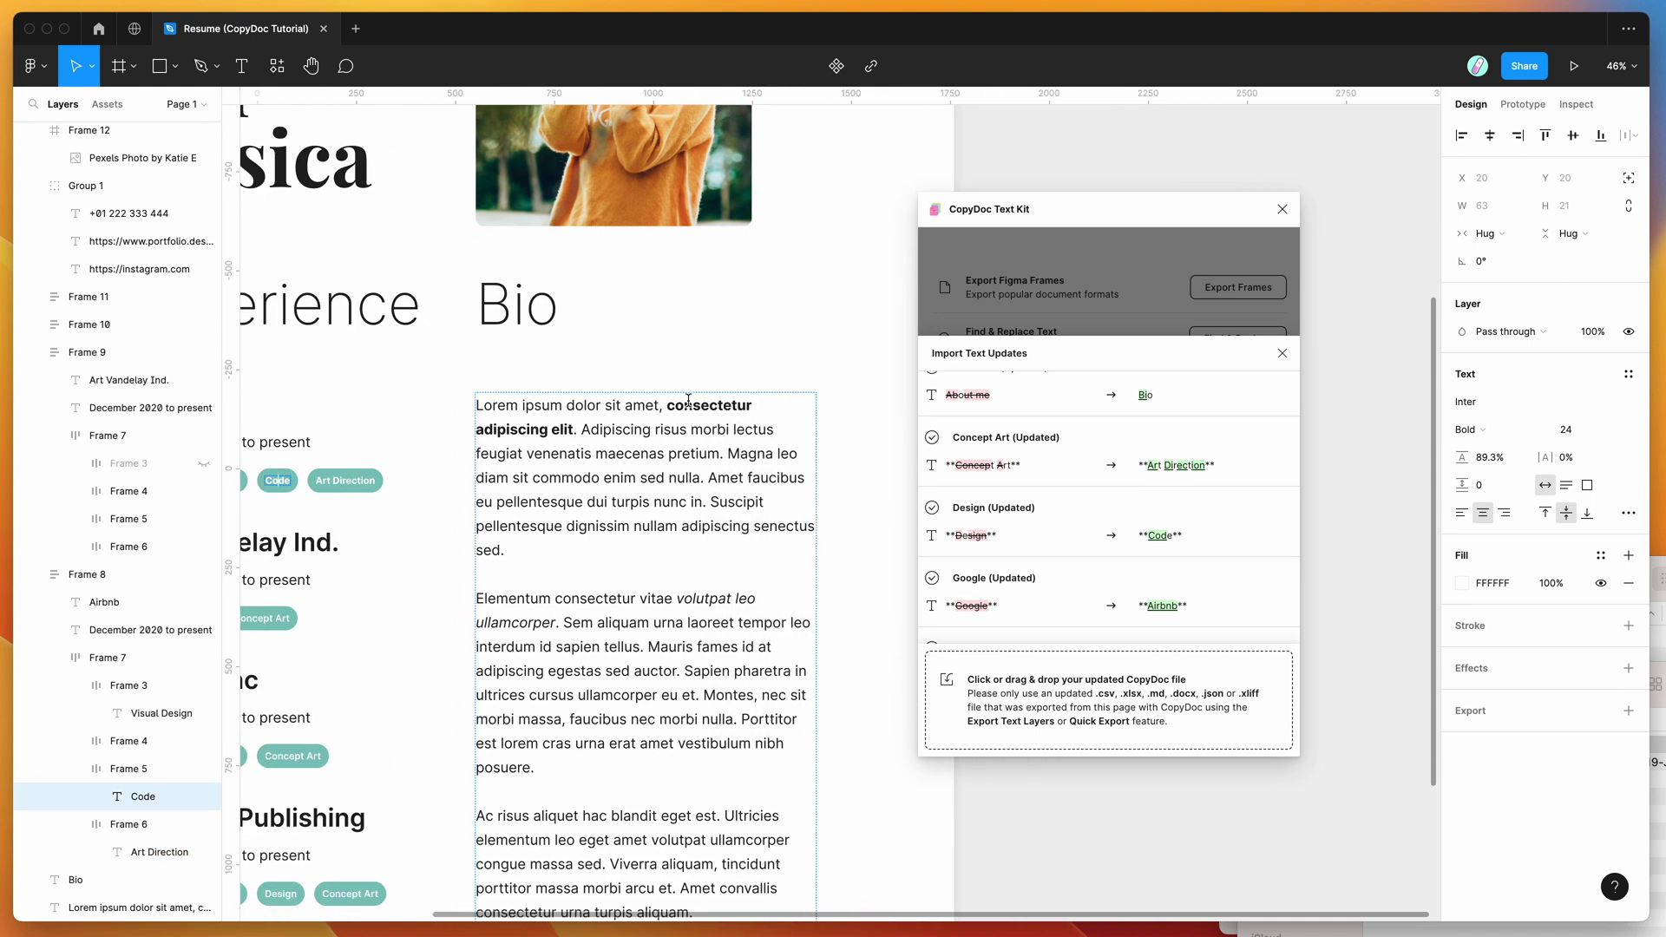
double_click(688, 402)
click(668, 403)
drag(668, 402, 573, 429)
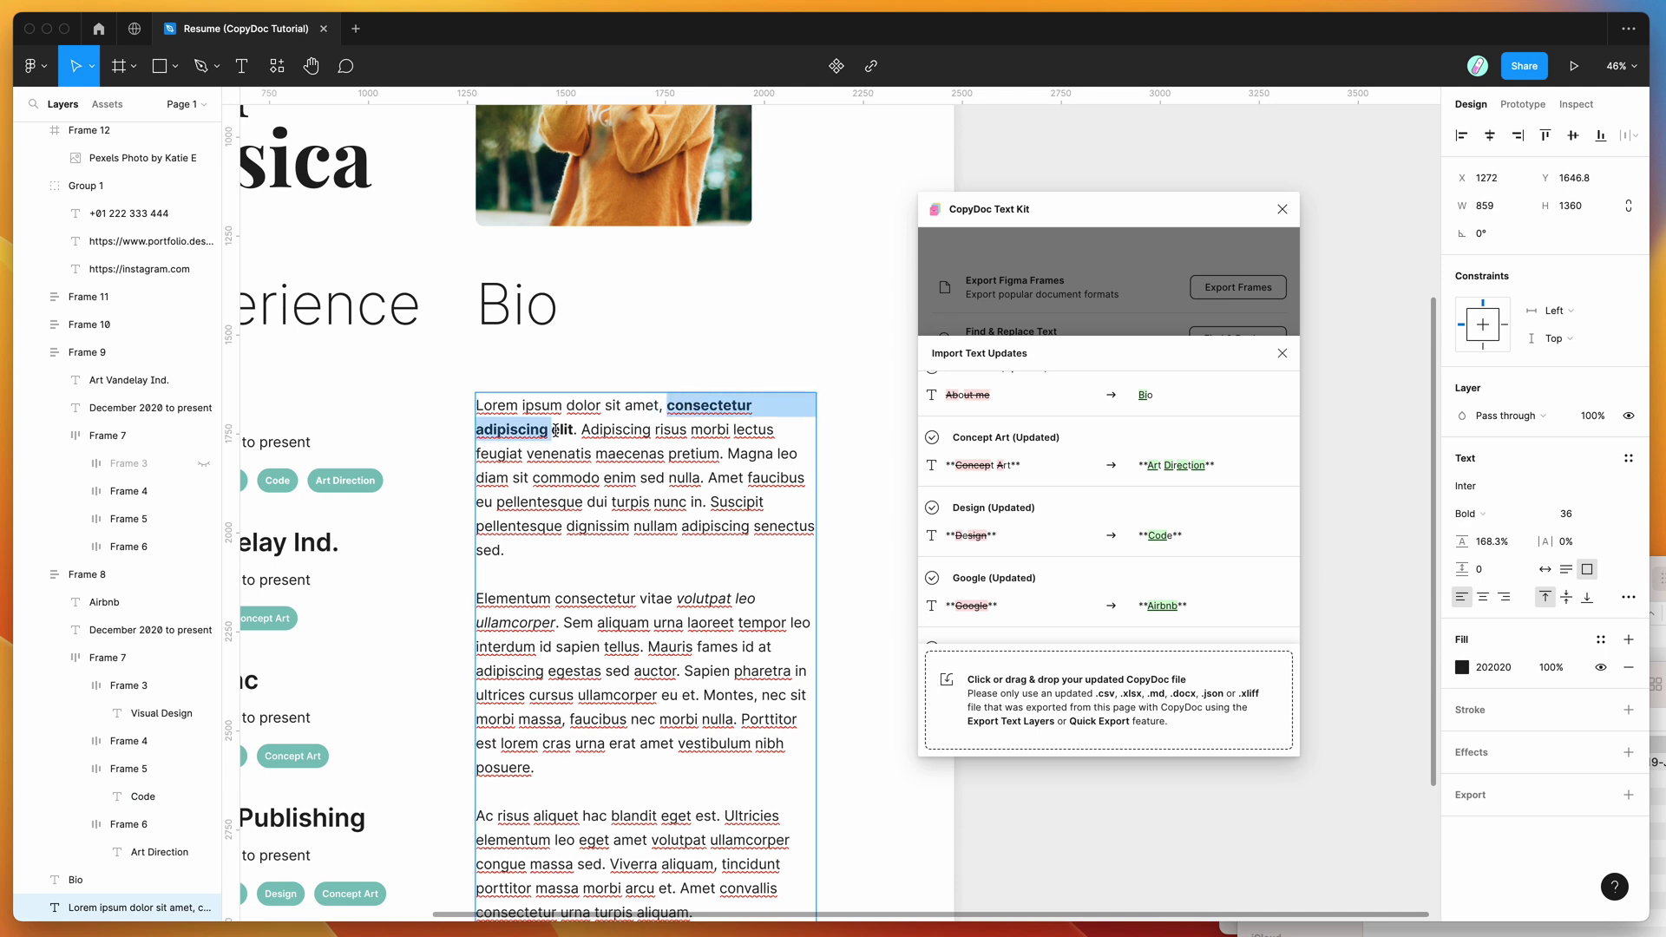
click(568, 429)
double_click(704, 597)
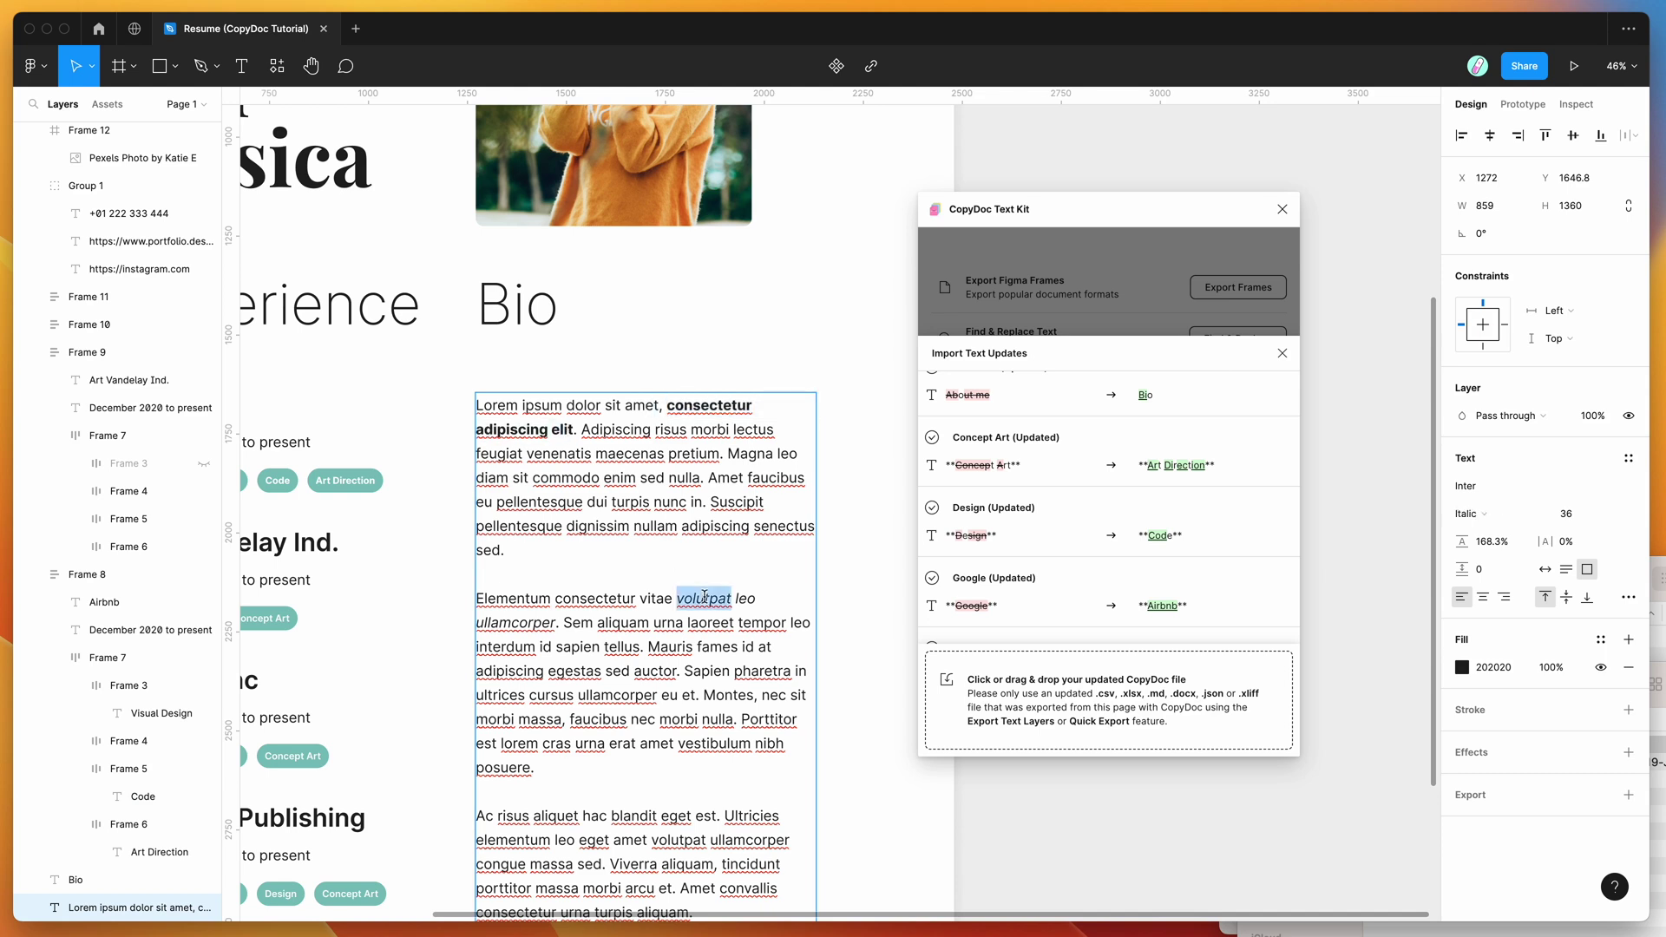
click(631, 555)
scroll(458, 564, down, 5)
scroll(457, 564, left, 2)
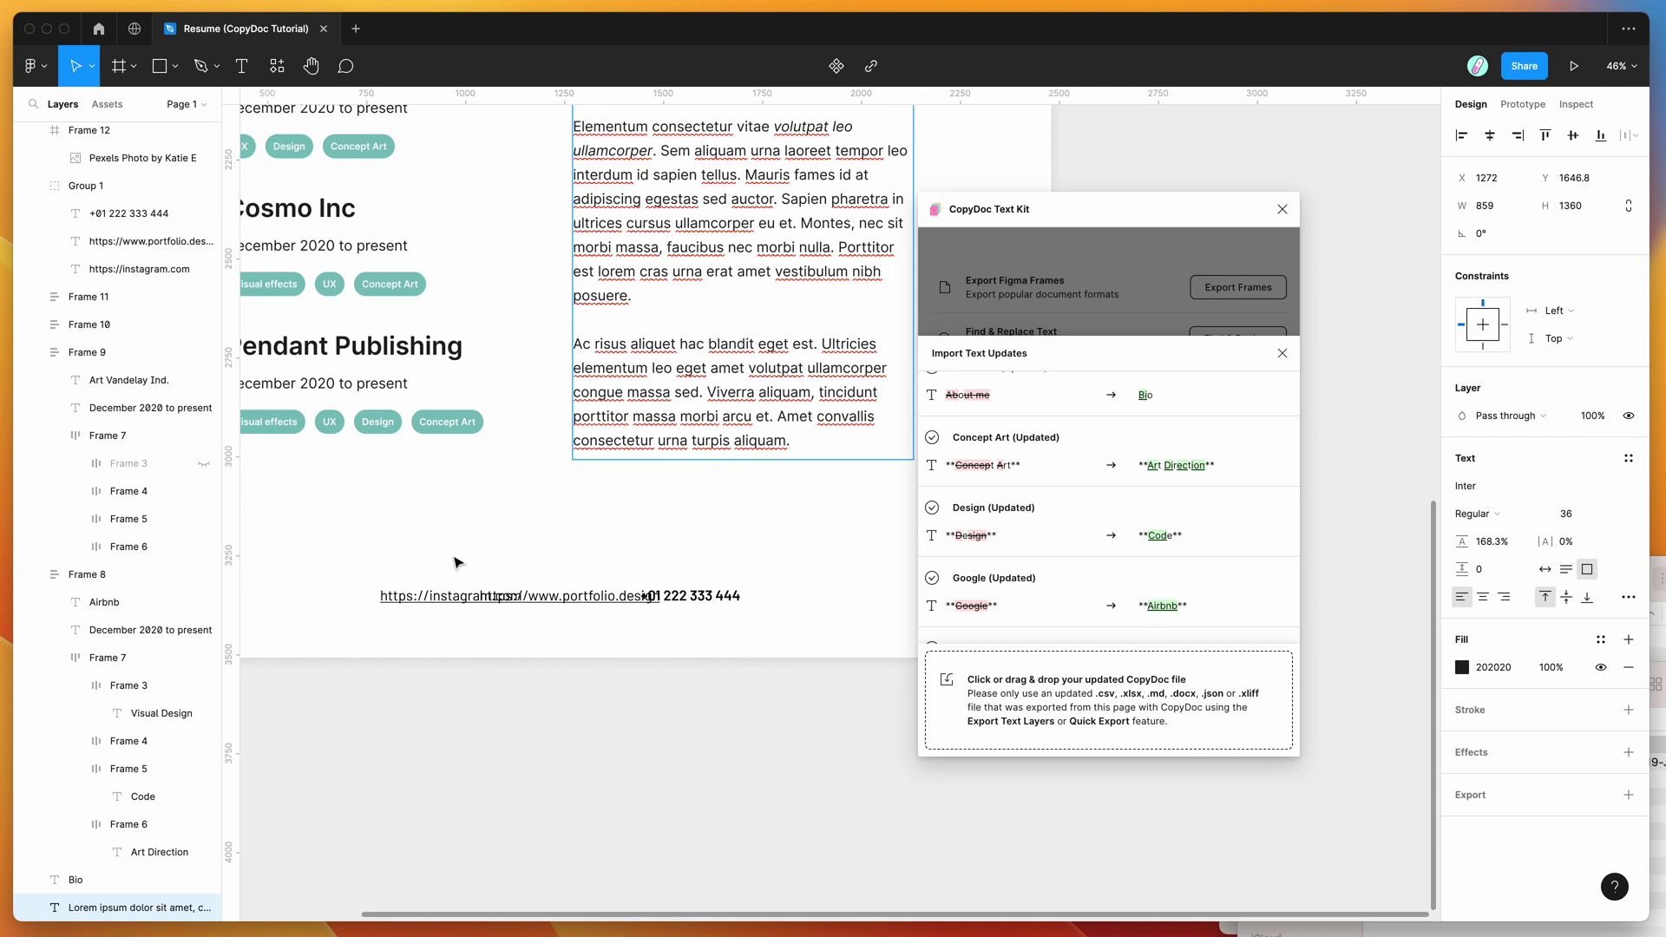
scroll(457, 562, up, 1)
scroll(457, 562, left, 1)
double_click(451, 617)
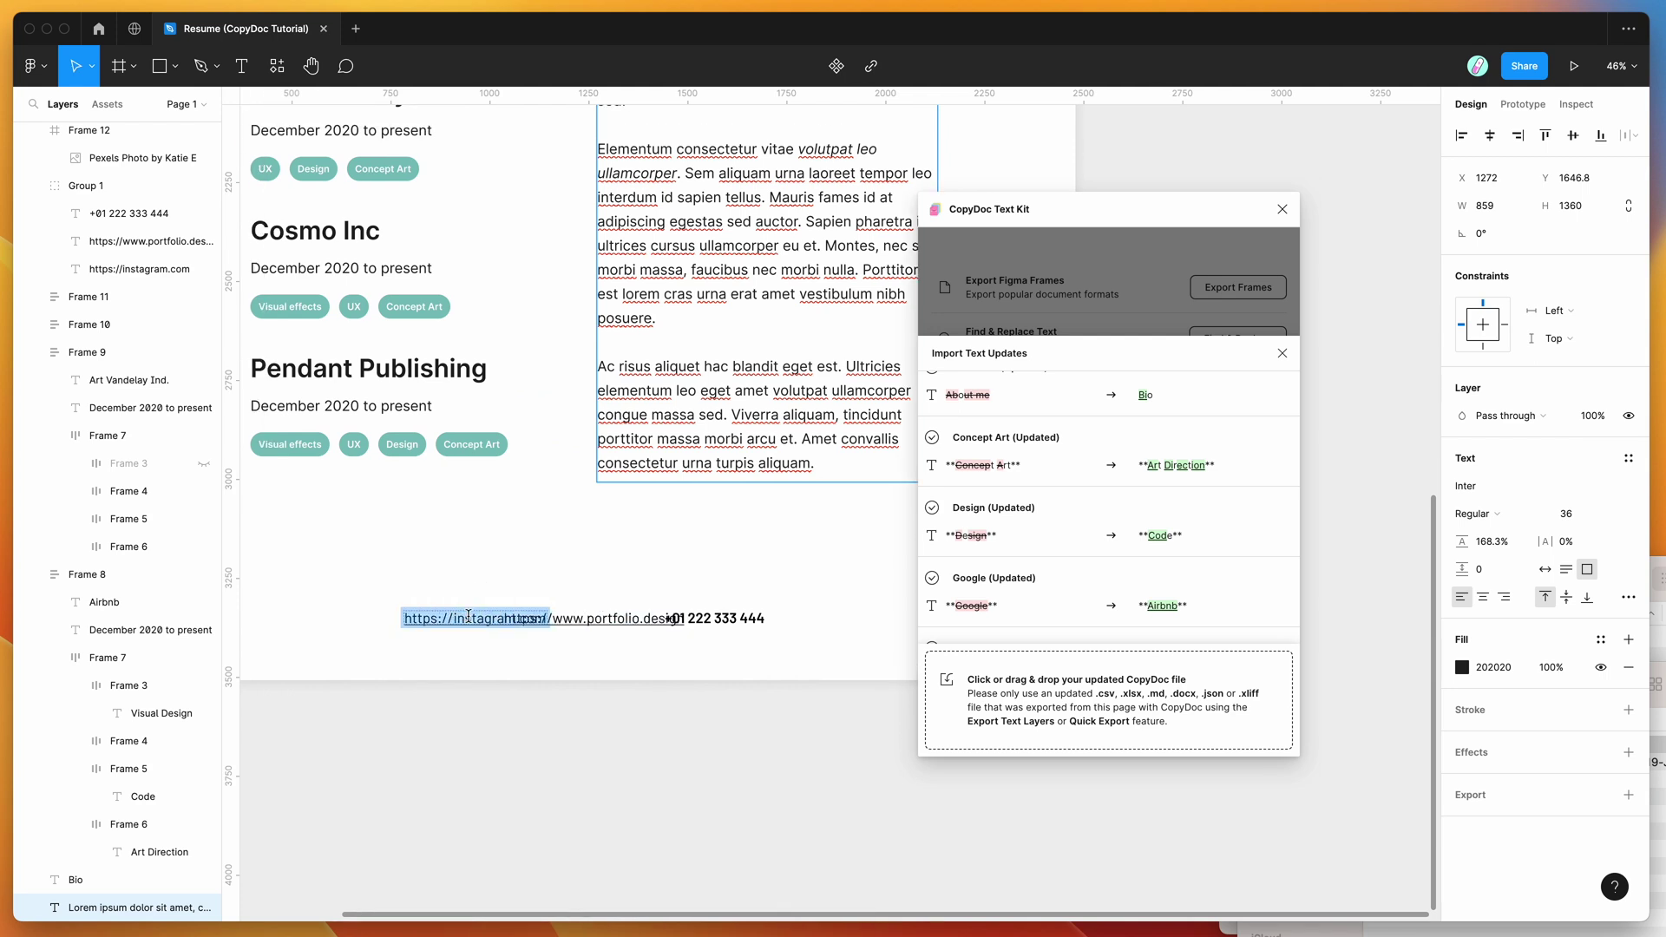
key(Escape)
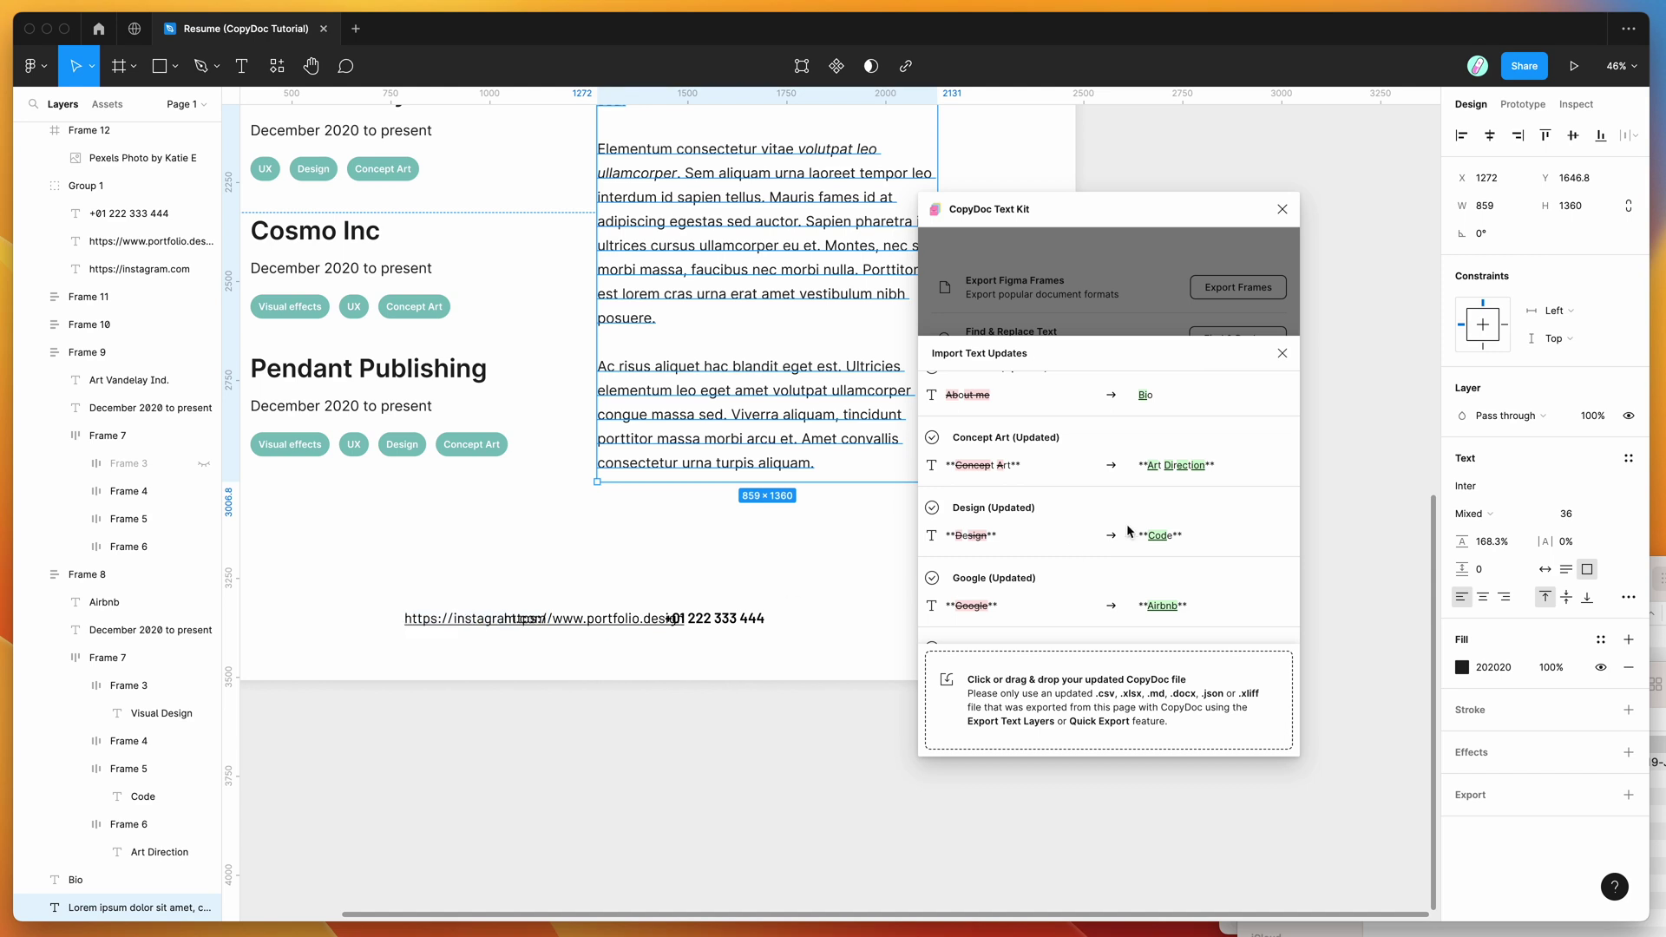
scroll(1119, 529, up, 2)
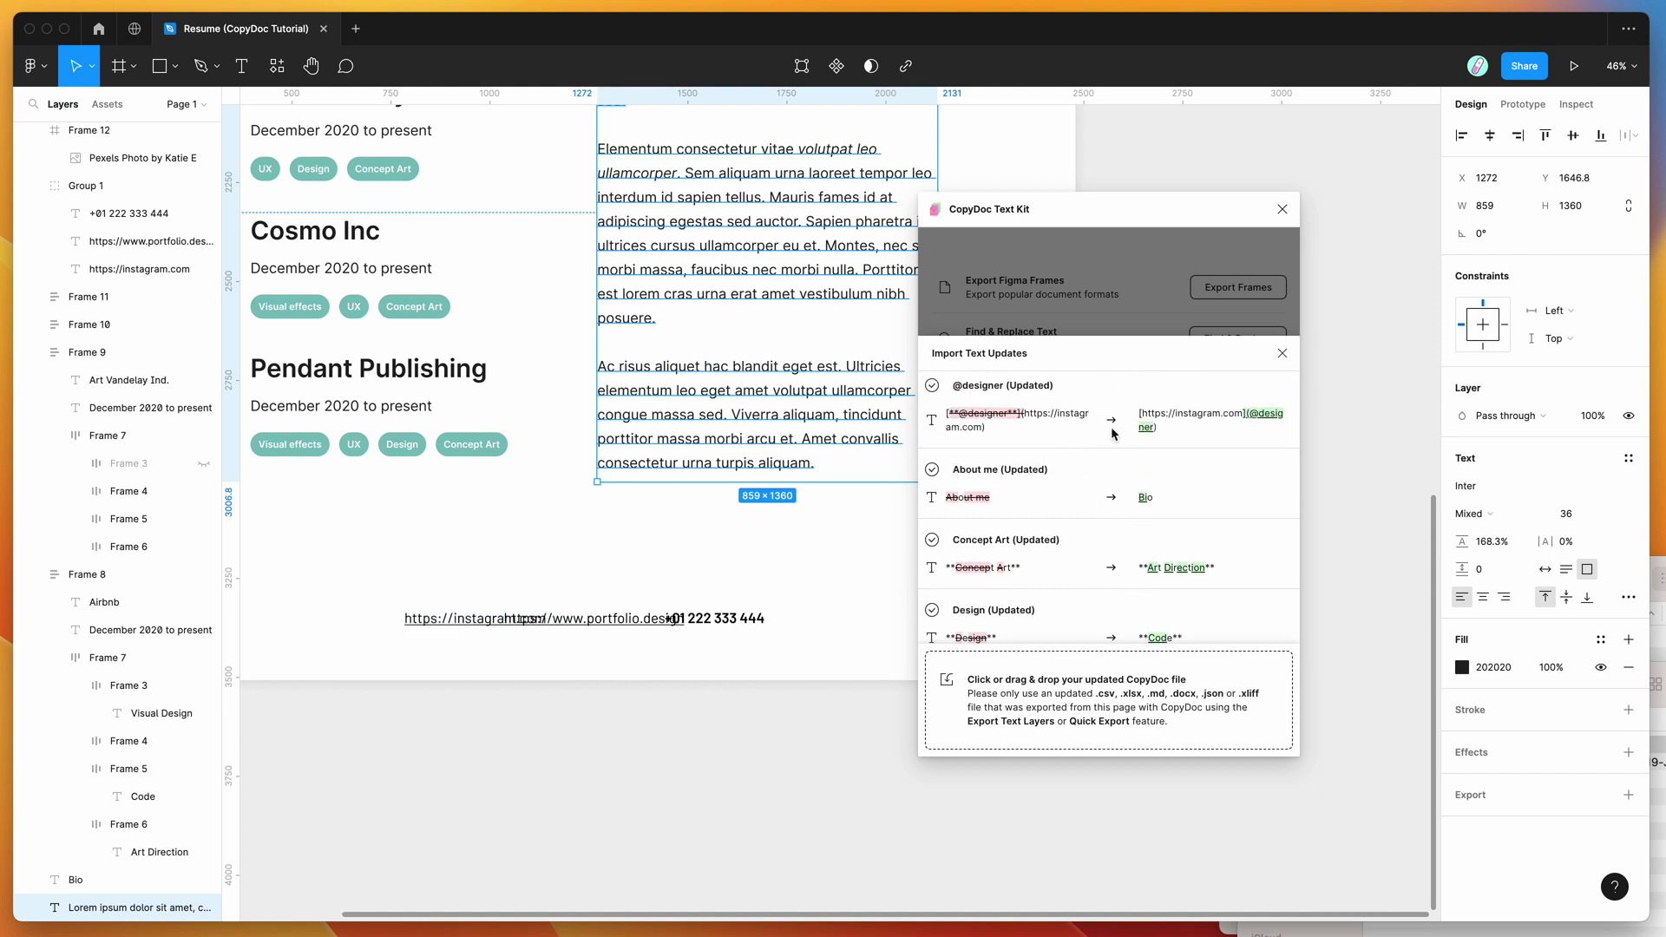
drag(1034, 449, 1007, 403)
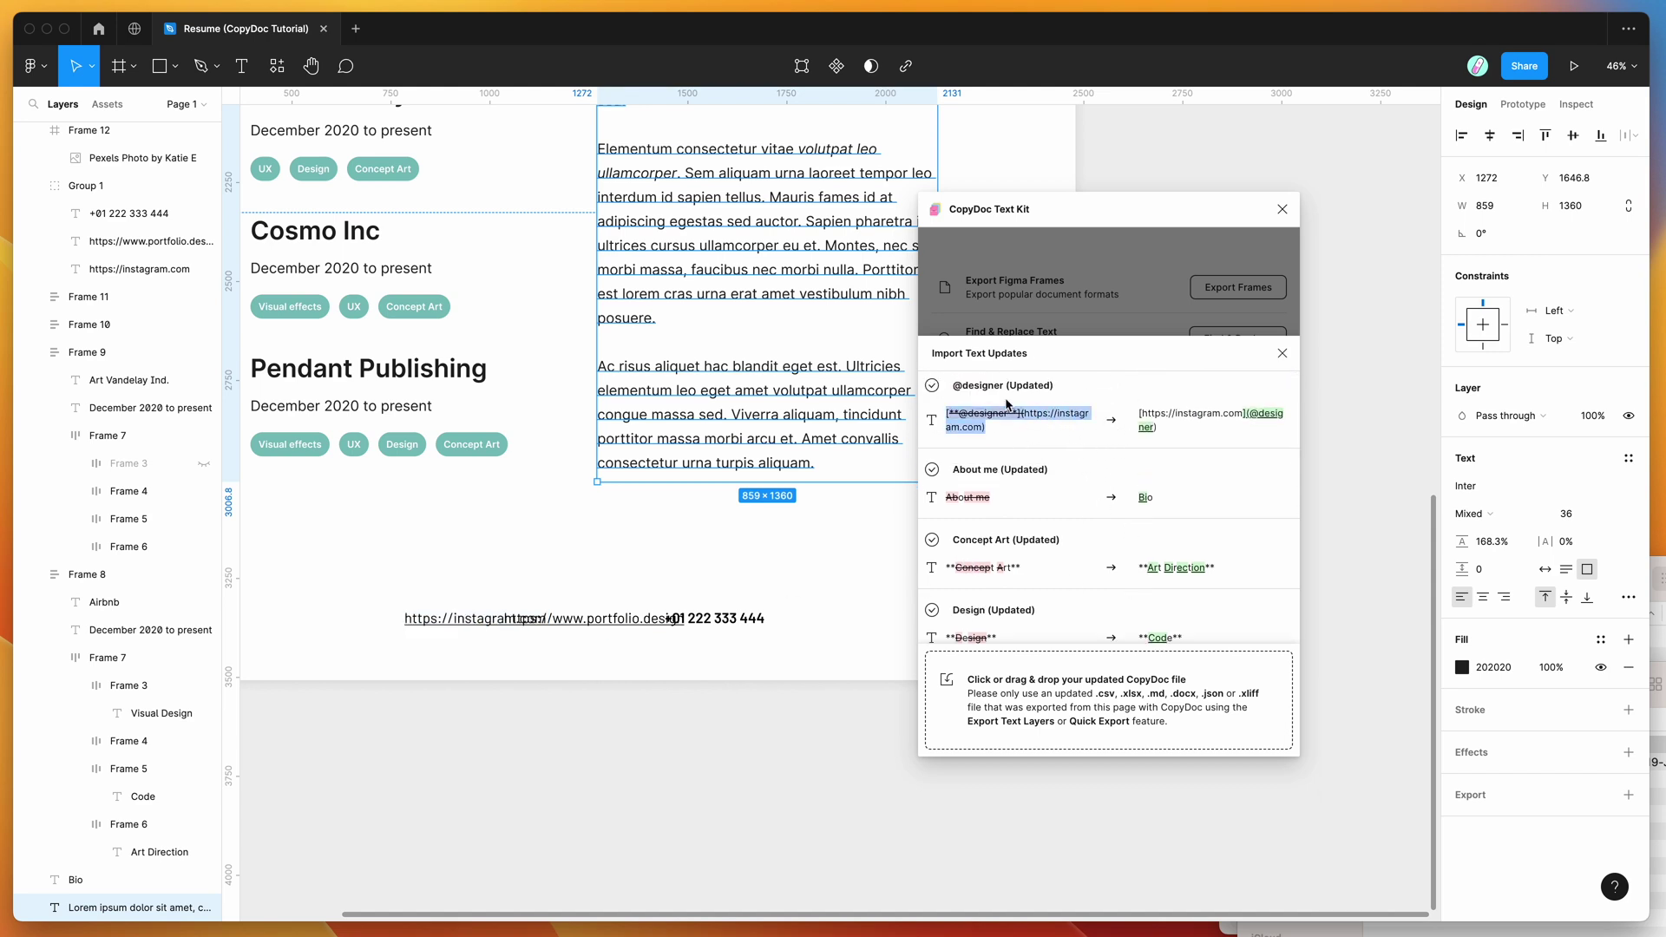
click(1019, 426)
scroll(1045, 439, down, 2)
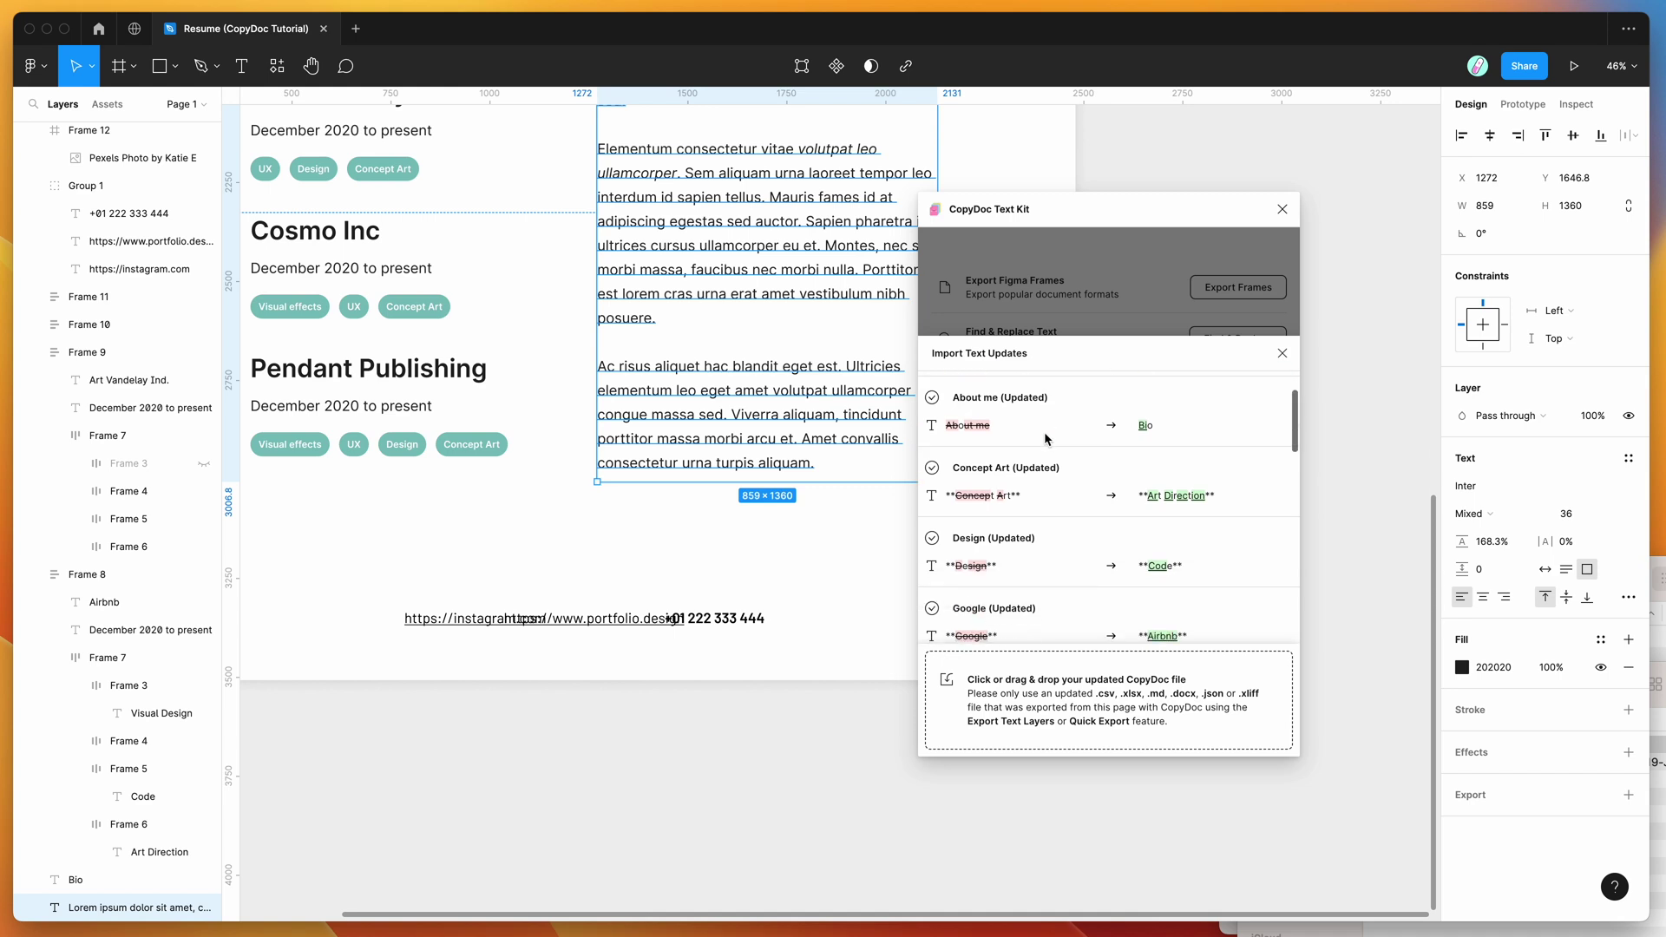
scroll(637, 577, down, 1)
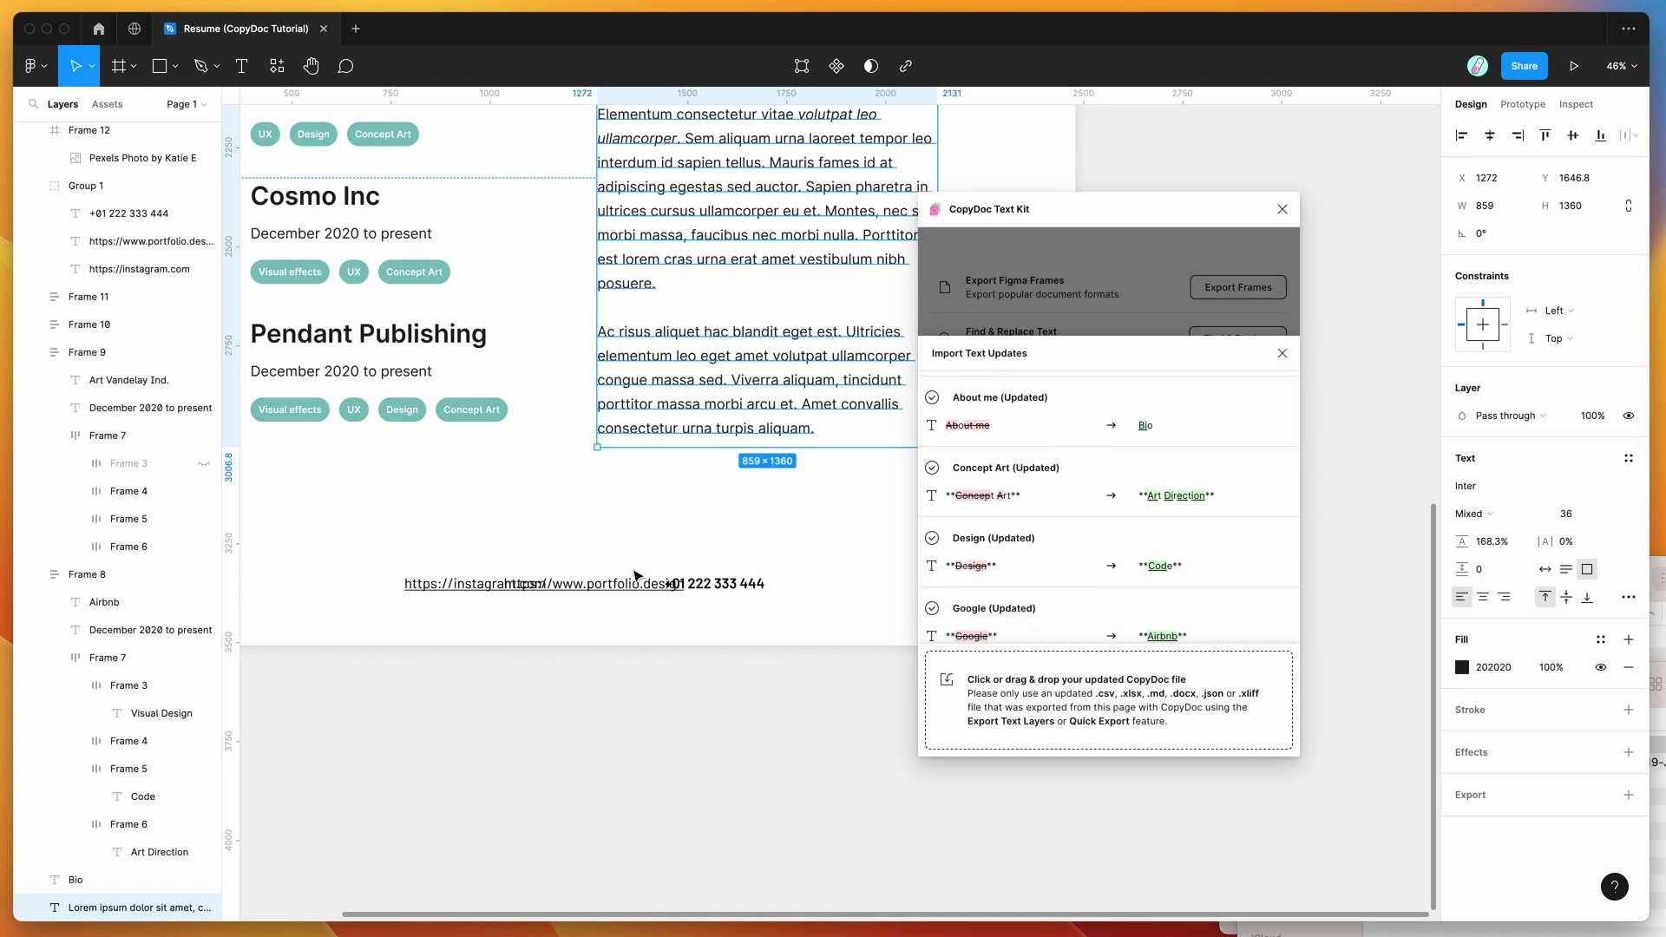
Drag the footer phone number text further right
click(728, 590)
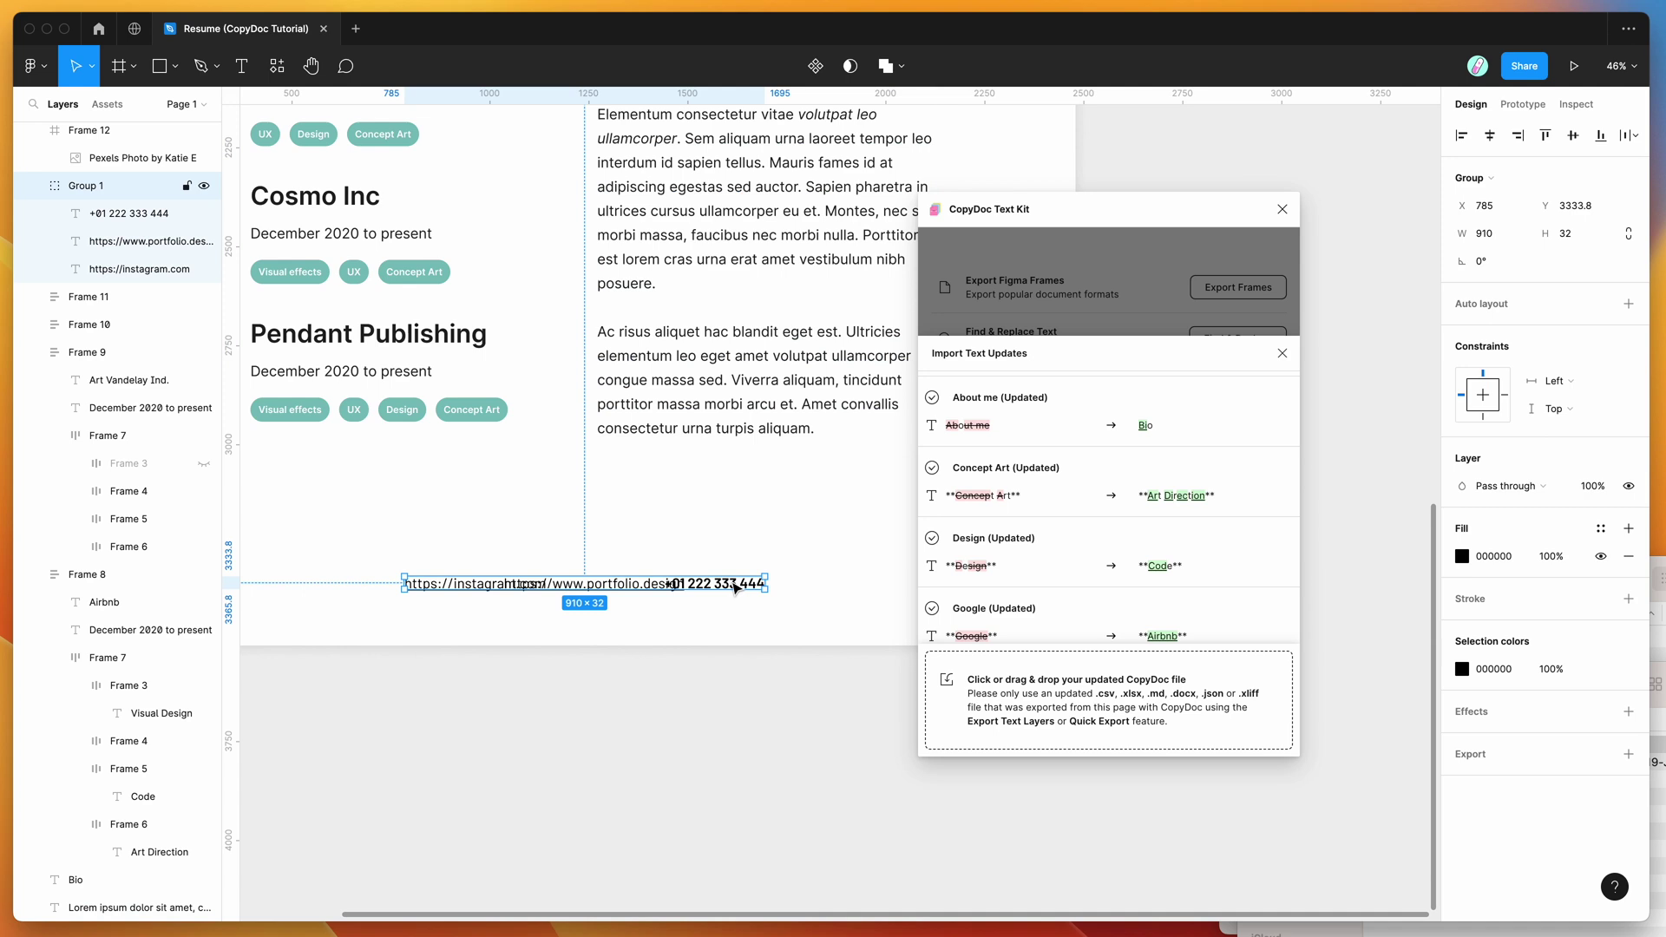
click(733, 588)
scroll(711, 599, right, 2)
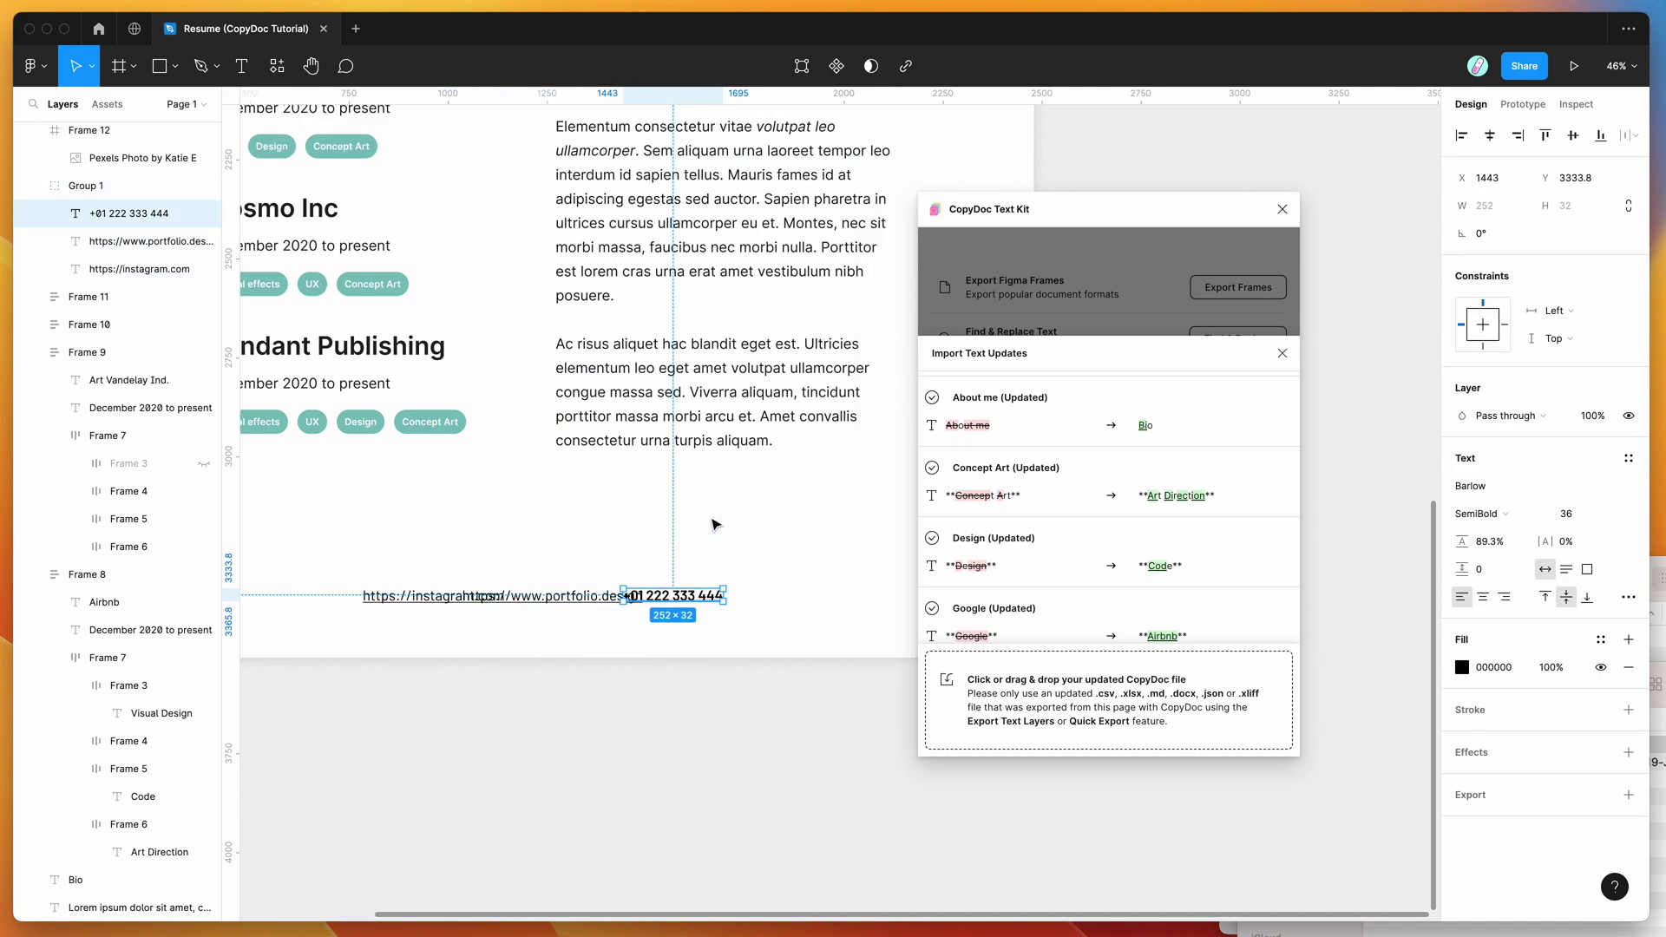
drag(668, 599, 711, 599)
Nudge the Instagram link text left with two Shift+Left steps
click(129, 271)
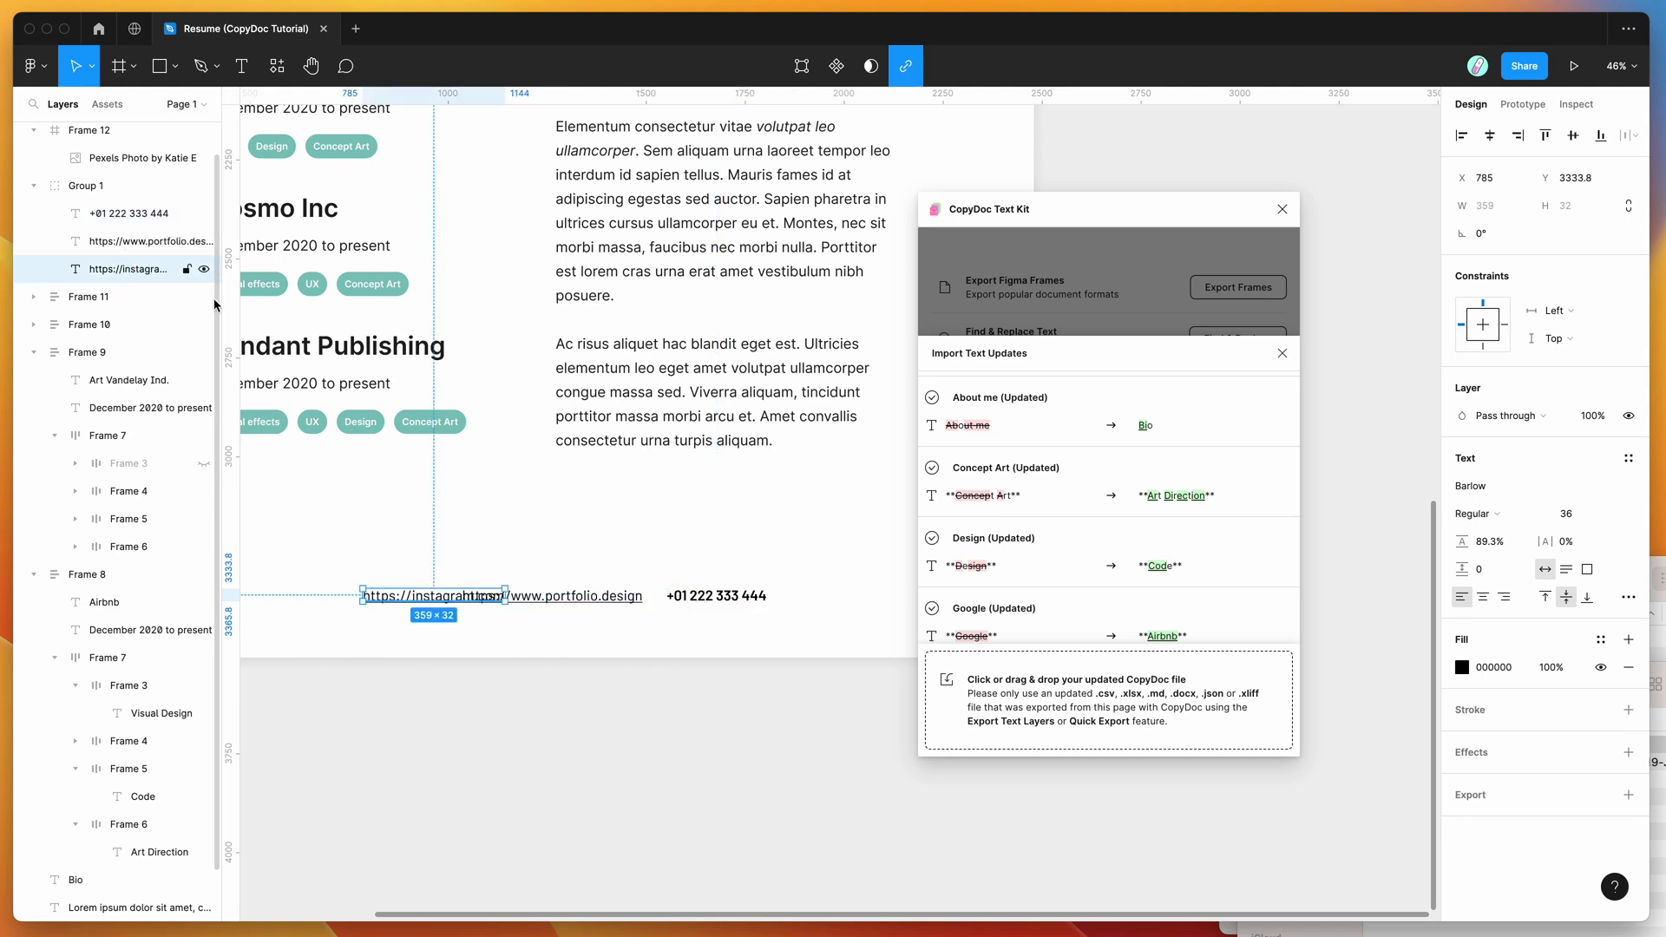
key(shift+Left)
key(shift+Left)
key(shift+Left)
key(shift+Left)
key(shift+Left)
key(shift+Left)
key(shift+Left)
key(shift+Left)
key(shift+Left)
key(shift+Left)
key(shift+Left)
key(shift+Left)
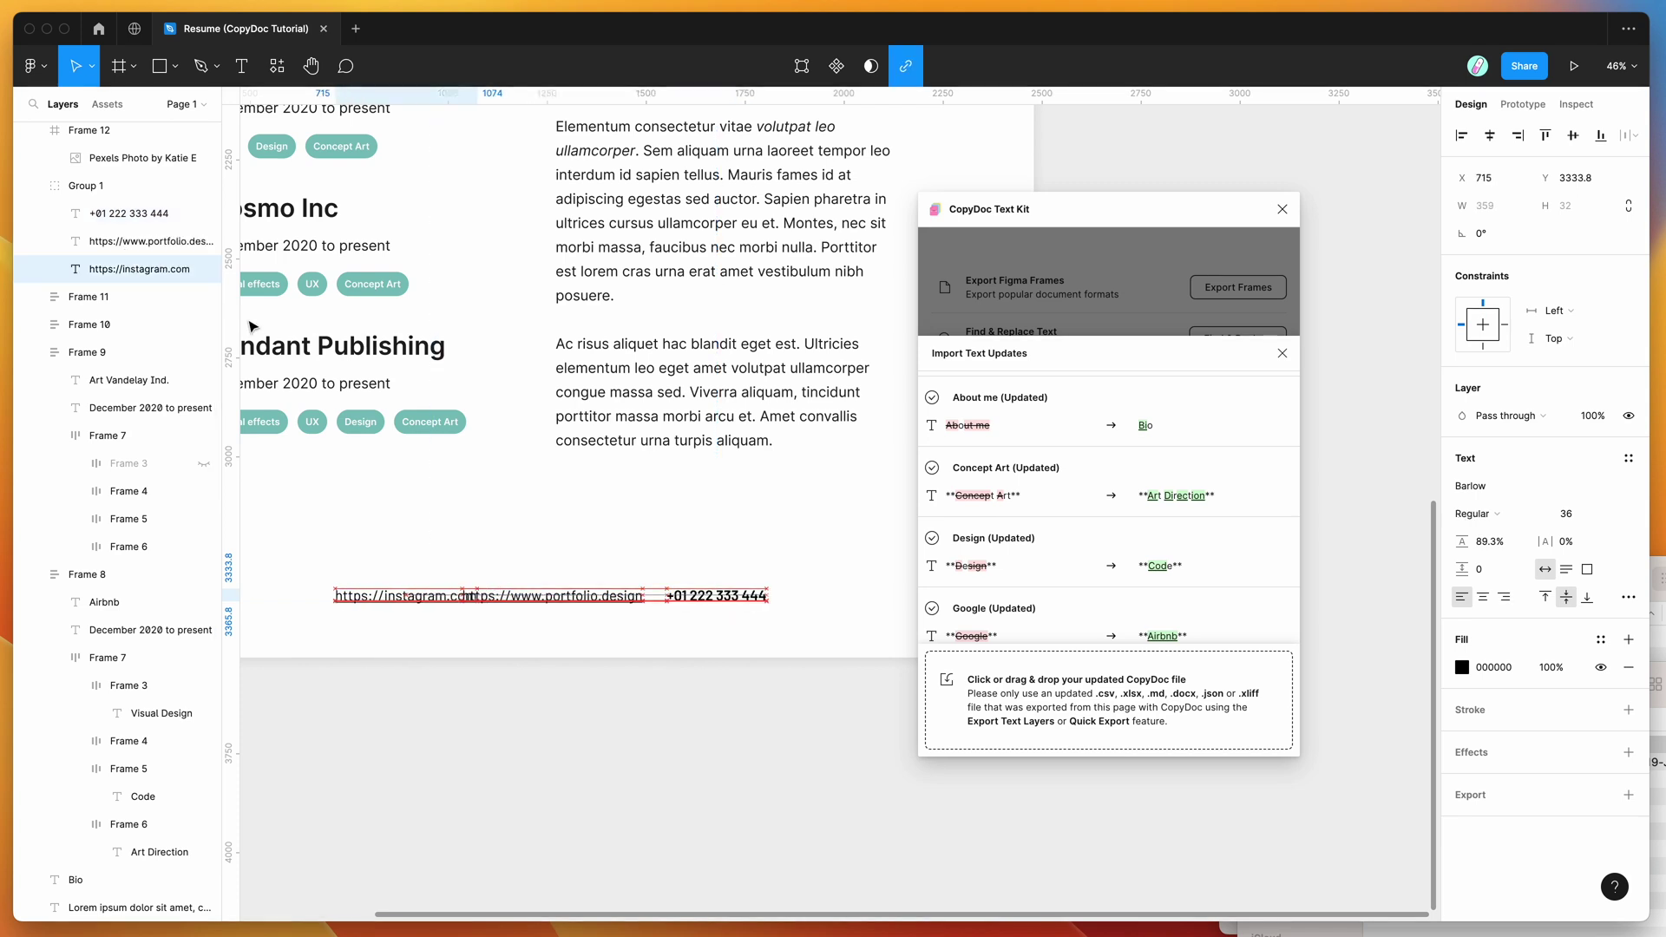
key(shift+Left)
key(shift+Left)
key(shift+Left)
key(shift+Left)
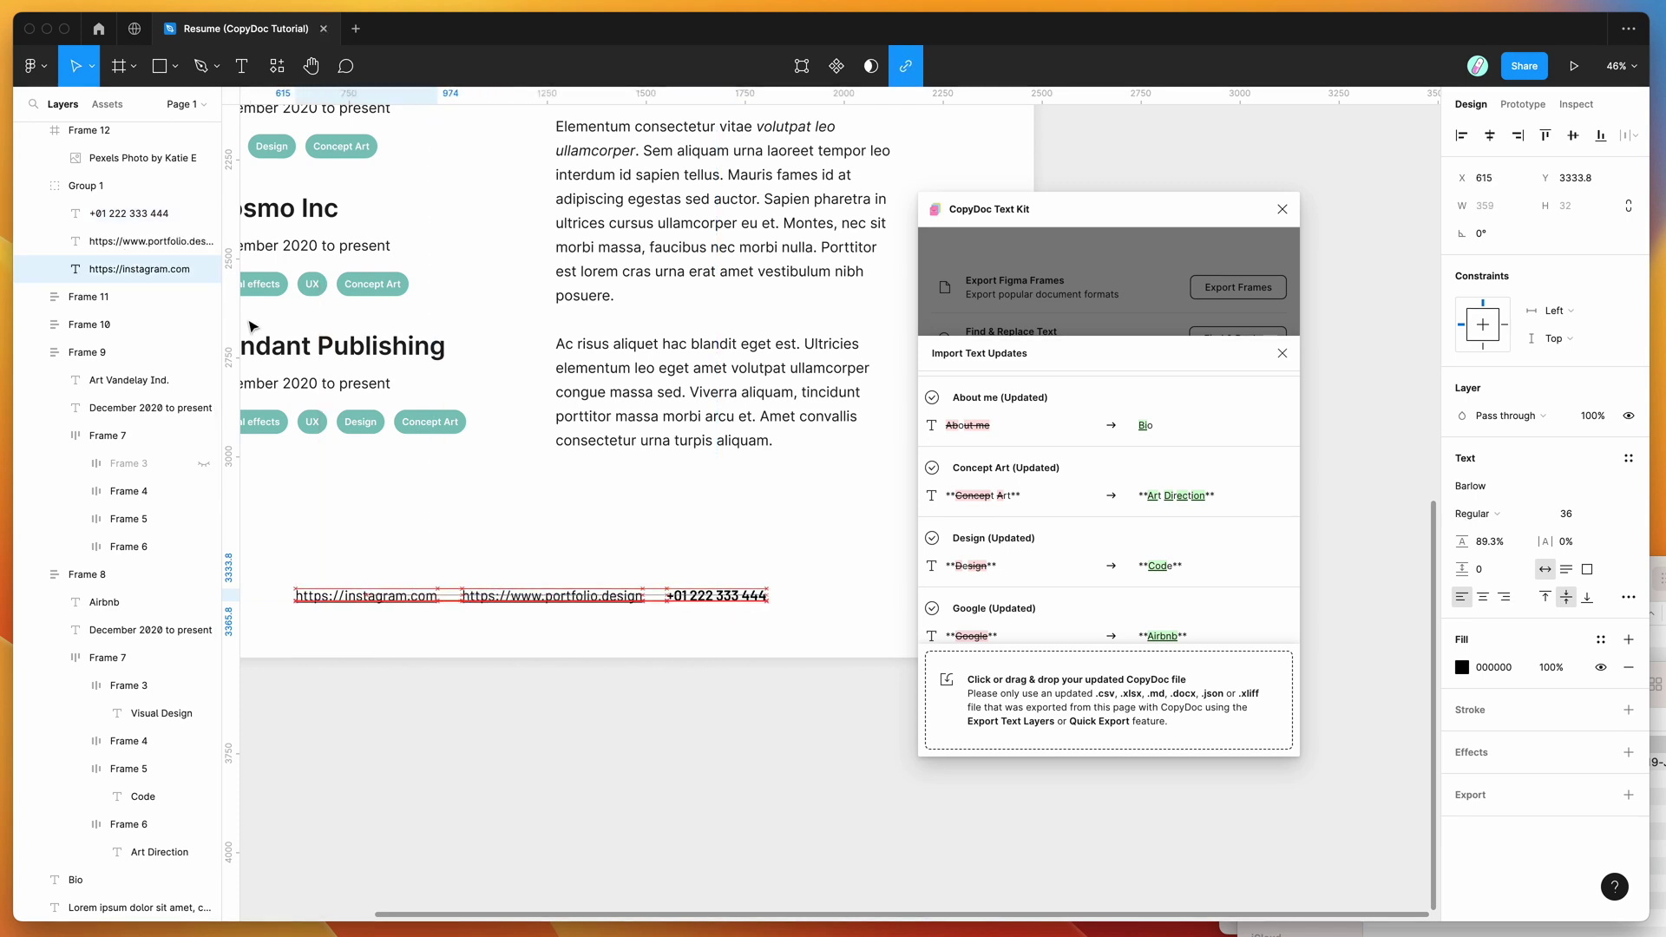
click(365, 596)
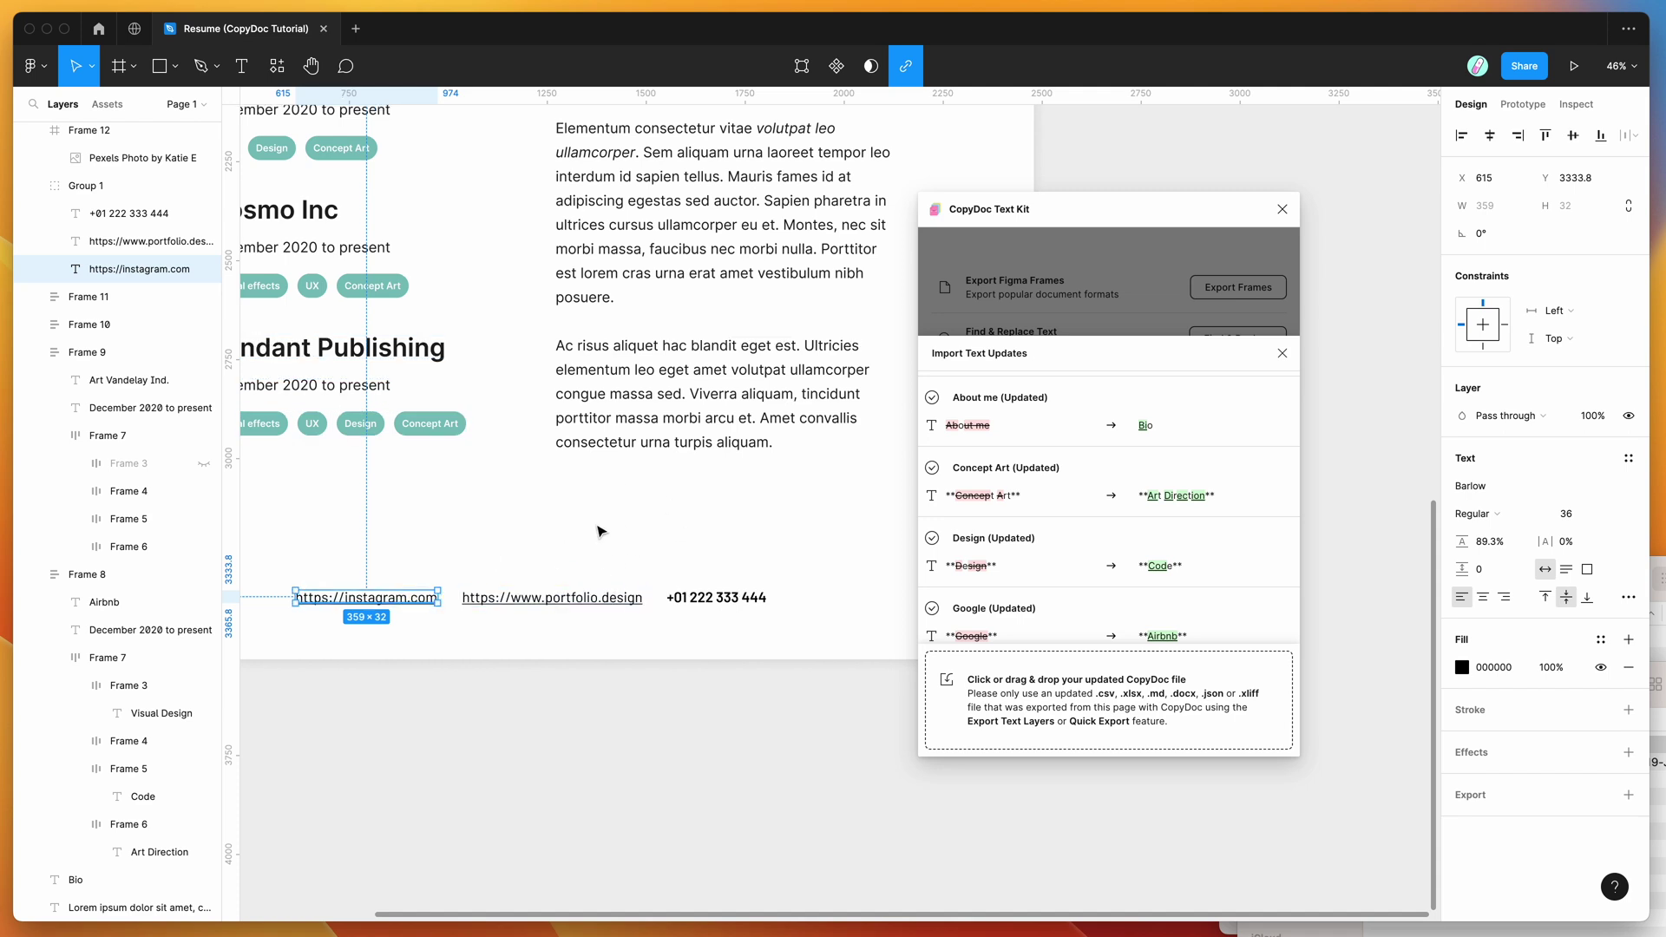
scroll(607, 551, up, 3)
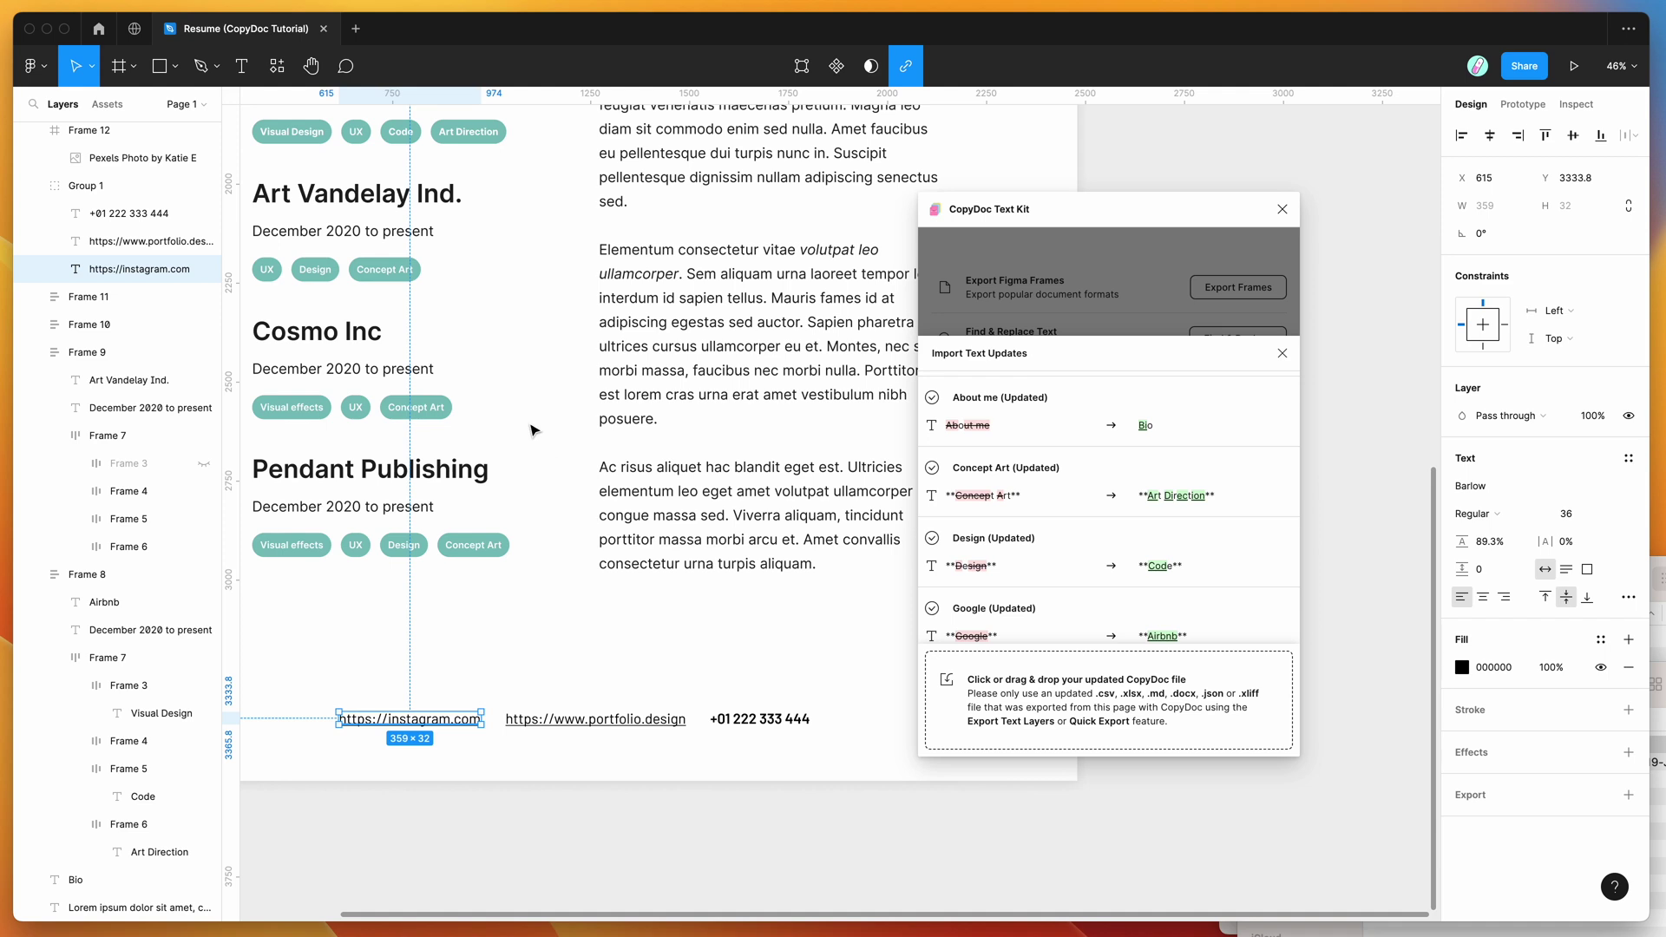
scroll(531, 431, up, 3)
scroll(531, 431, down, 5)
scroll(531, 431, up, 4)
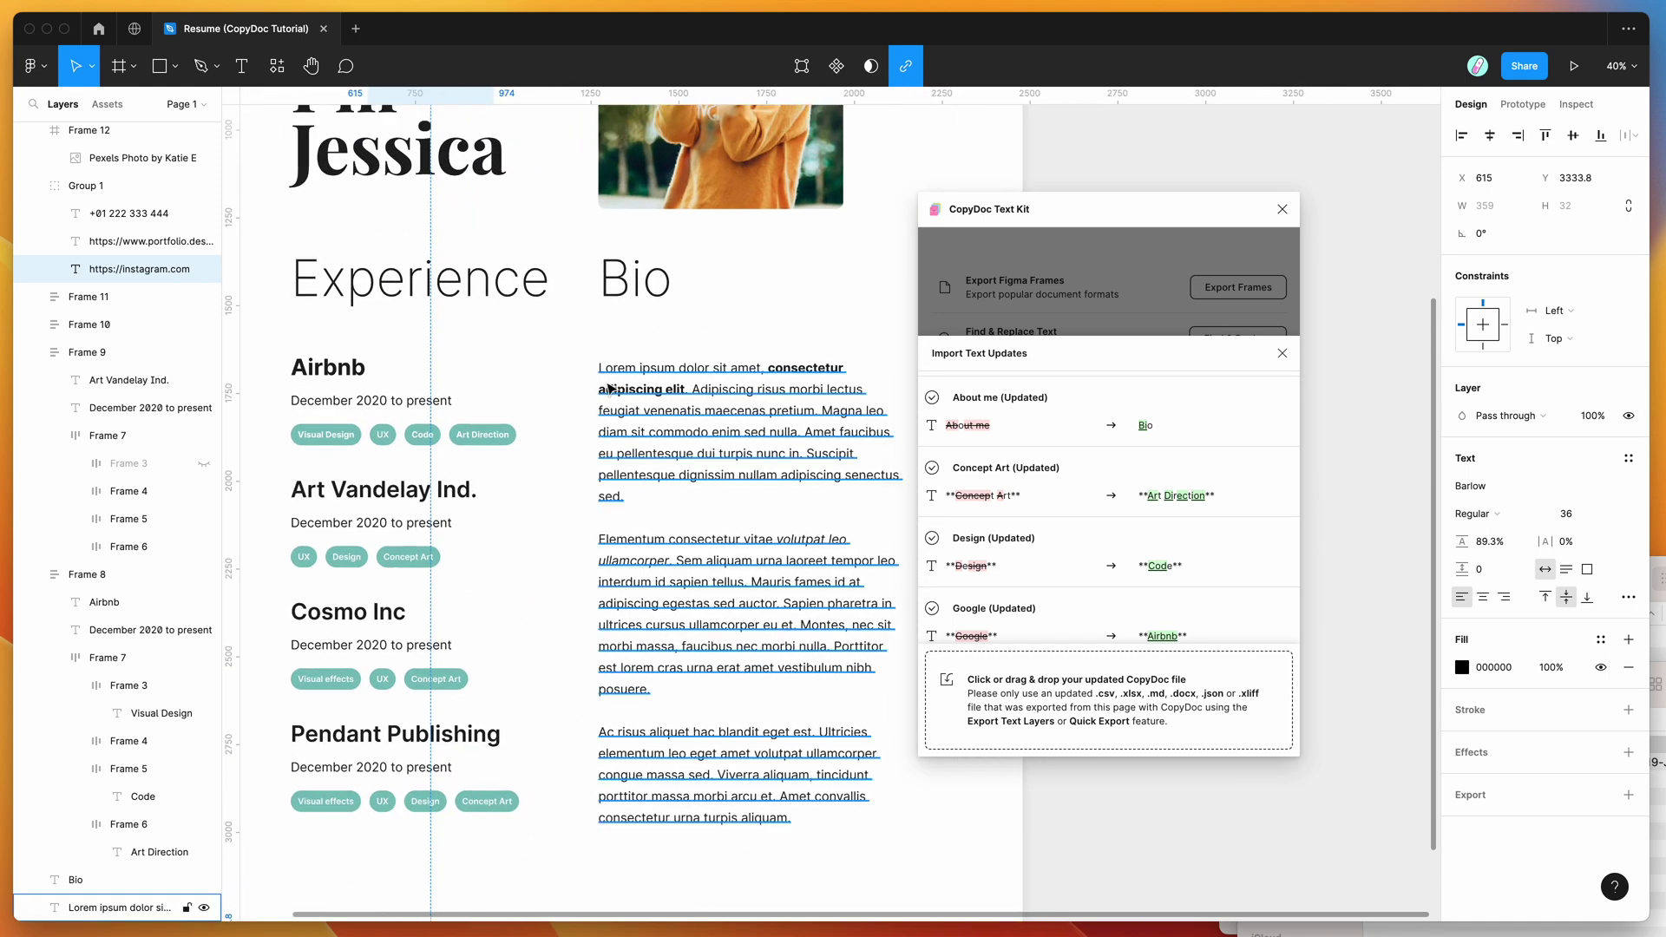
scroll(590, 382, up, 1)
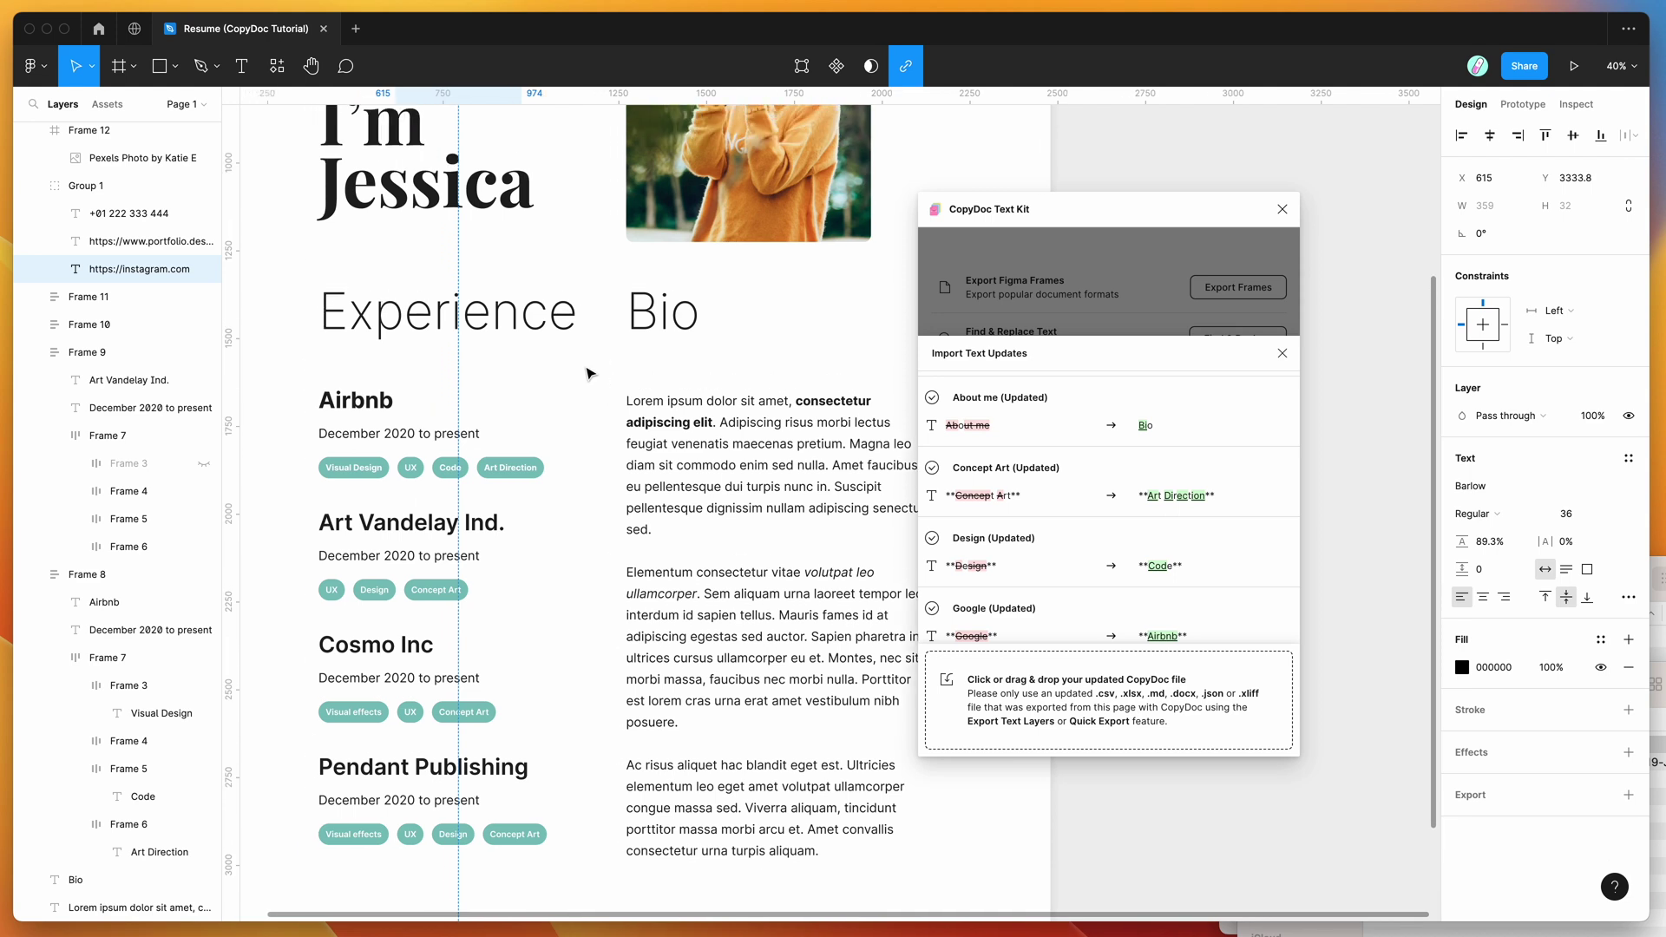
scroll(588, 373, down, 5)
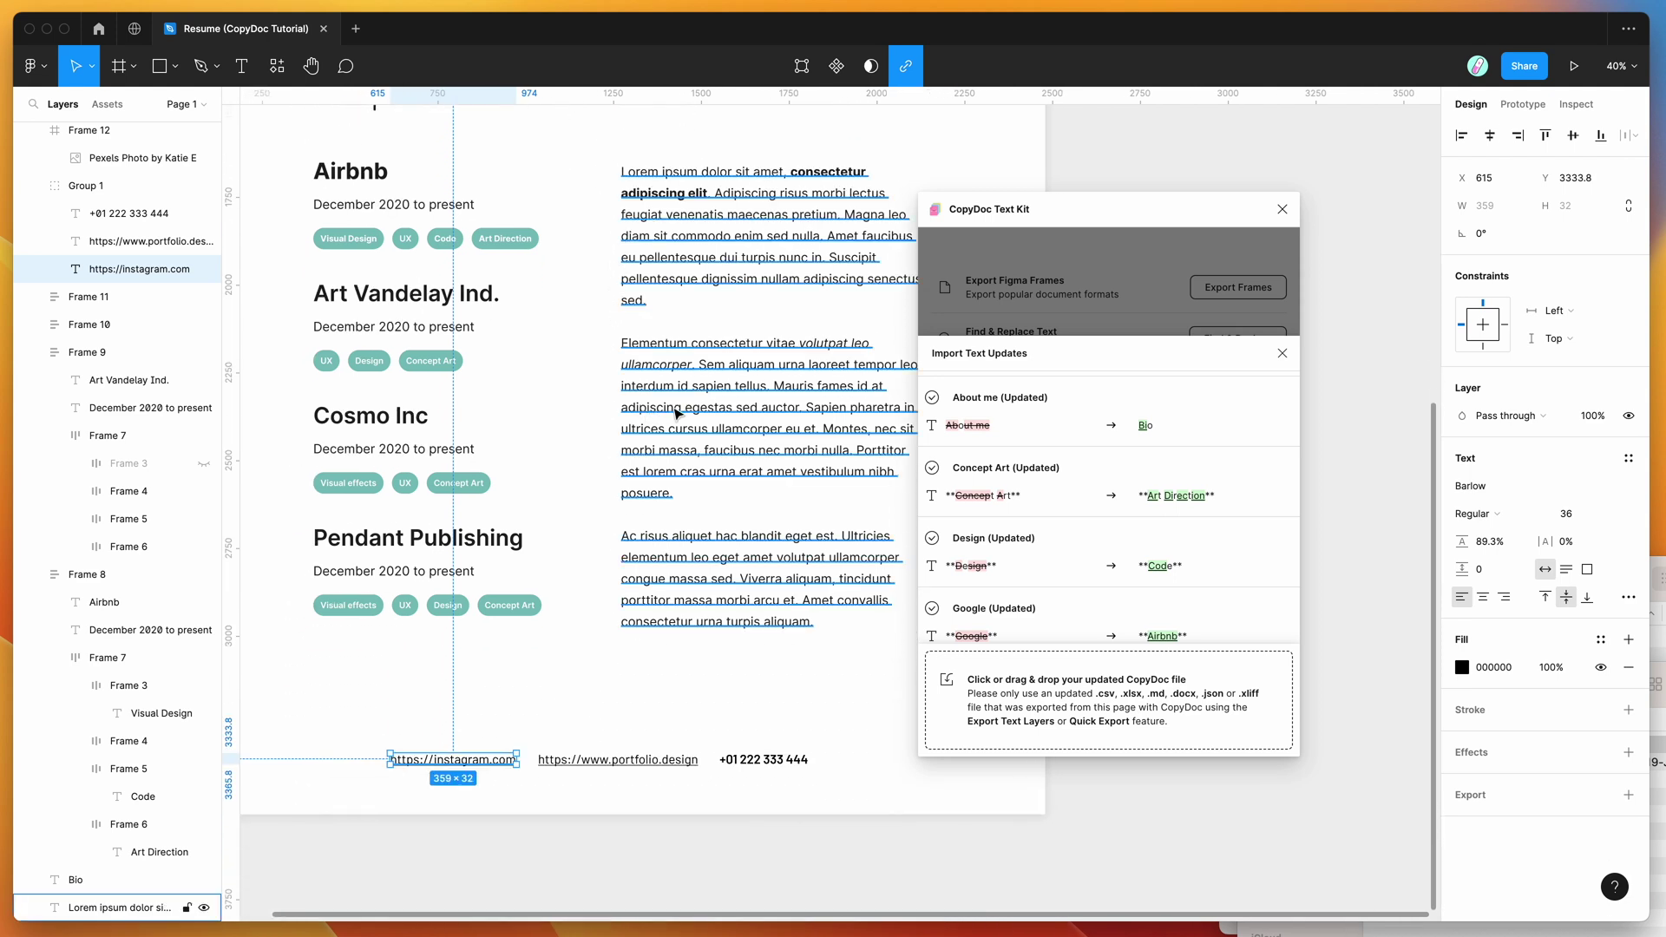
scroll(622, 543, up, 2)
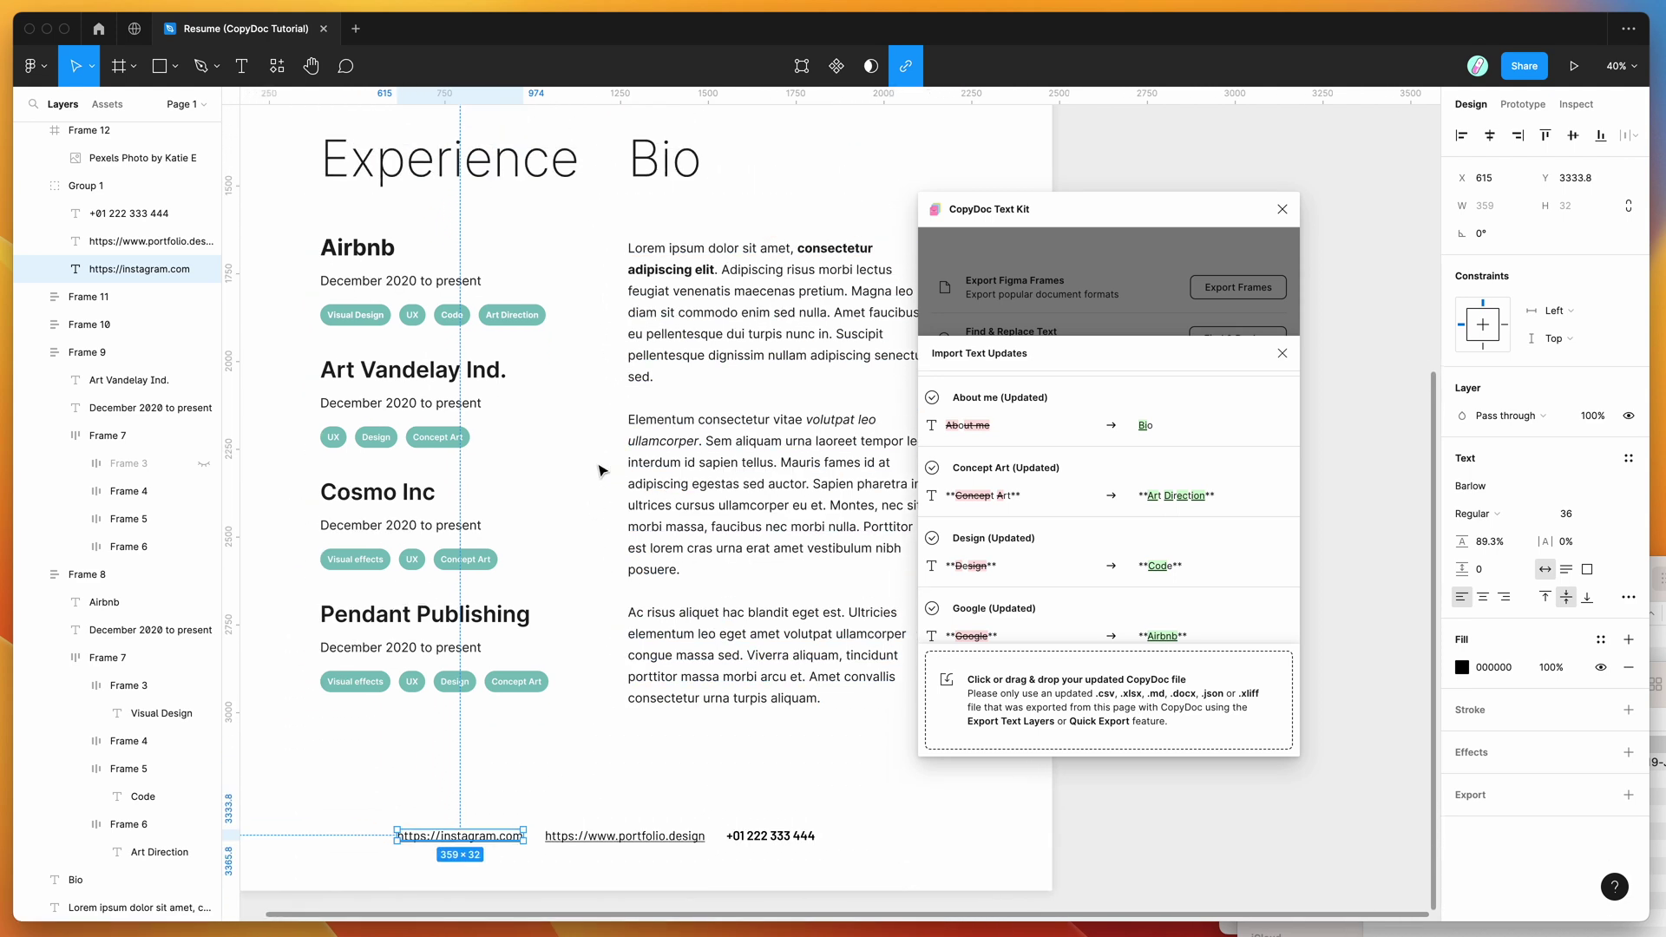
scroll(599, 470, up, 3)
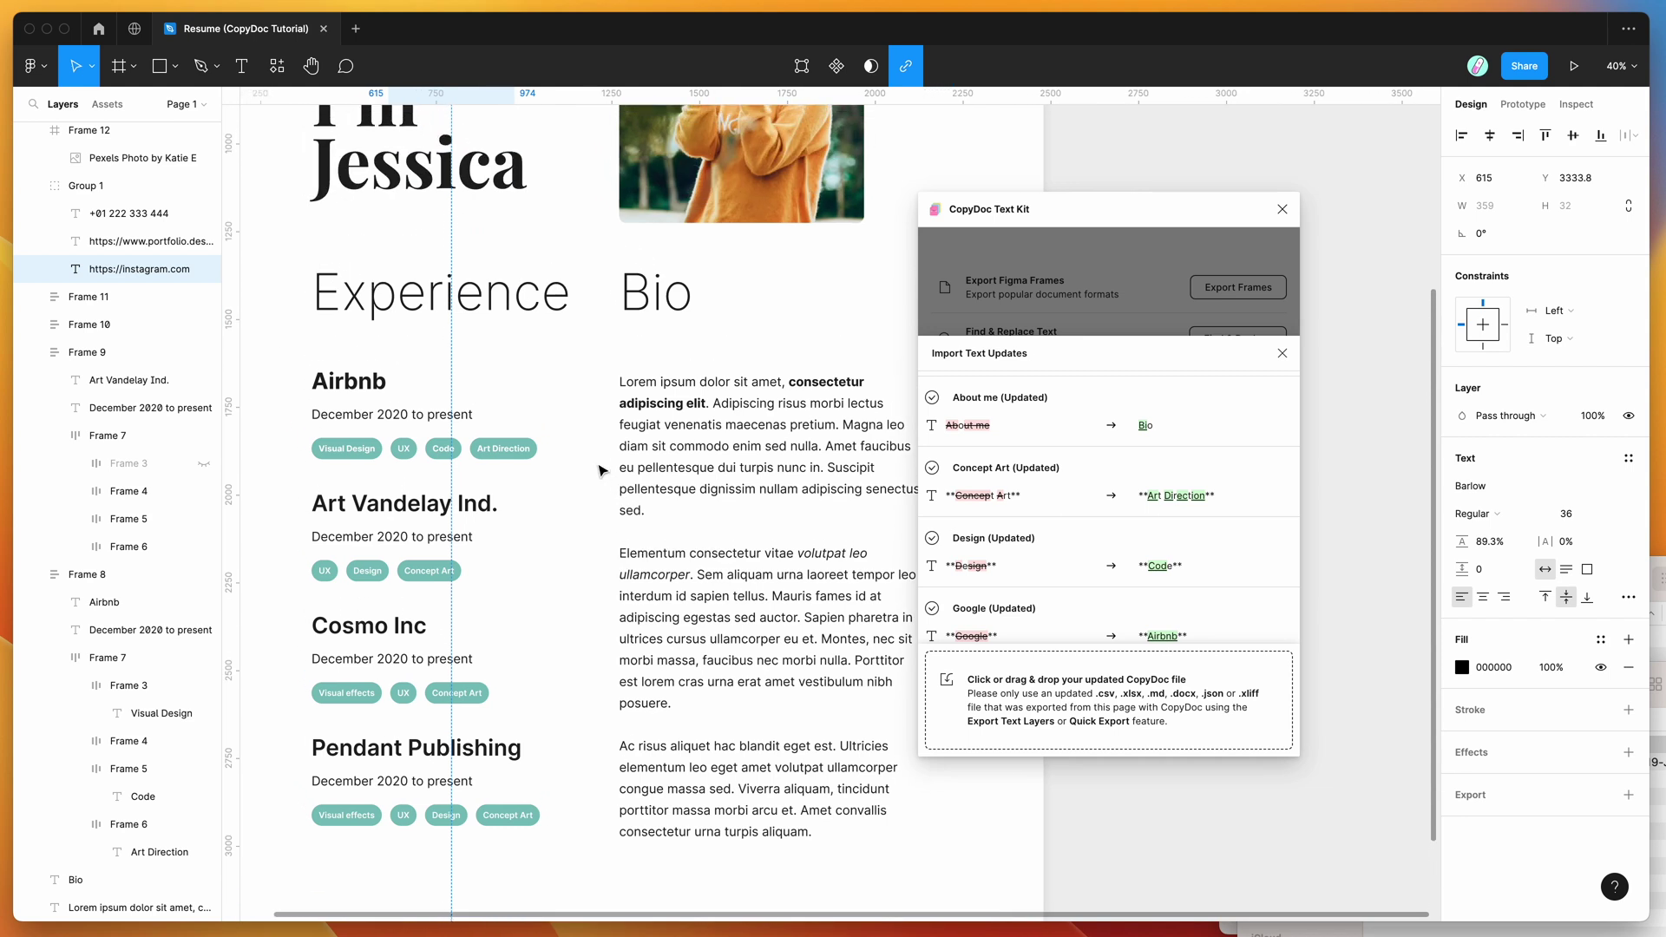
scroll(601, 402, up, 1)
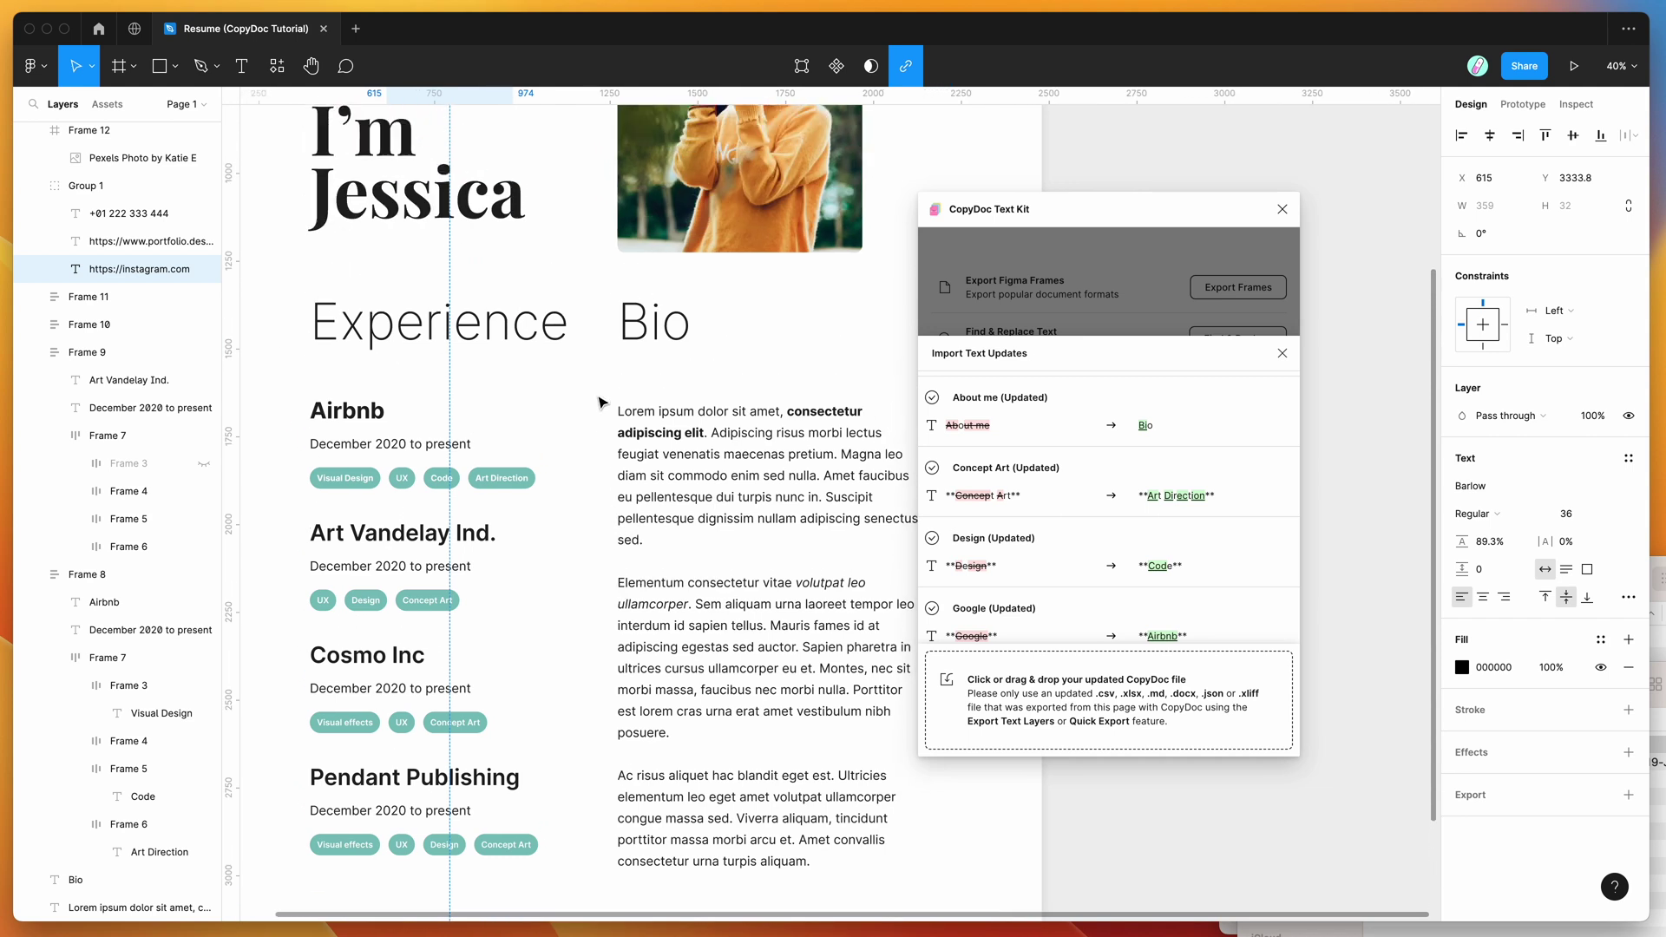
scroll(601, 402, up, 1)
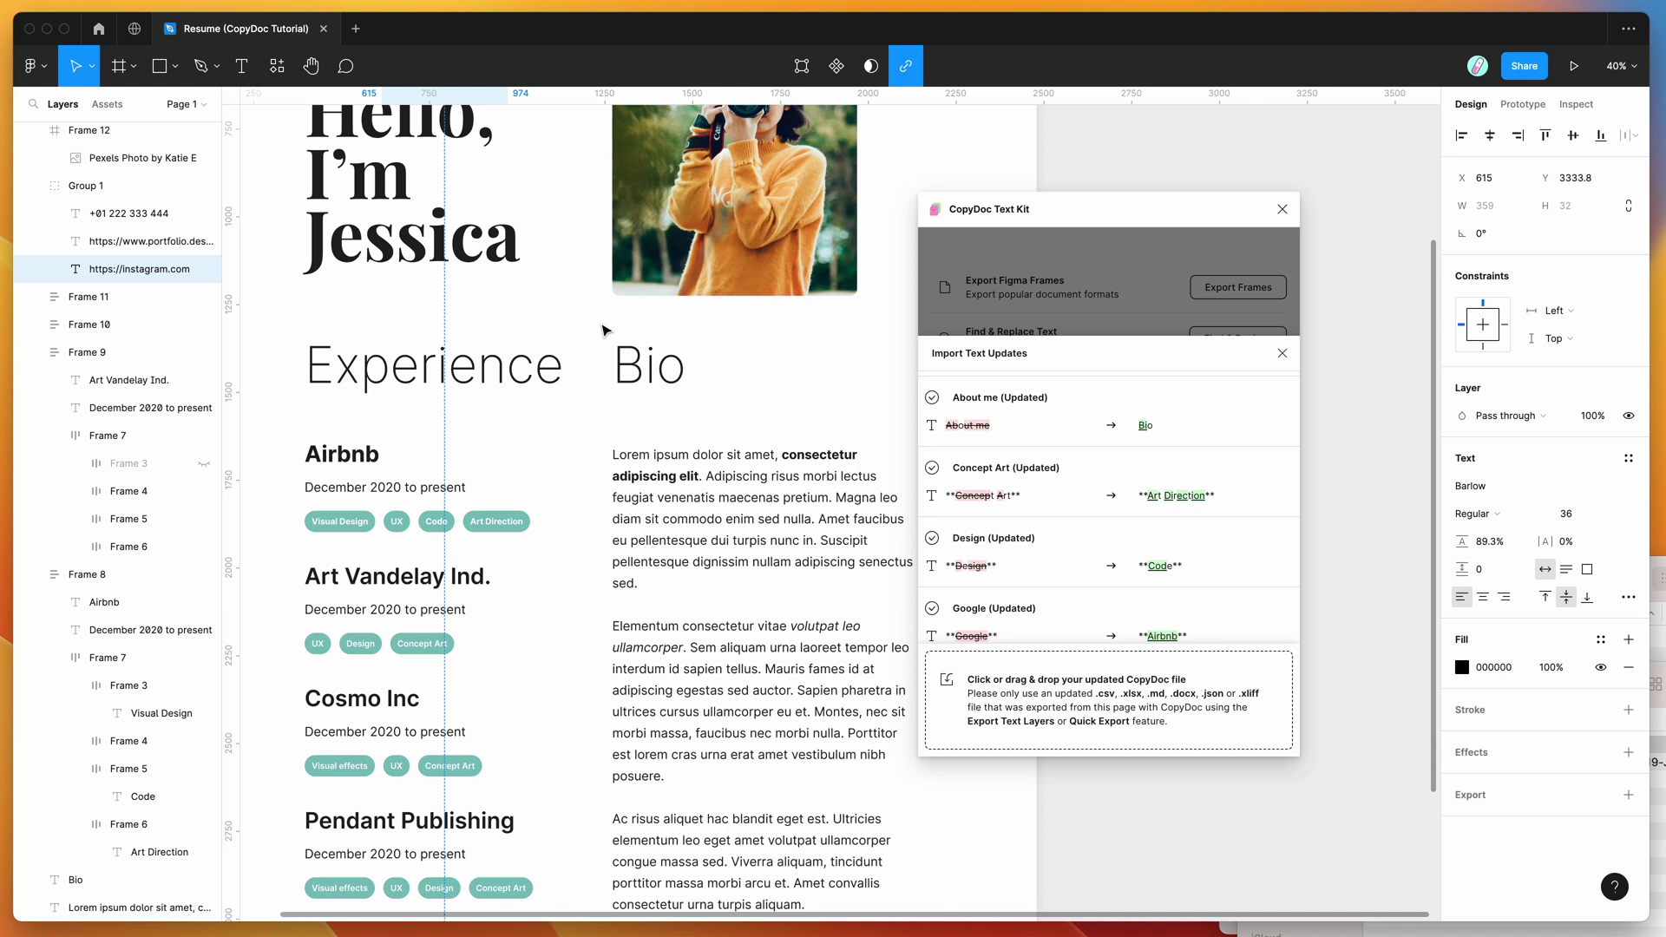
scroll(605, 329, up, 1)
scroll(604, 329, left, 1)
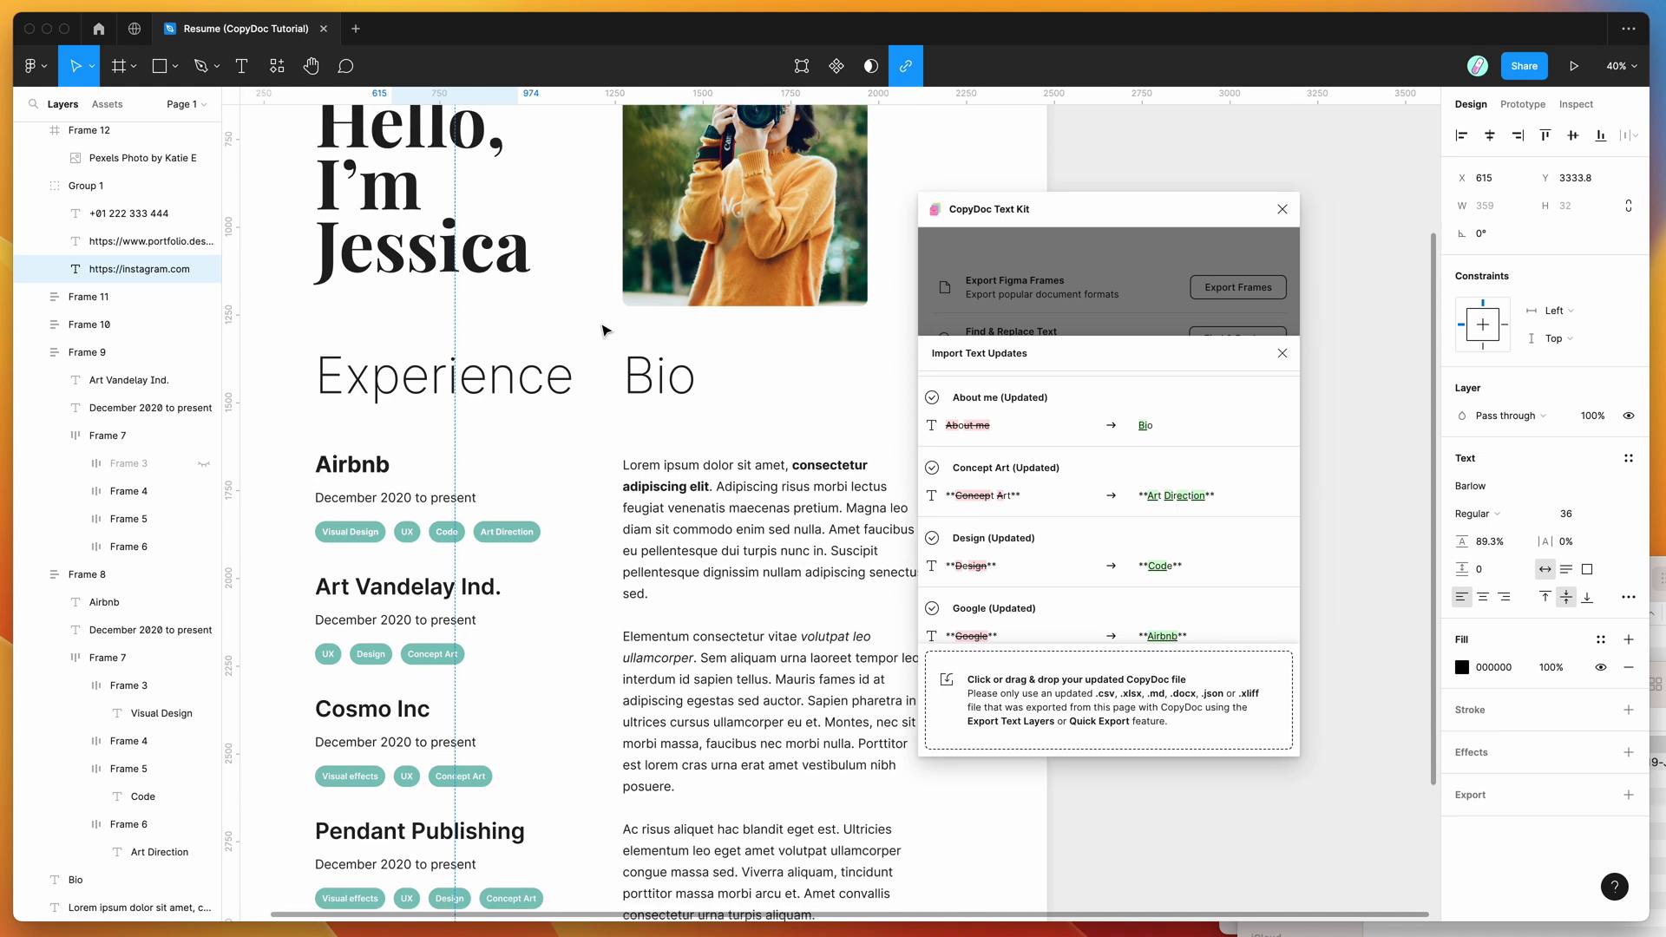
scroll(605, 330, down, 3)
scroll(604, 330, right, 1)
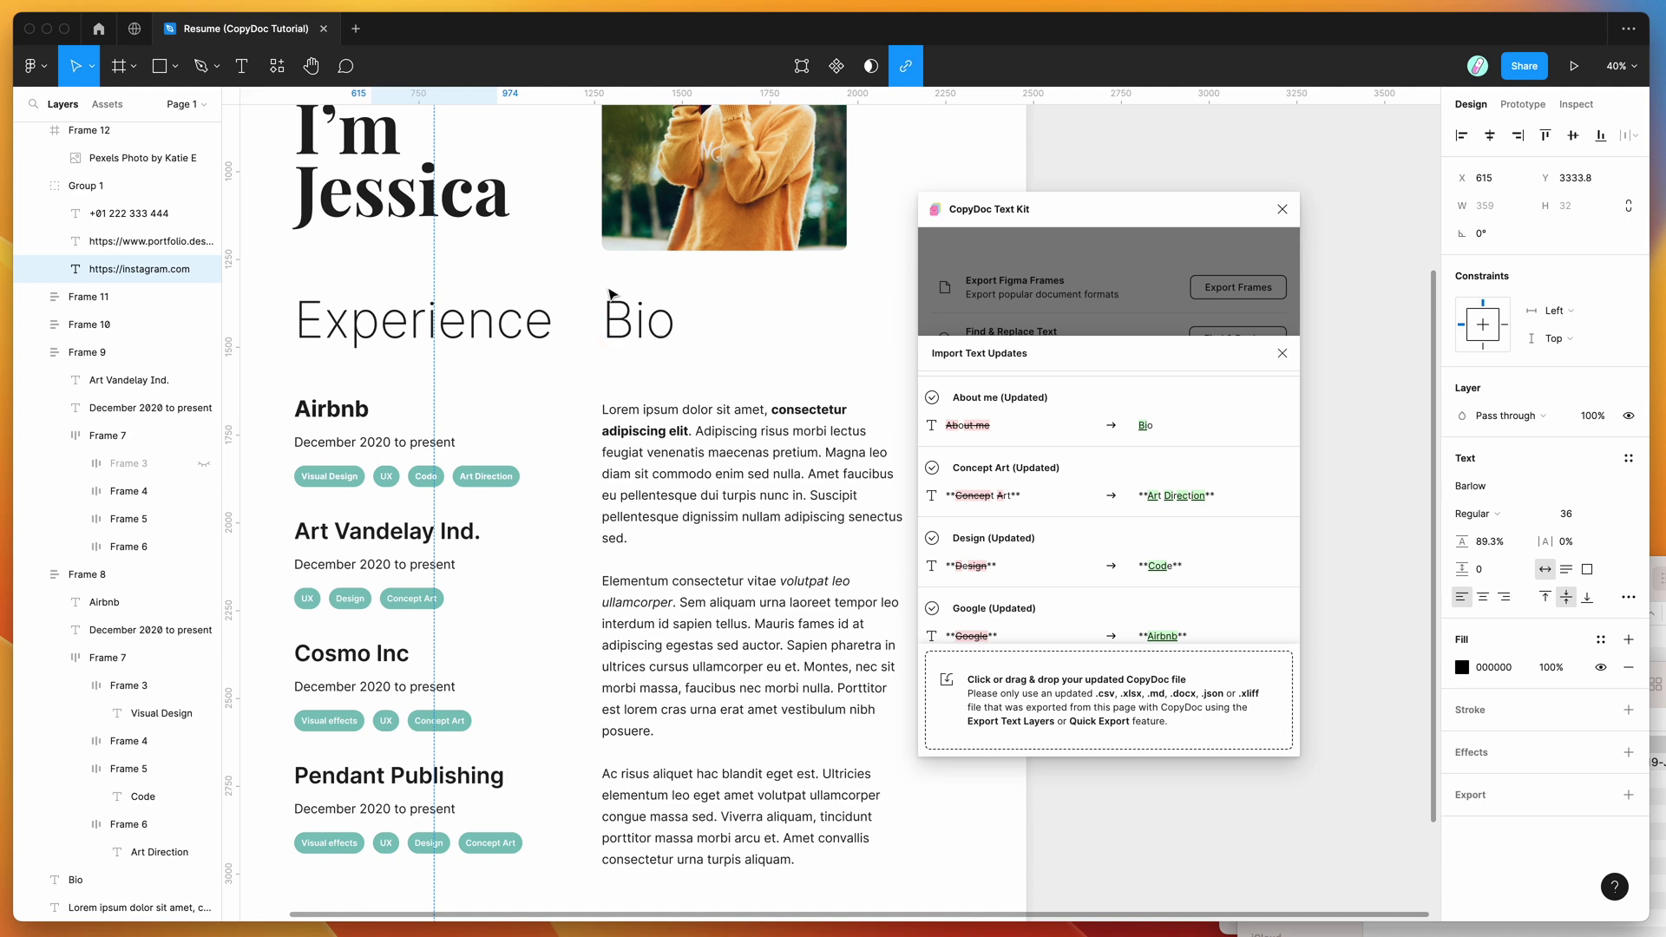
scroll(593, 302, up, 3)
scroll(592, 302, up, 2)
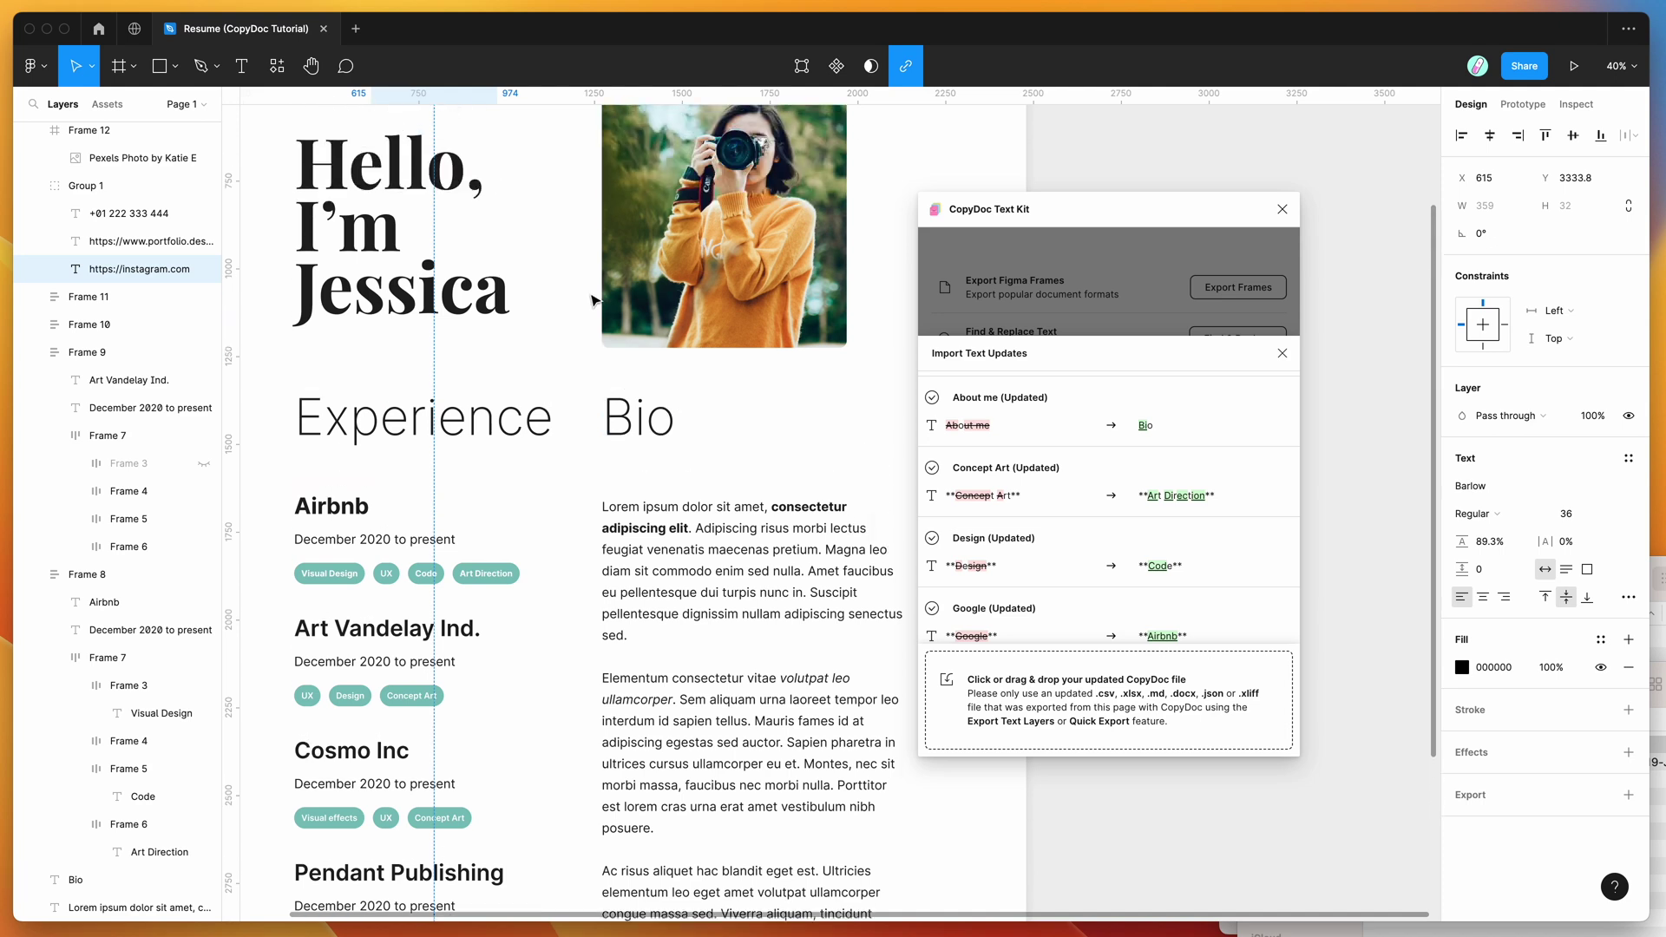
scroll(593, 302, up, 1)
scroll(593, 302, down, 5)
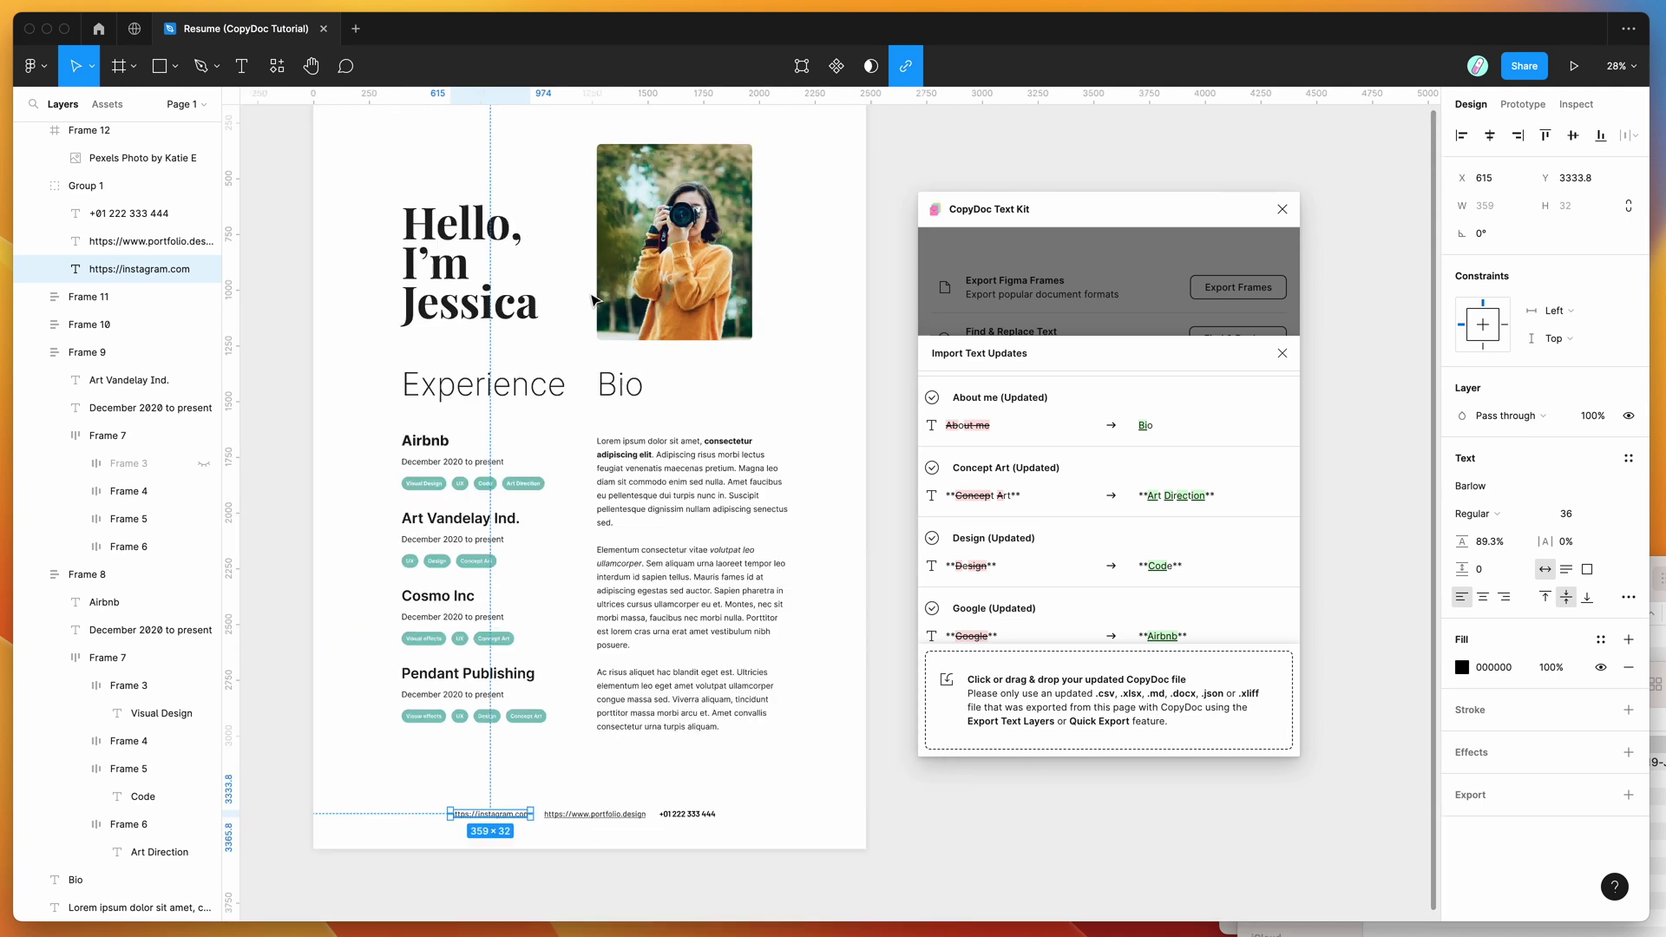
scroll(410, 288, up, 2)
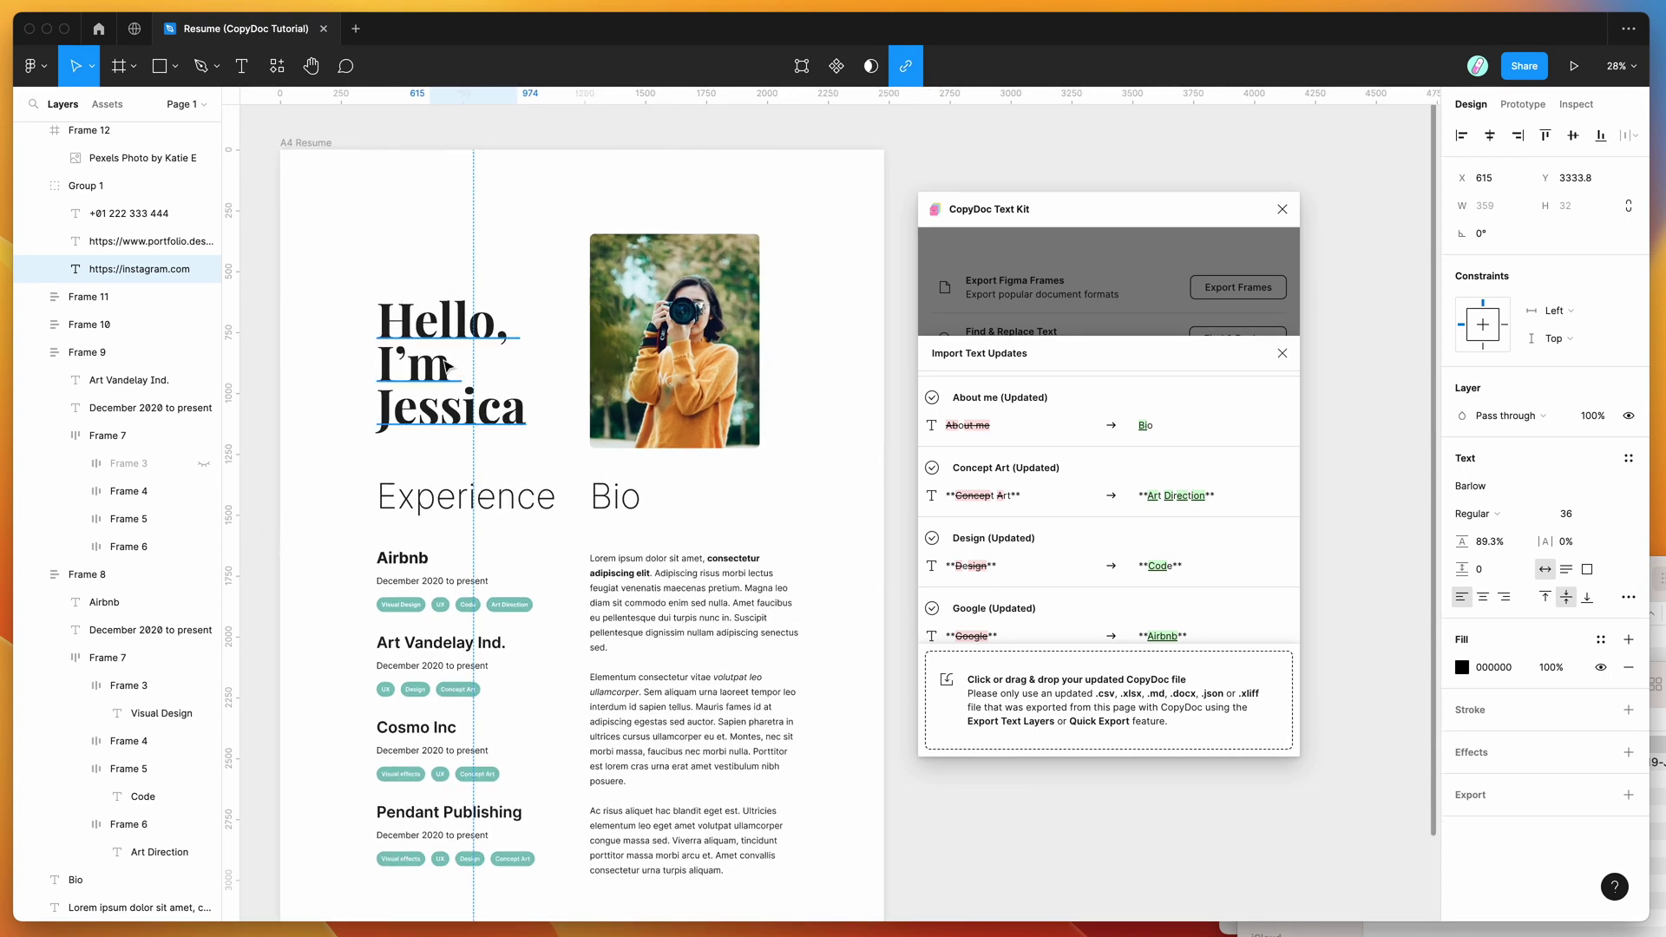
click(619, 350)
scroll(618, 351, down, 1)
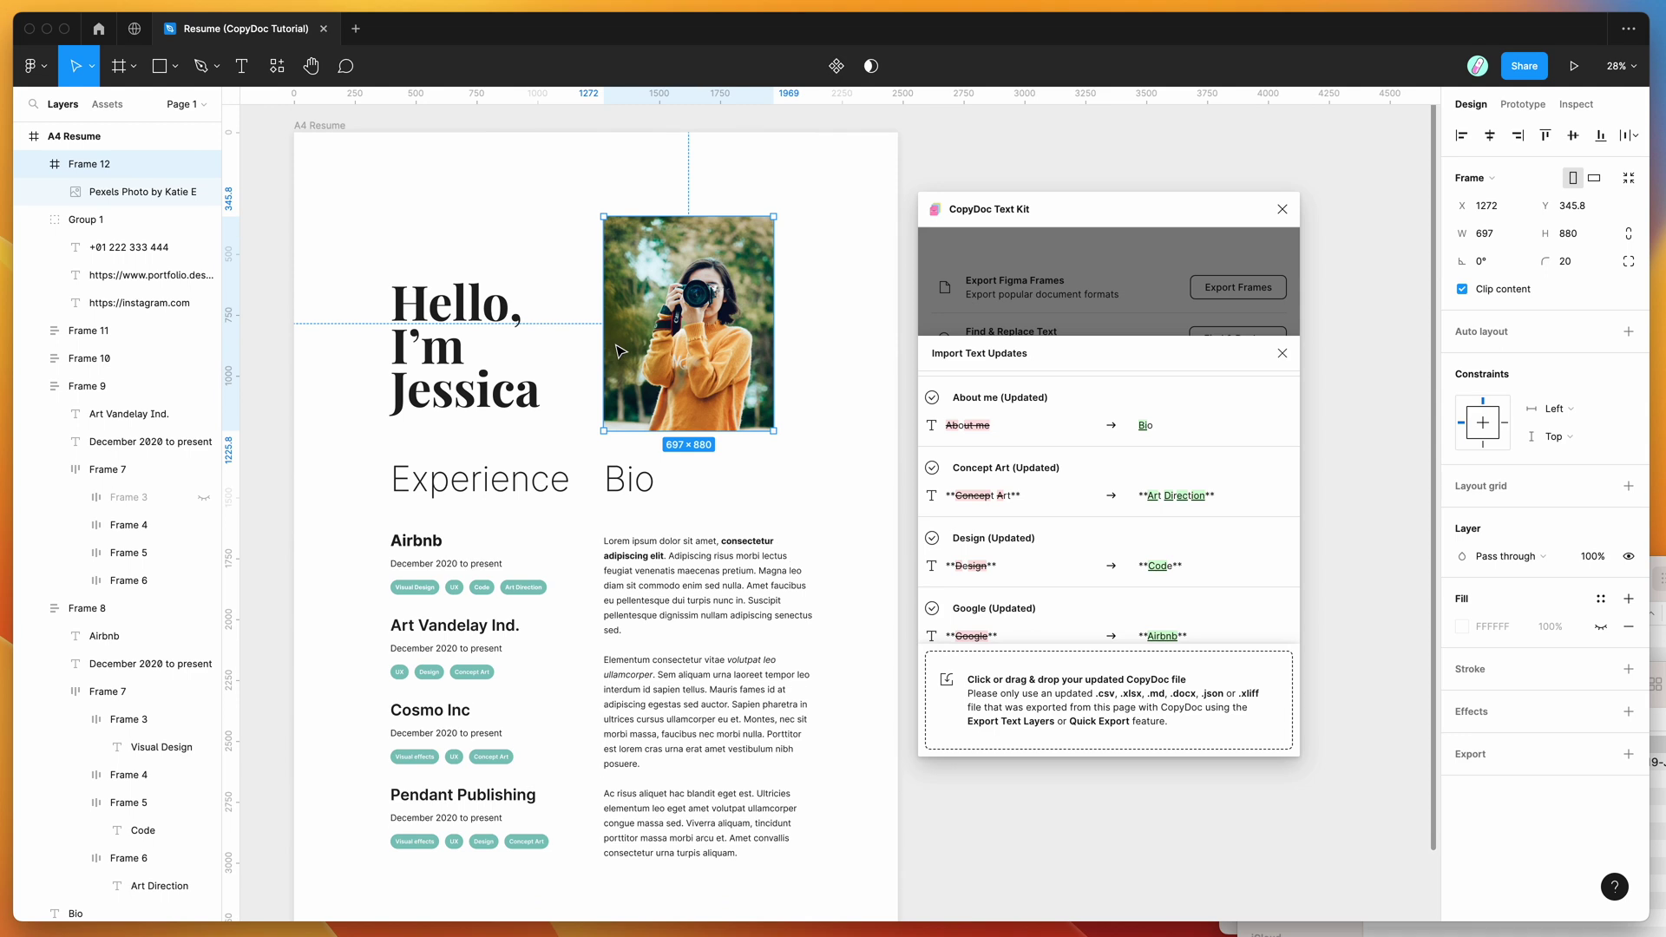
Enter the 'Hello, I'm Jessica' headline text, select it all, then exit editing
click(438, 326)
double_click(438, 325)
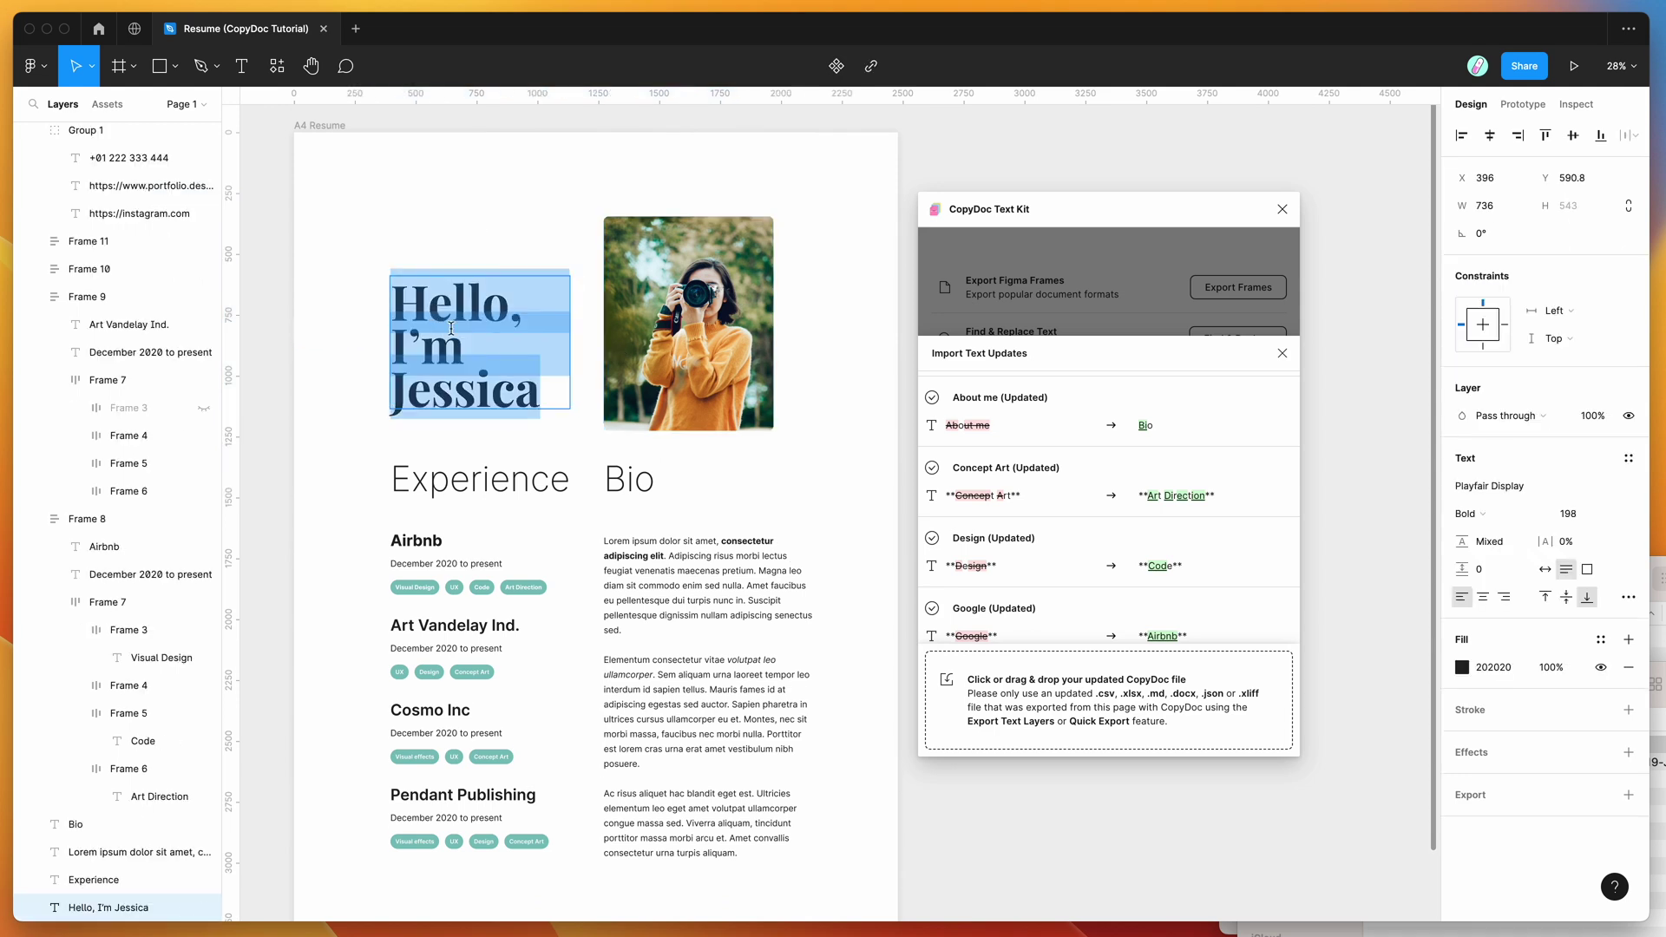
click(455, 335)
key(super+Down)
key(super+a)
key(Escape)
Shift the CopyDoc window right, review the Import Text Updates list, and close it
drag(1076, 223, 1113, 216)
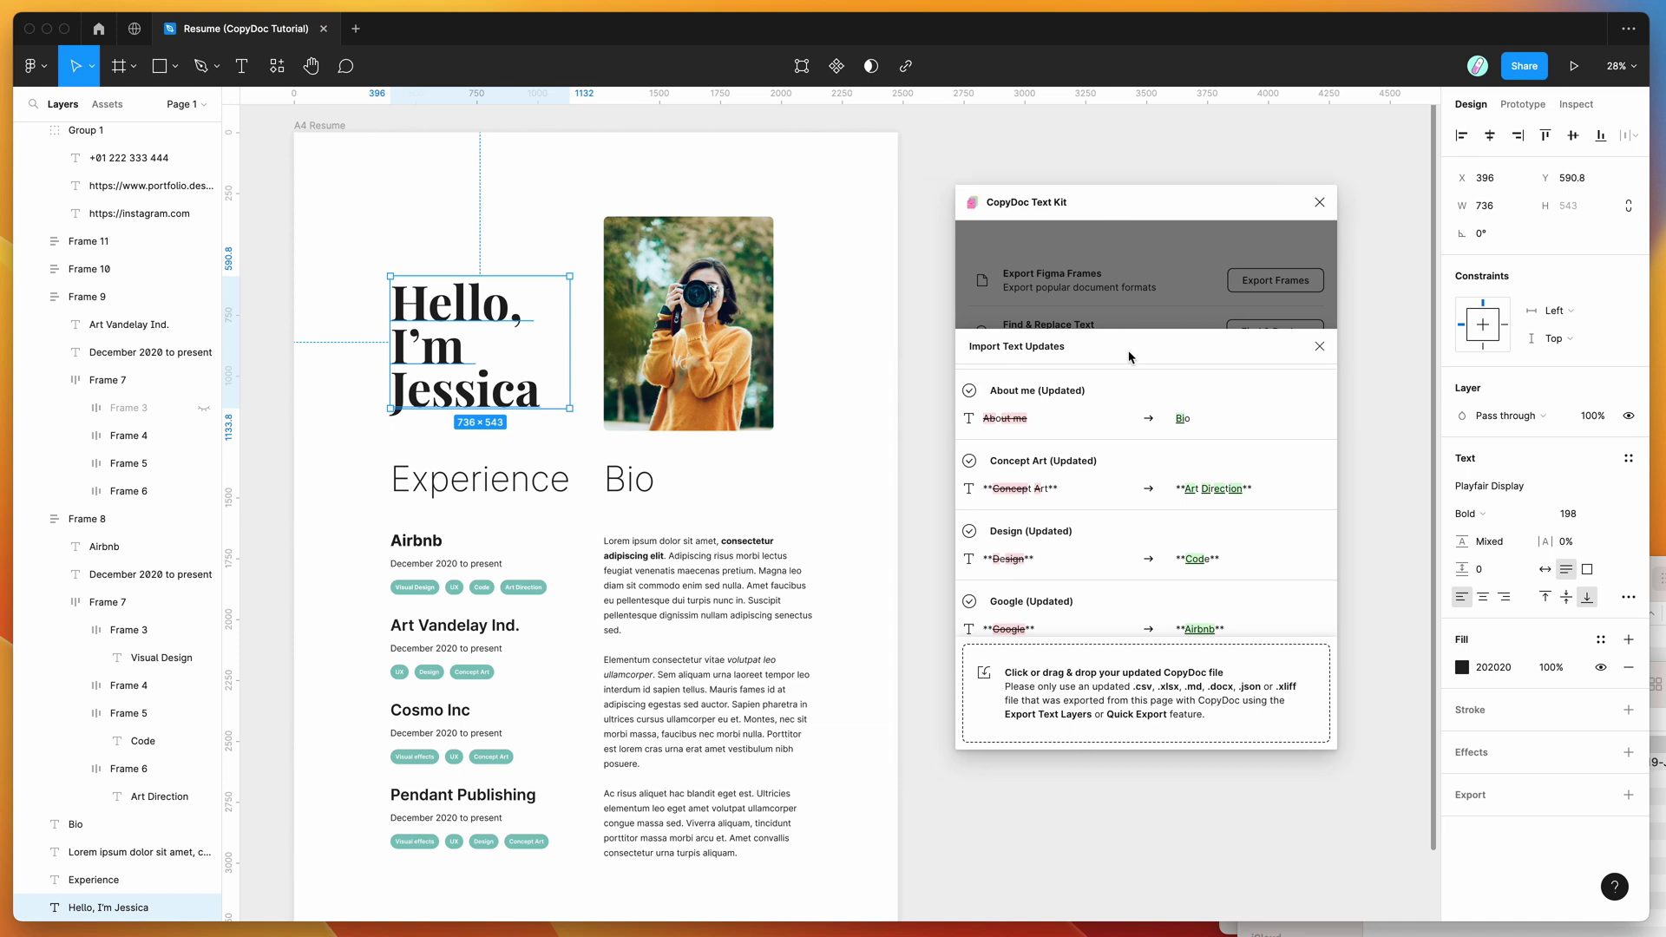
scroll(1132, 446, down, 1)
scroll(1132, 446, down, 2)
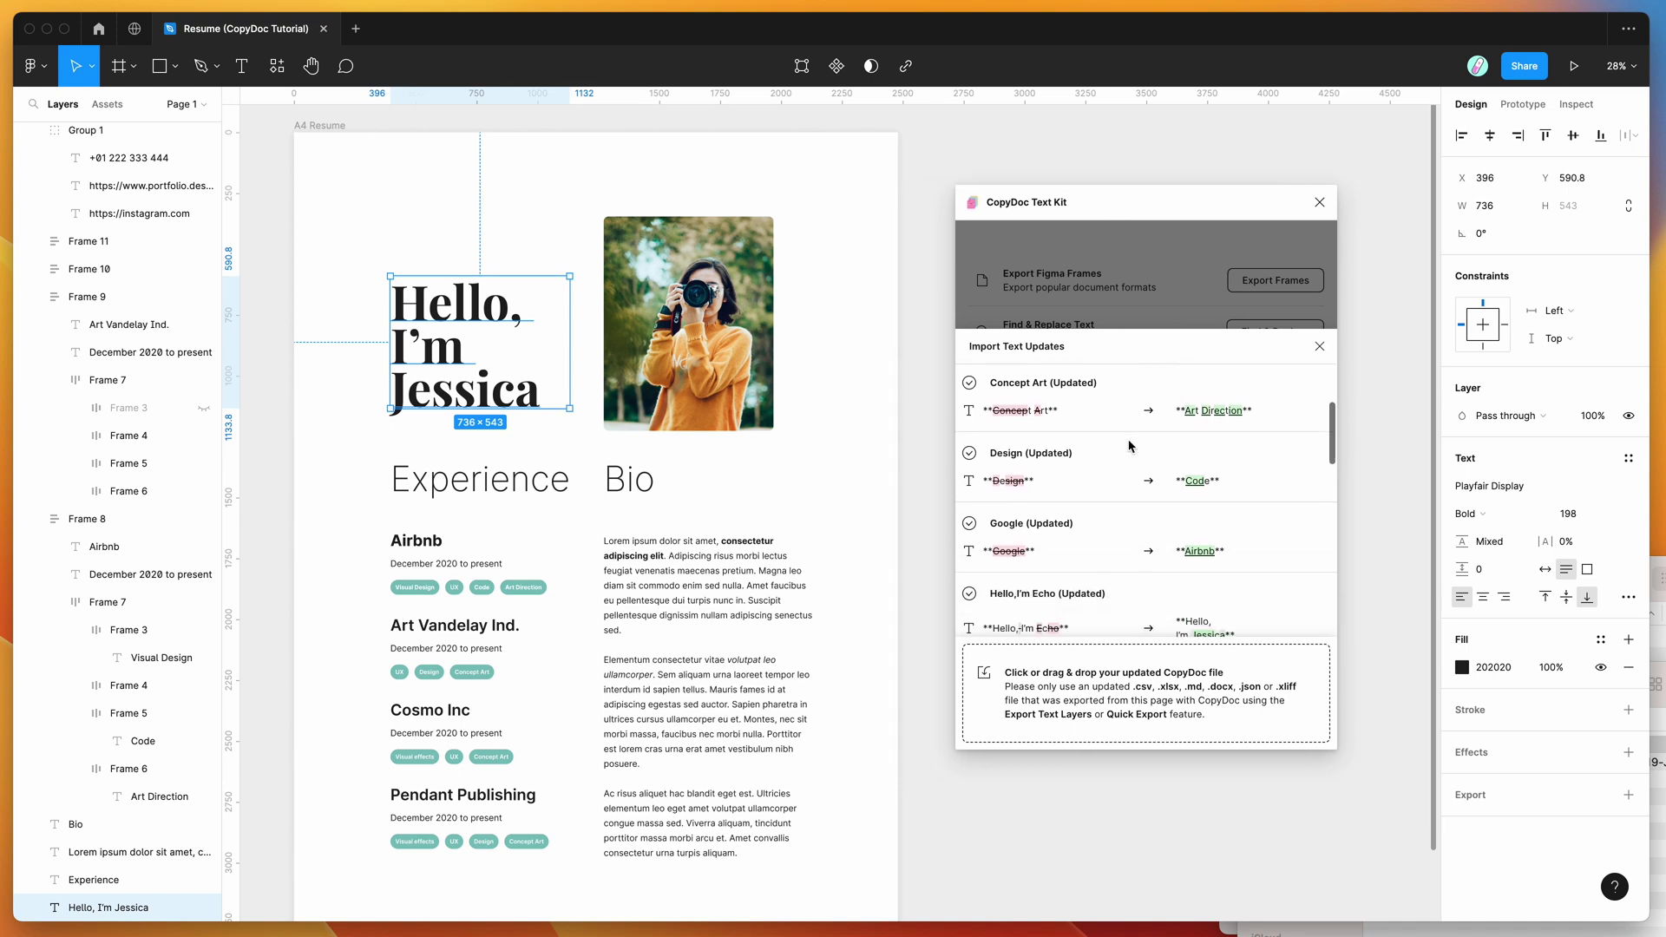
scroll(1131, 446, up, 2)
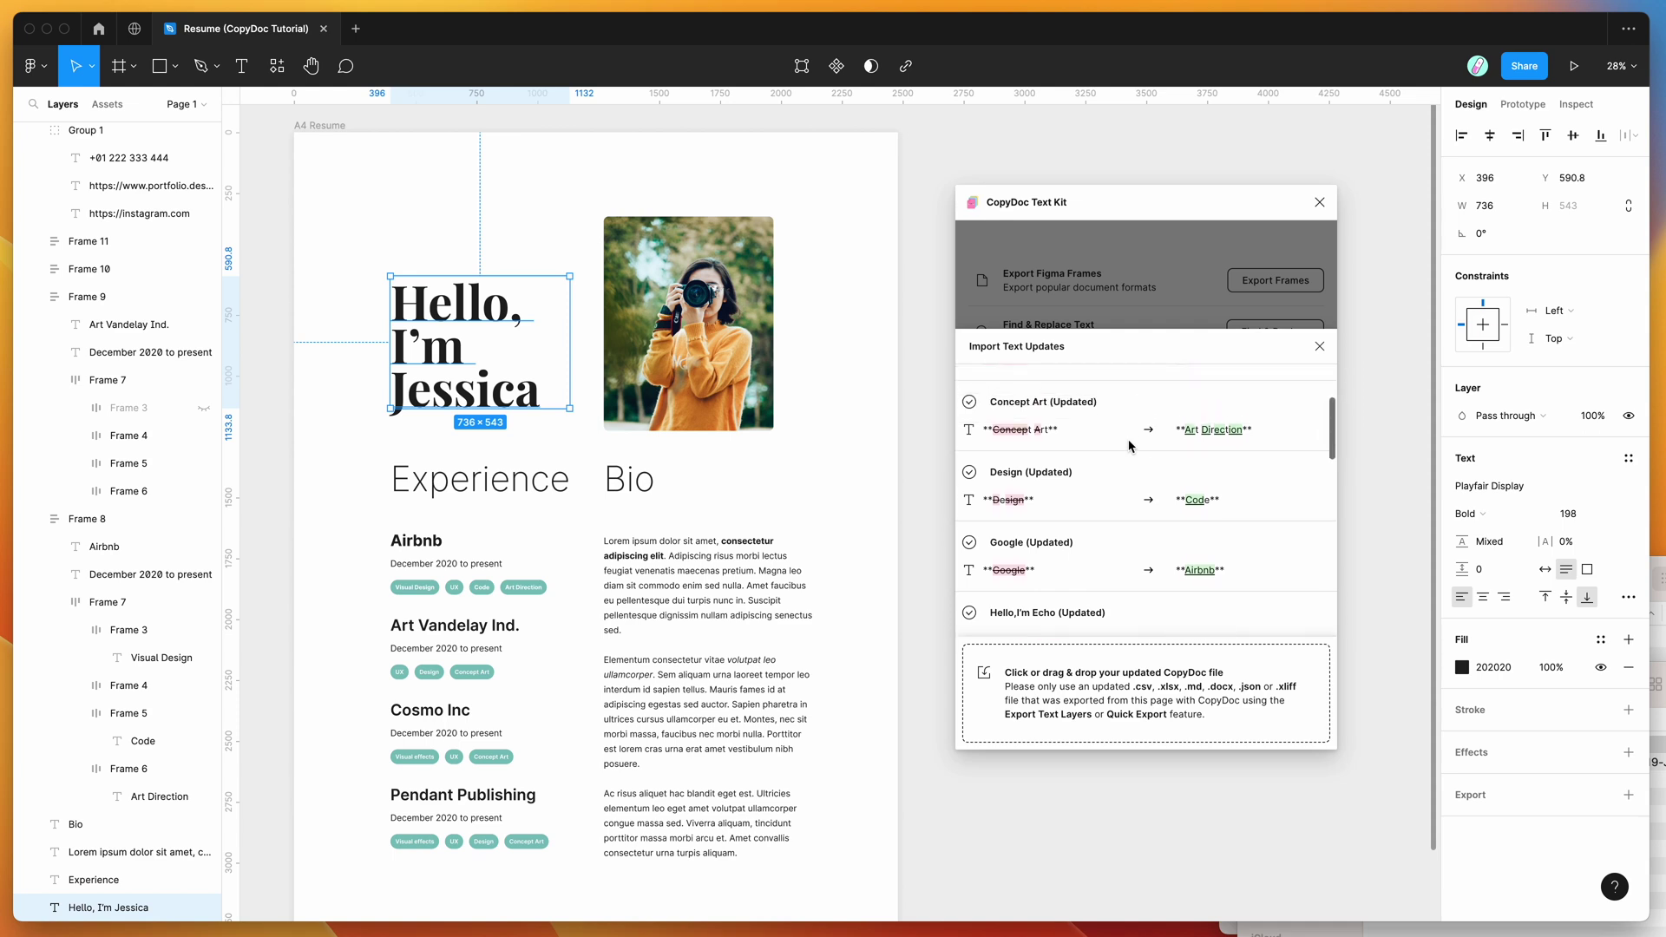
scroll(1132, 446, up, 1)
click(1153, 292)
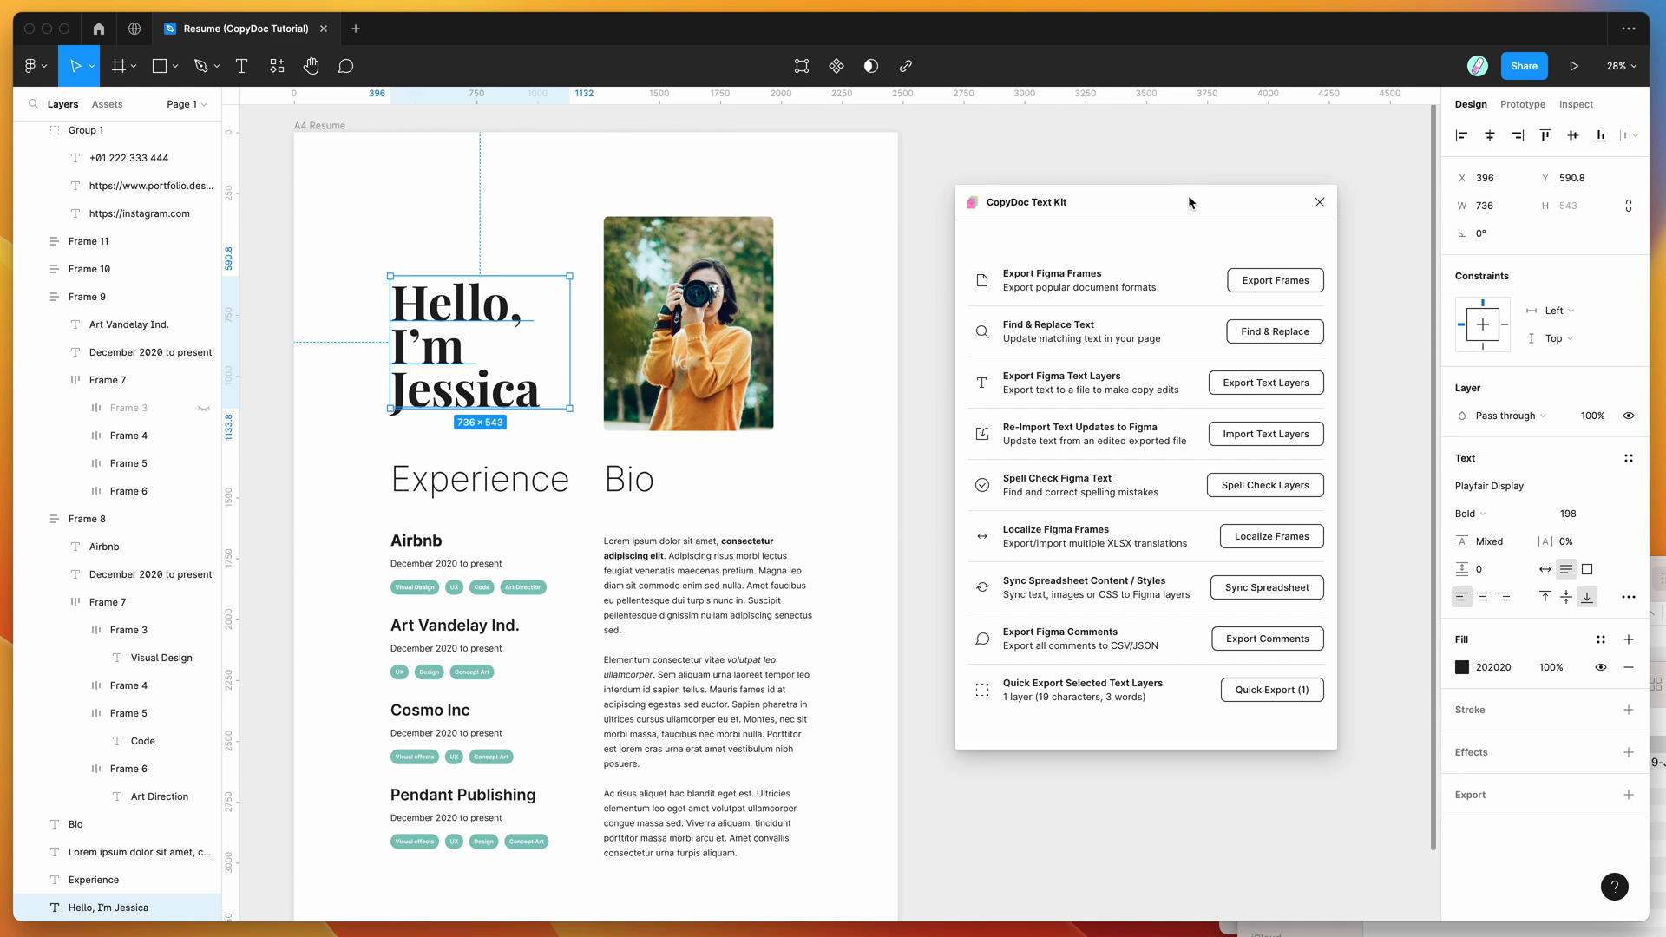
mouse_move(1188, 197)
mouse_down()
mouse_move(1186, 180)
mouse_move(1201, 207)
mouse_up()
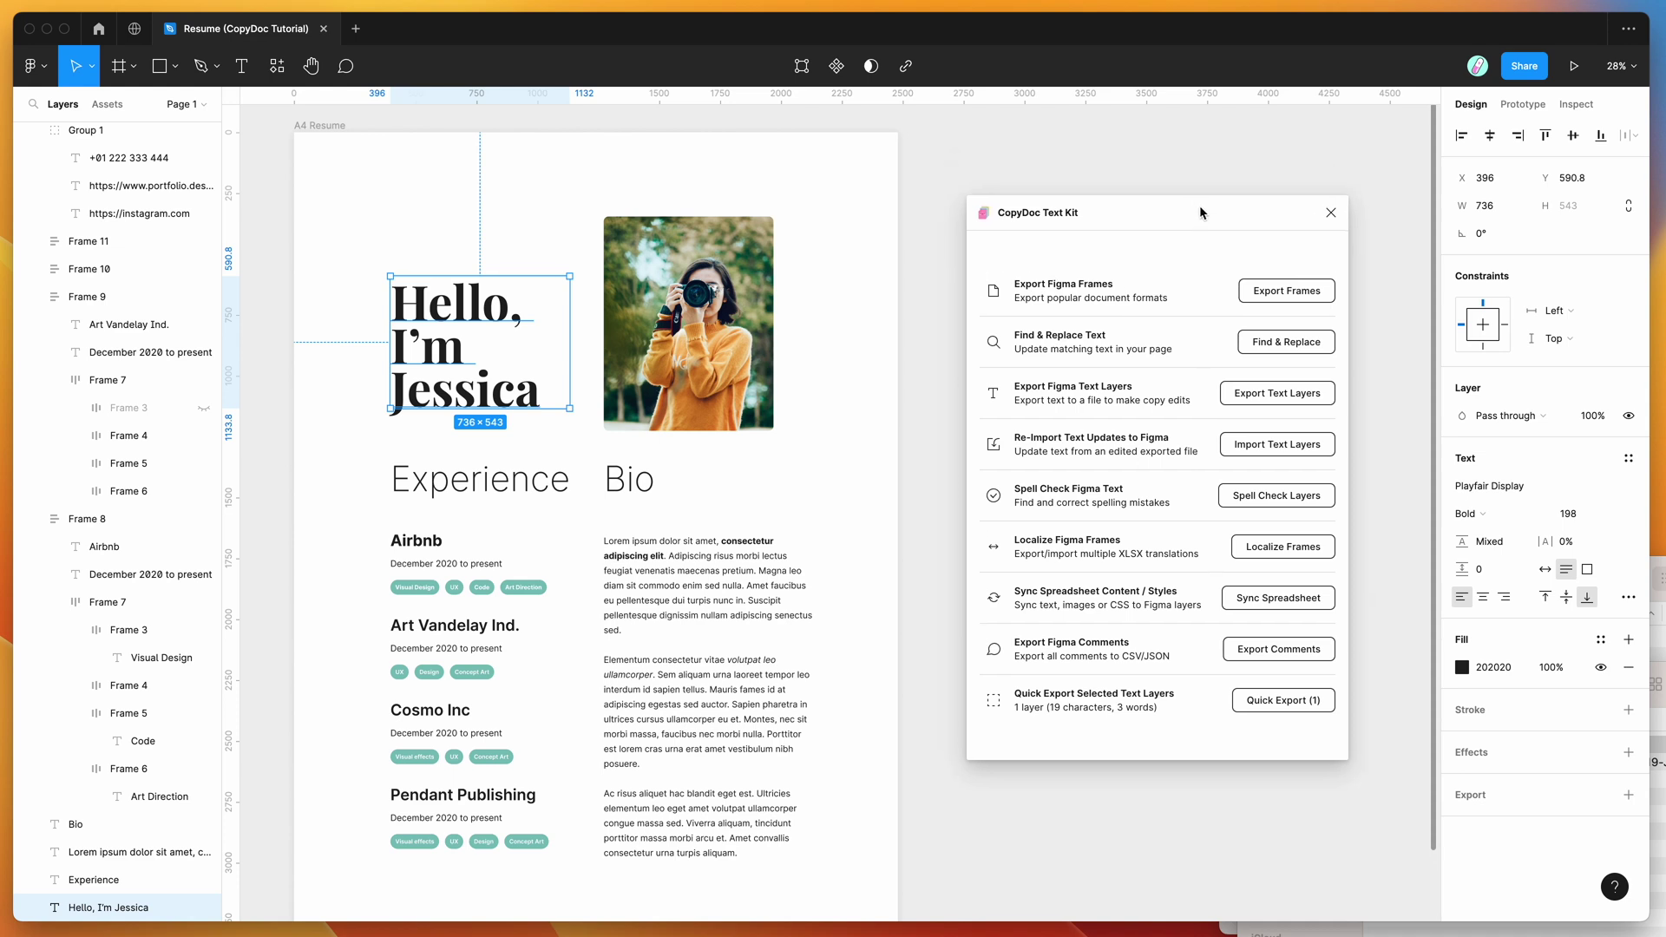